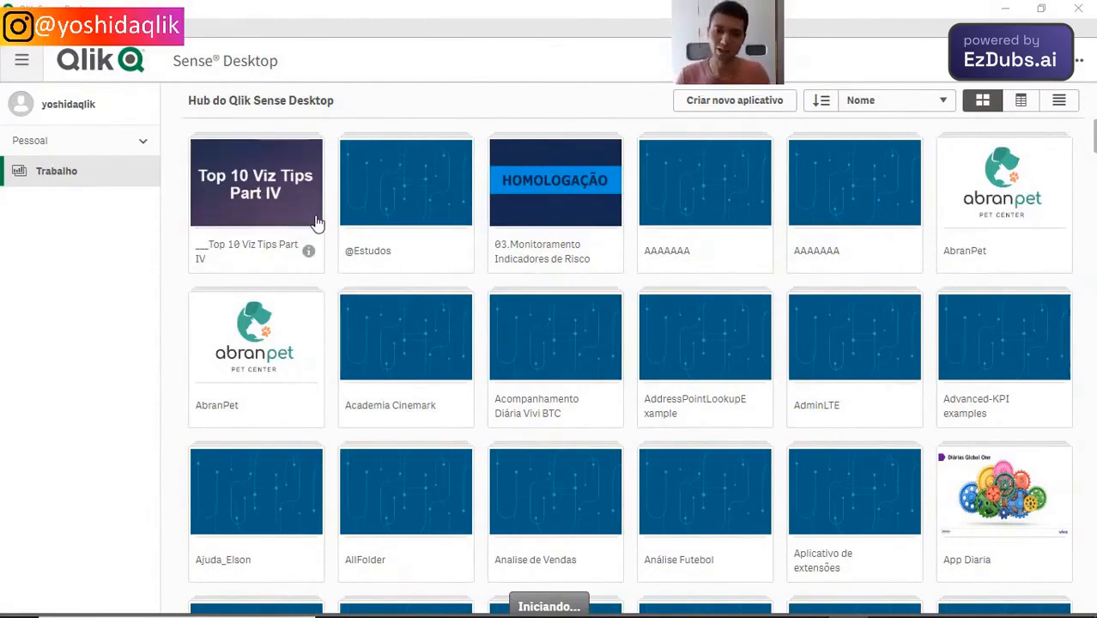
Step: Switch to the Empresa Y.xlsx workbook in Excel and examine its columns from Id_Incremento through Lucros
key(alt+Tab)
key(alt+Tab)
key(alt+Tab)
click(309, 190)
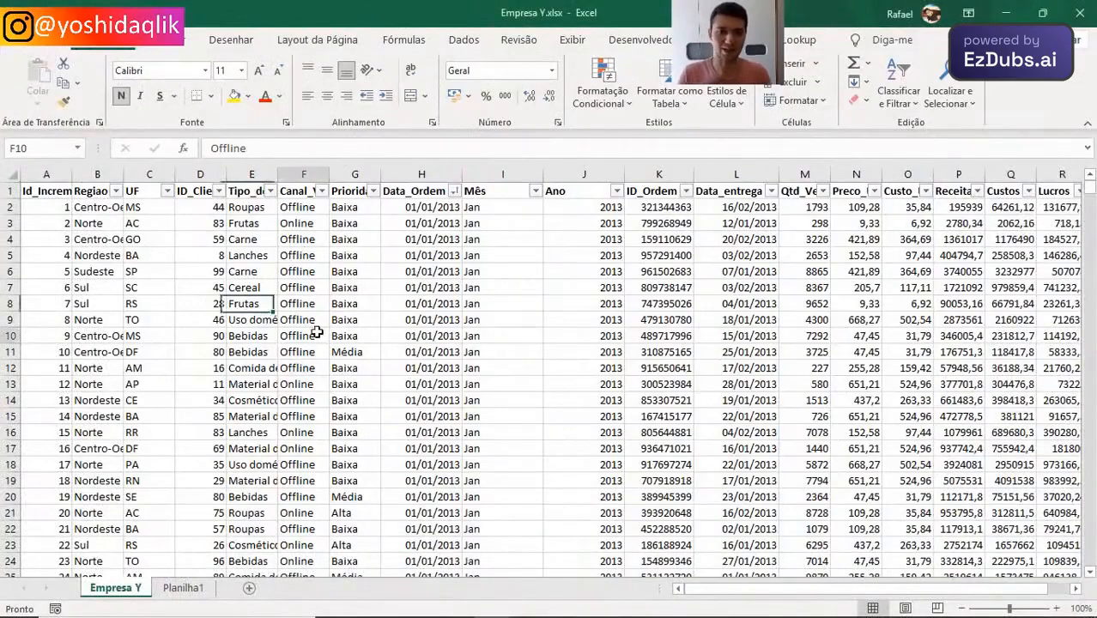
key(ctrl+Right)
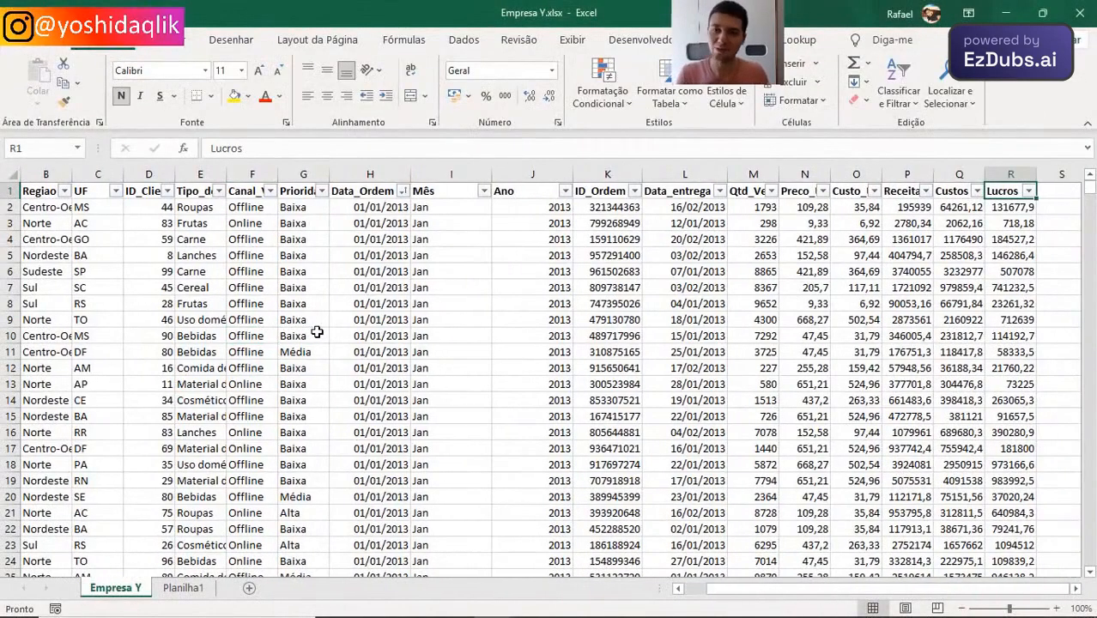
key(ctrl+Left)
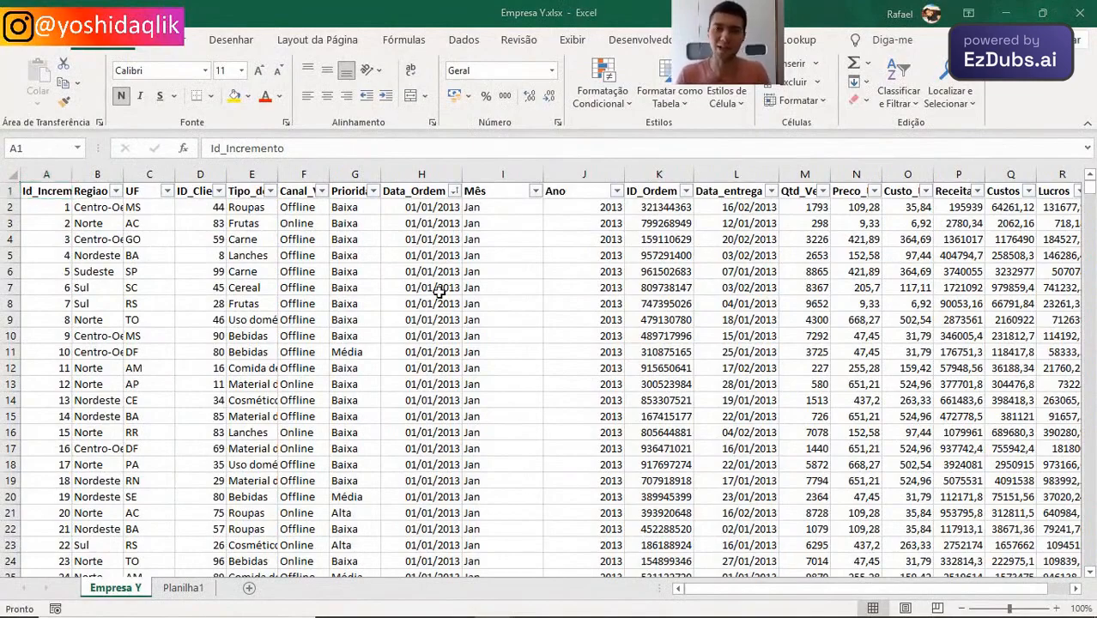
Step: Switch back to Qlik Sense Desktop, create a new app named Dash_do_Zero and open it
key(alt+Tab)
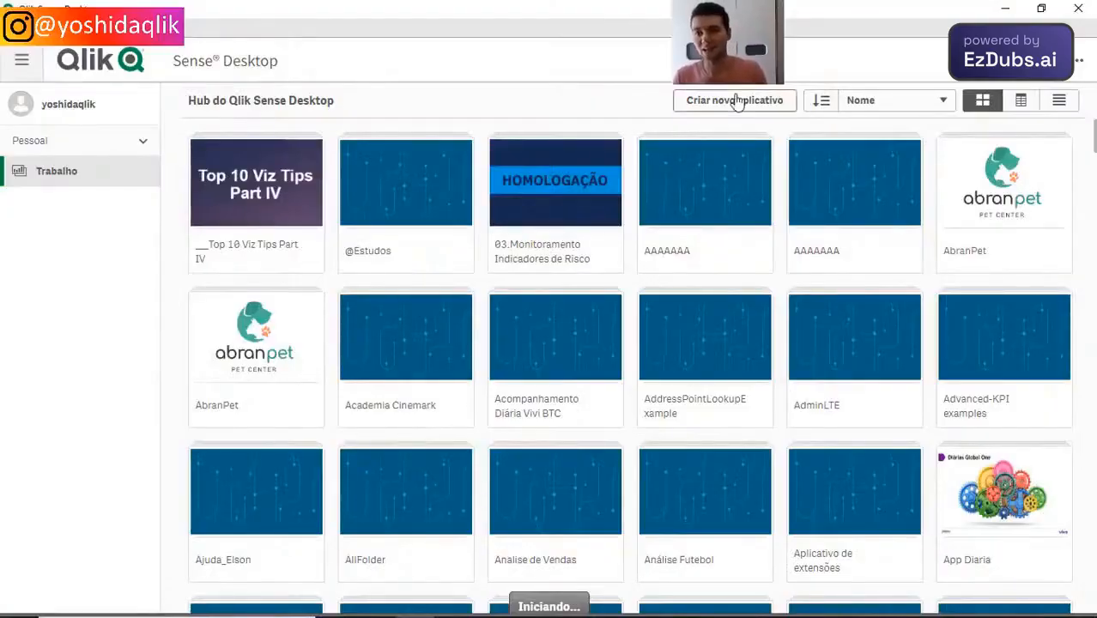
click(734, 101)
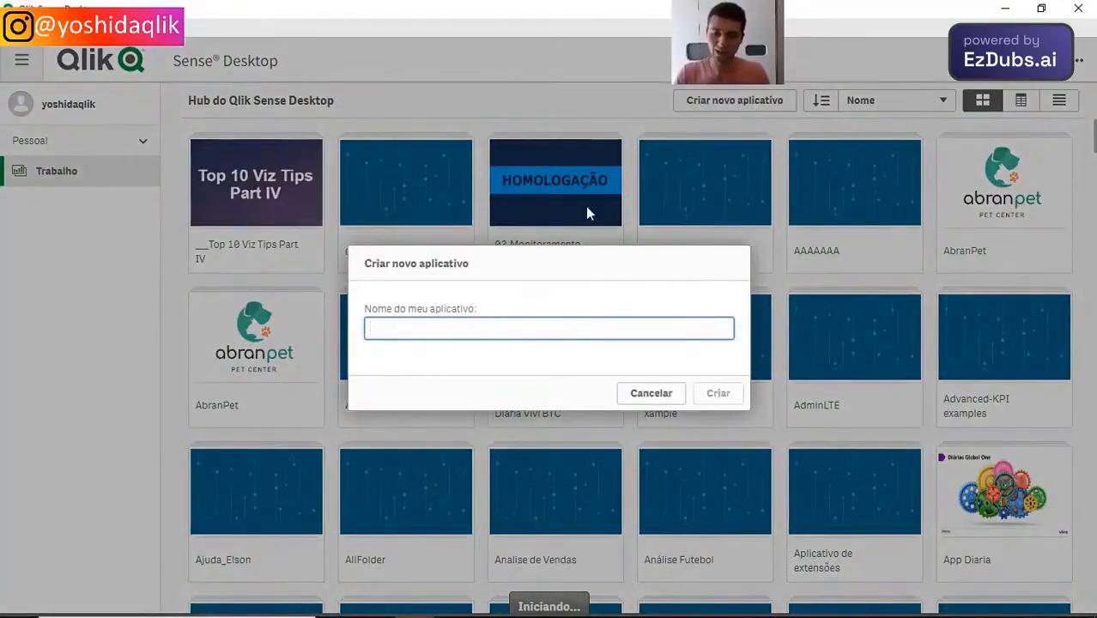
text(Dash_do_Zero)
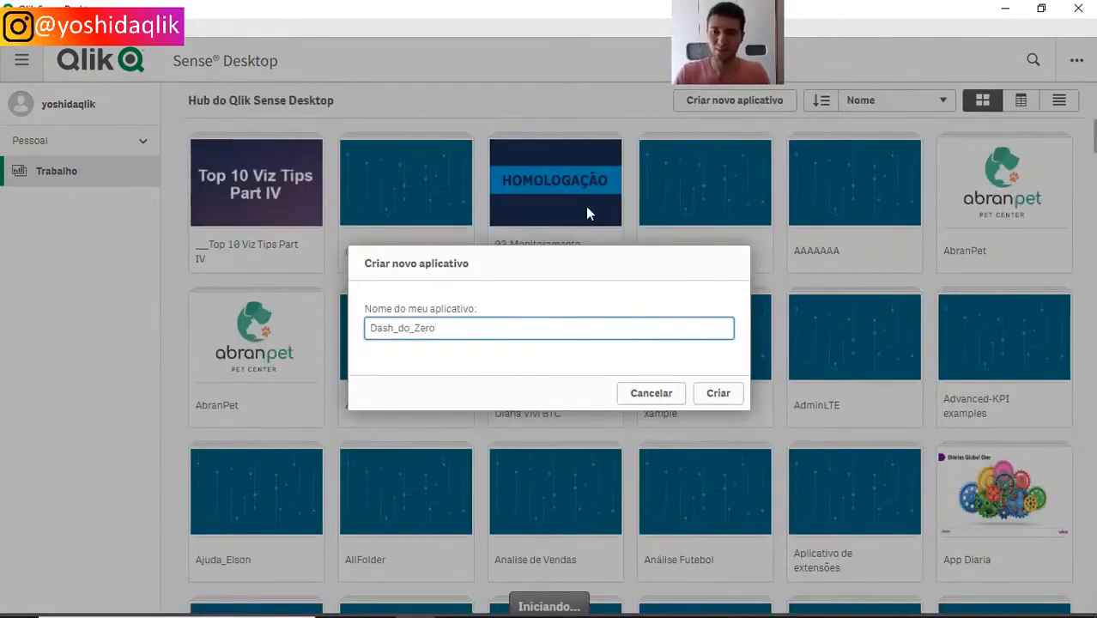
key(Return)
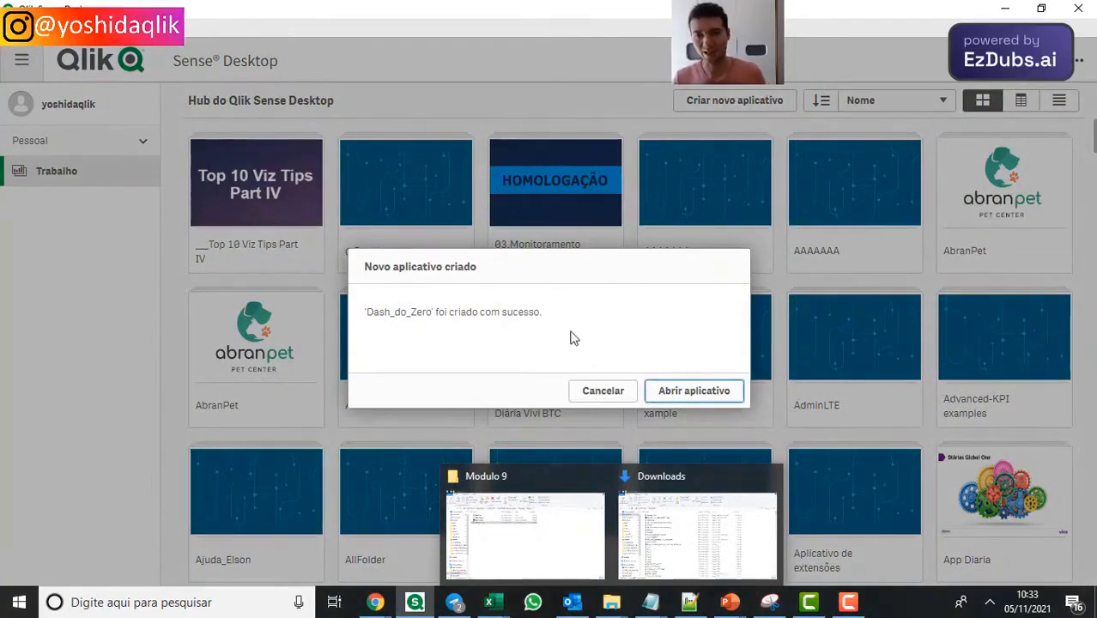
click(692, 393)
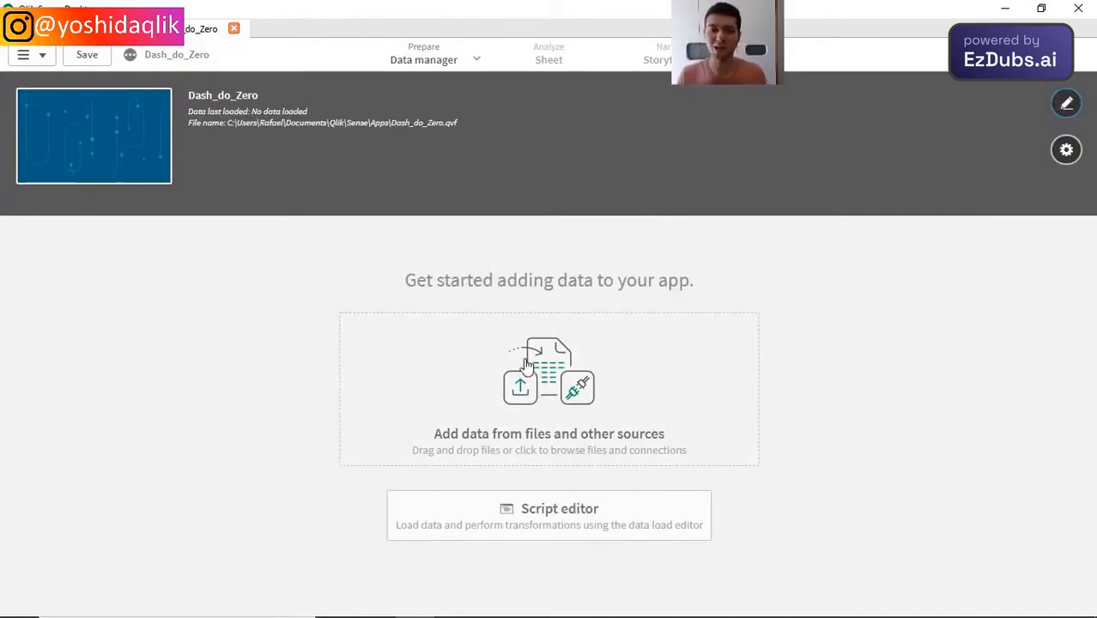
Step: Add Empresa Y.xlsx from the Downloads folder in File Explorer to the Dash_do_Zero app as its data source
key(alt+Tab)
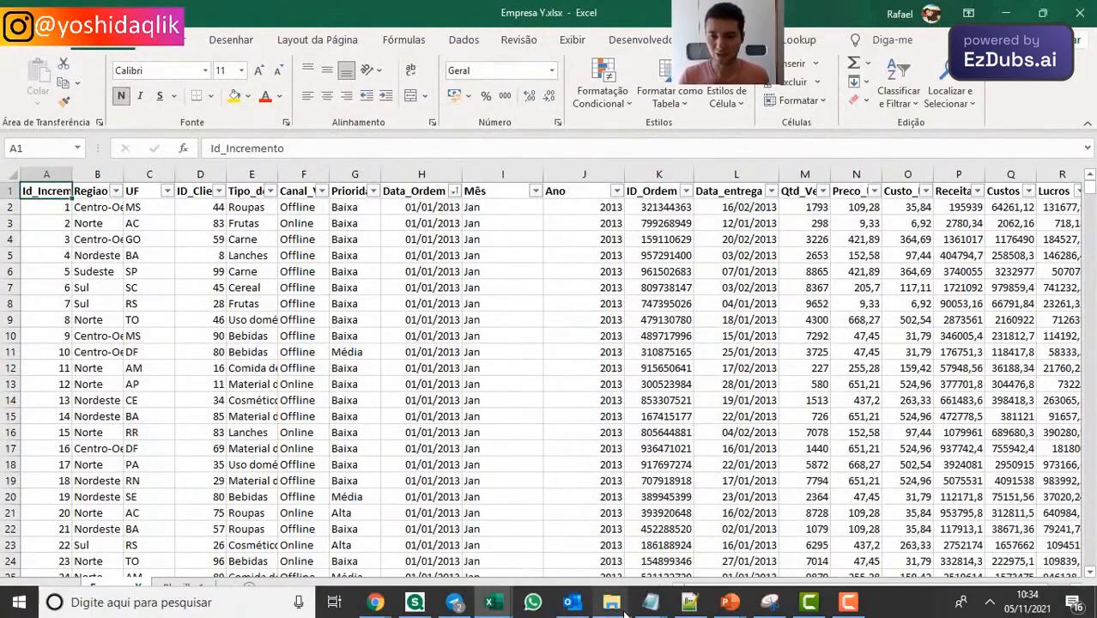
mouse_move(625, 612)
click(693, 535)
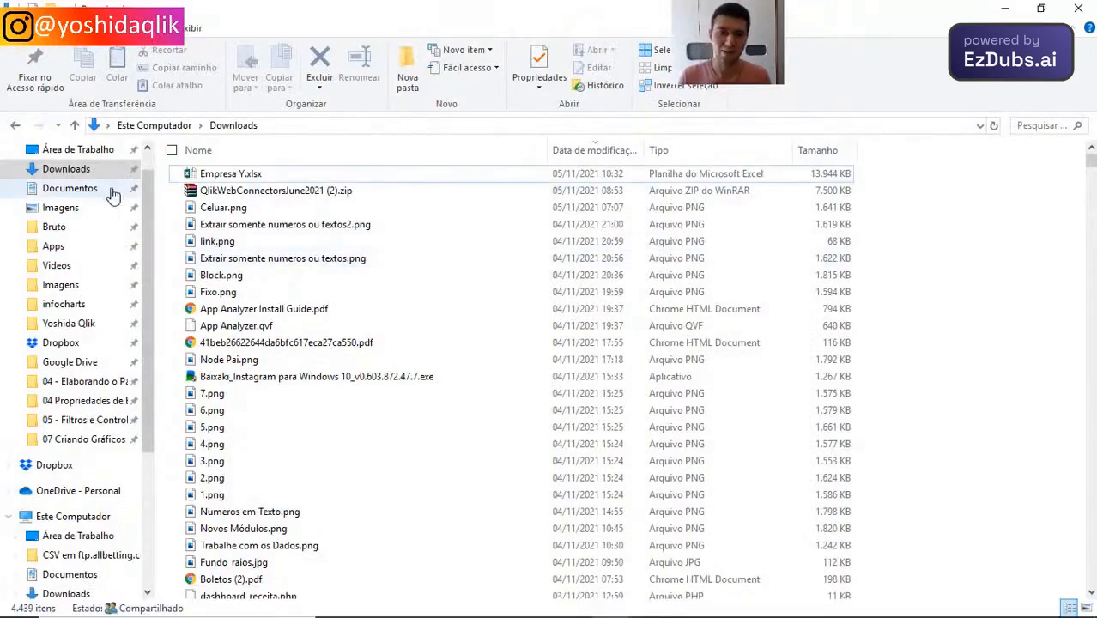
click(233, 181)
drag(255, 179, 530, 378)
key(alt+Tab)
key(alt+Tab)
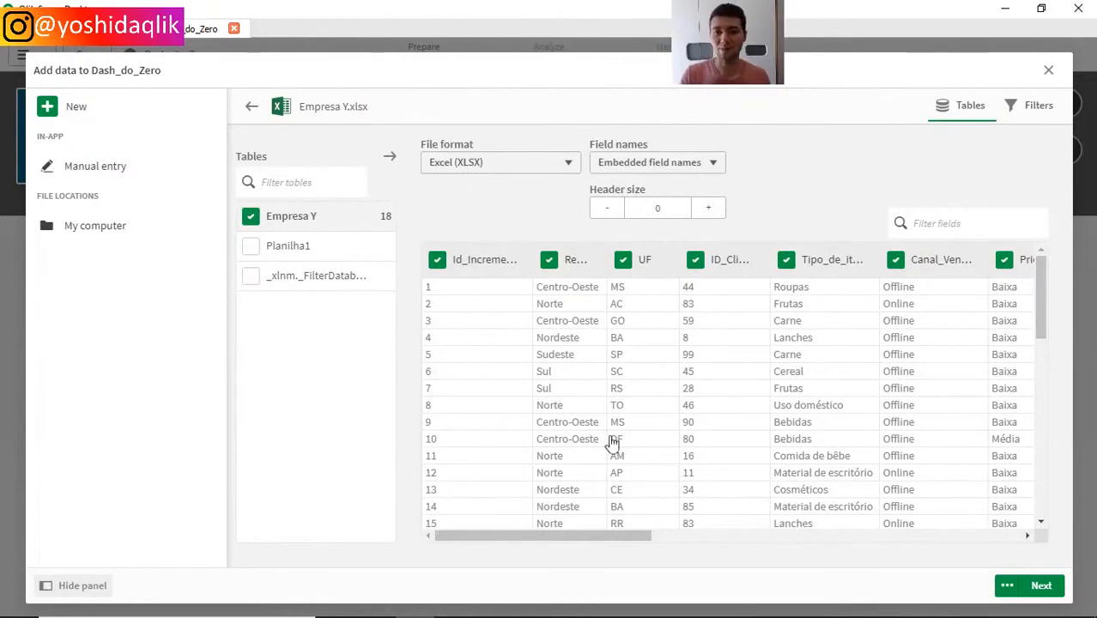
Step: Examine the selected fields of the Empresa Y table across its full width
drag(615, 536, 1013, 526)
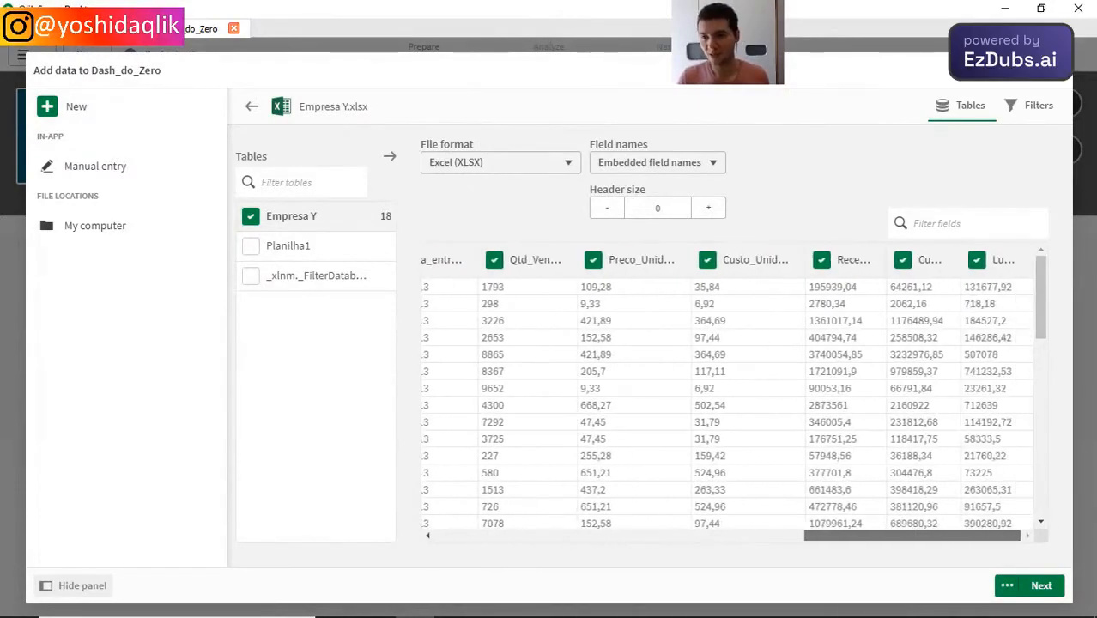
drag(912, 536, 431, 483)
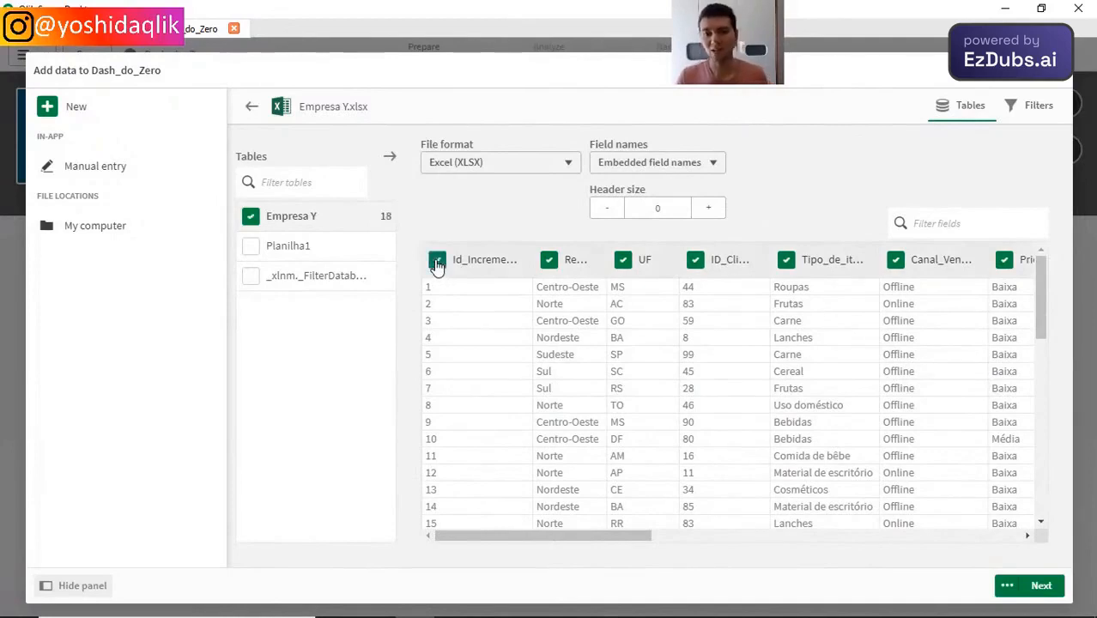
click(549, 264)
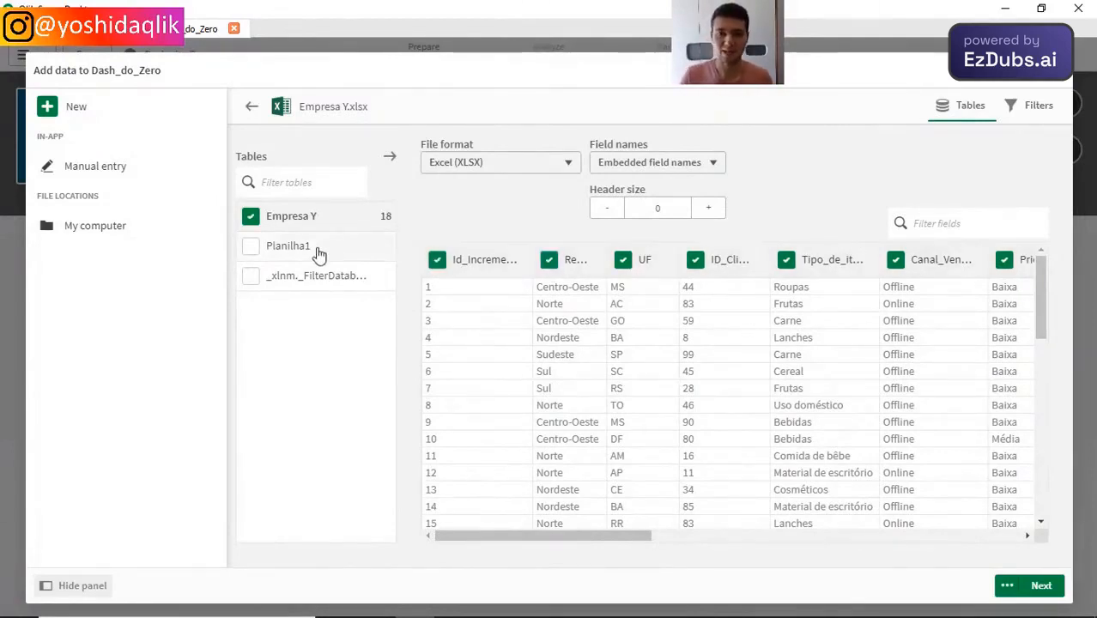
Step: Preview Planilha1 and try including it in the import, deselecting it again to keep only the Empresa Y table
click(319, 255)
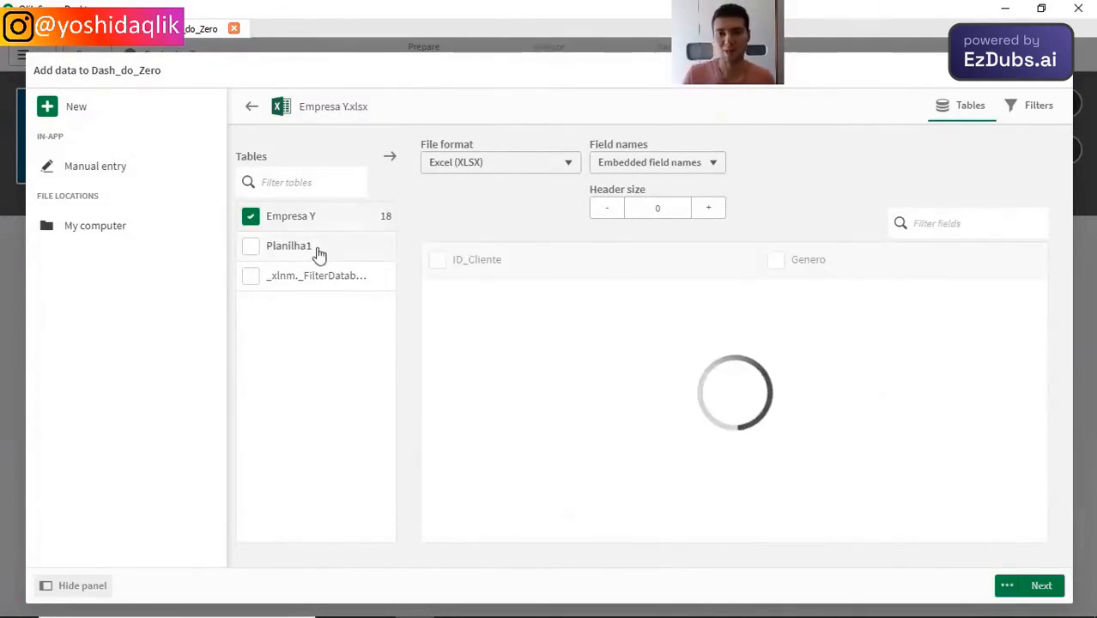
click(250, 251)
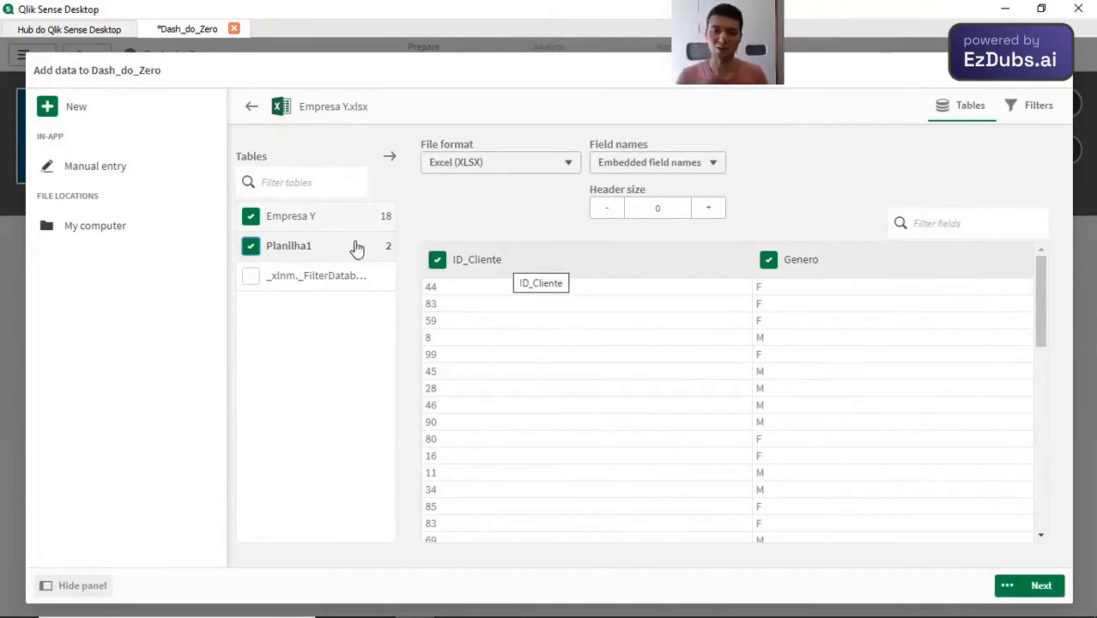
click(314, 223)
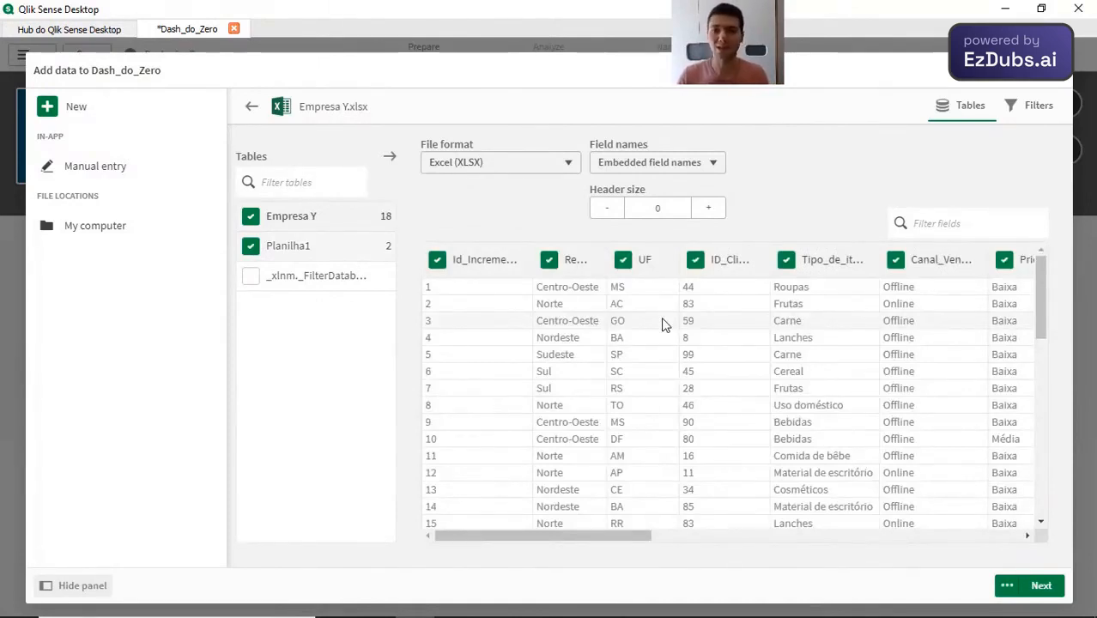
click(250, 247)
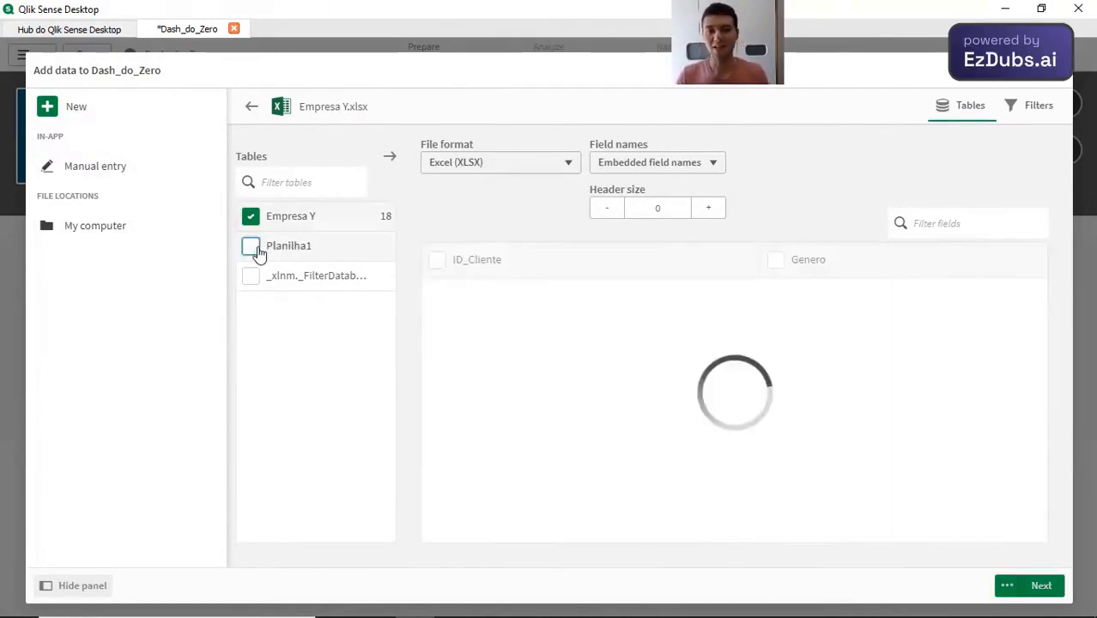
click(325, 216)
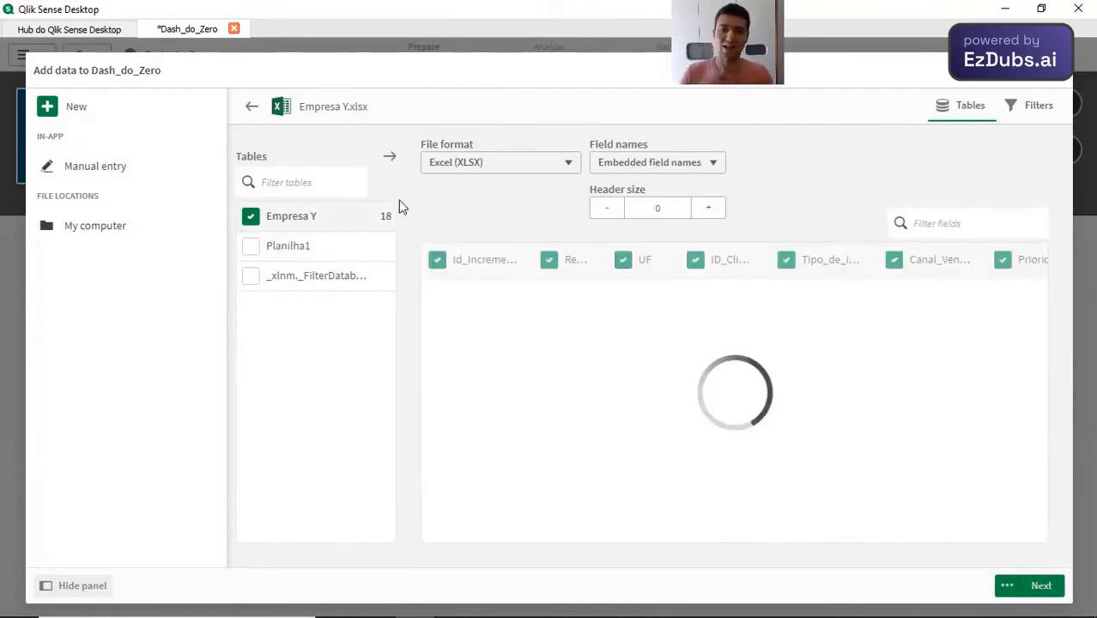
Step: Glance at the Excel workbook, load the selected Empresa Y table into the Qlik Sense app and save the app
key(alt+Tab)
click(536, 155)
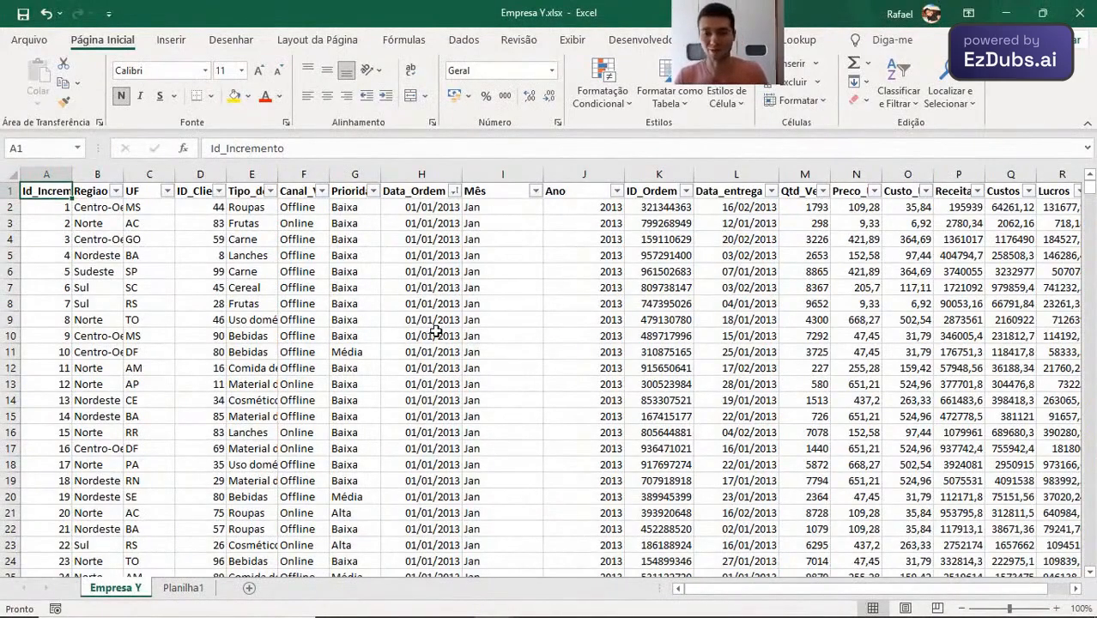
key(alt+Tab)
click(1041, 586)
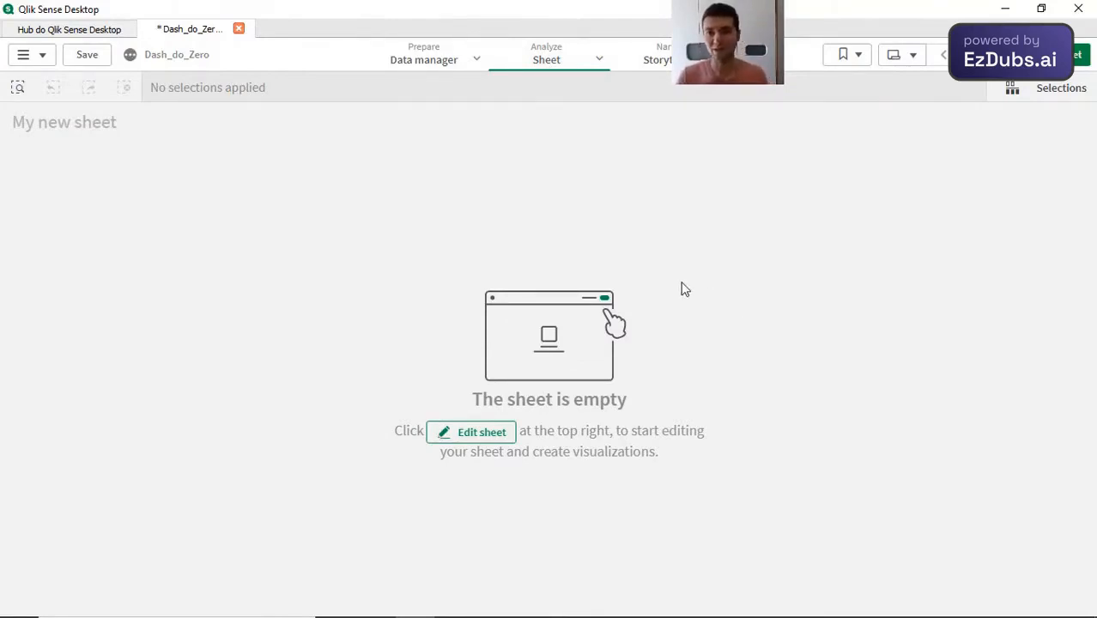
click(106, 60)
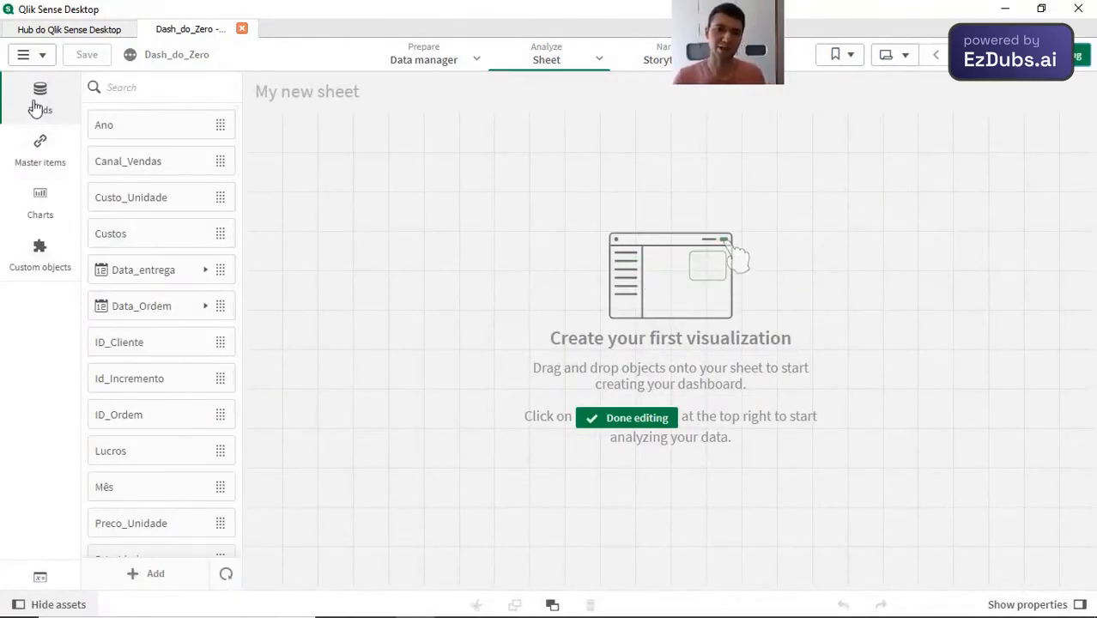
Step: Examine the fields, charts and custom objects available for building the new sheet
scroll(169, 379, down, 4)
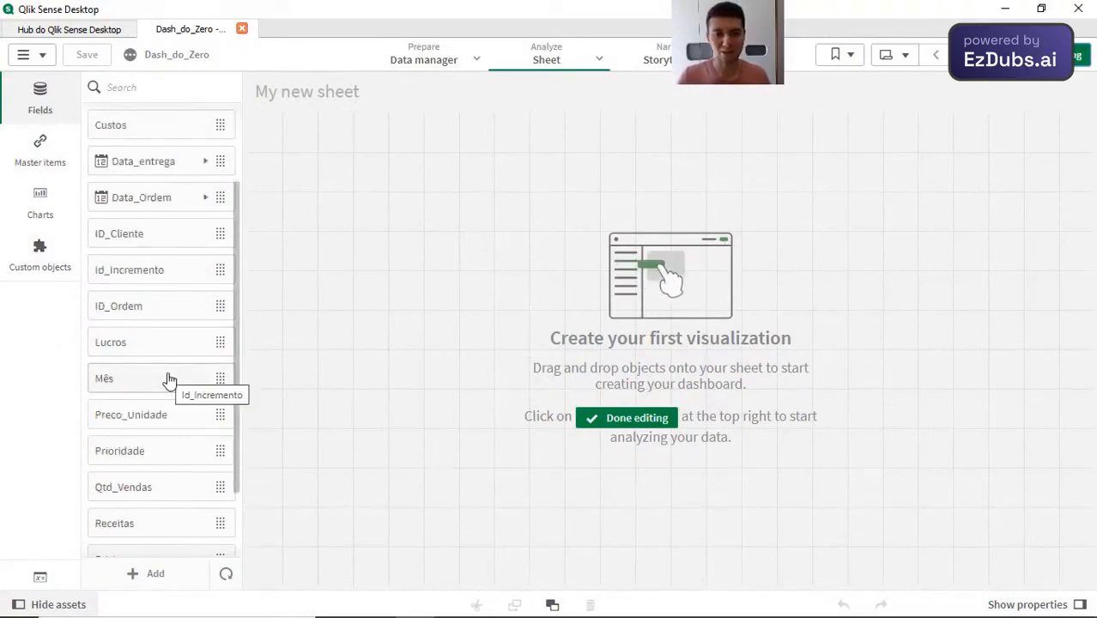
scroll(170, 380, up, 4)
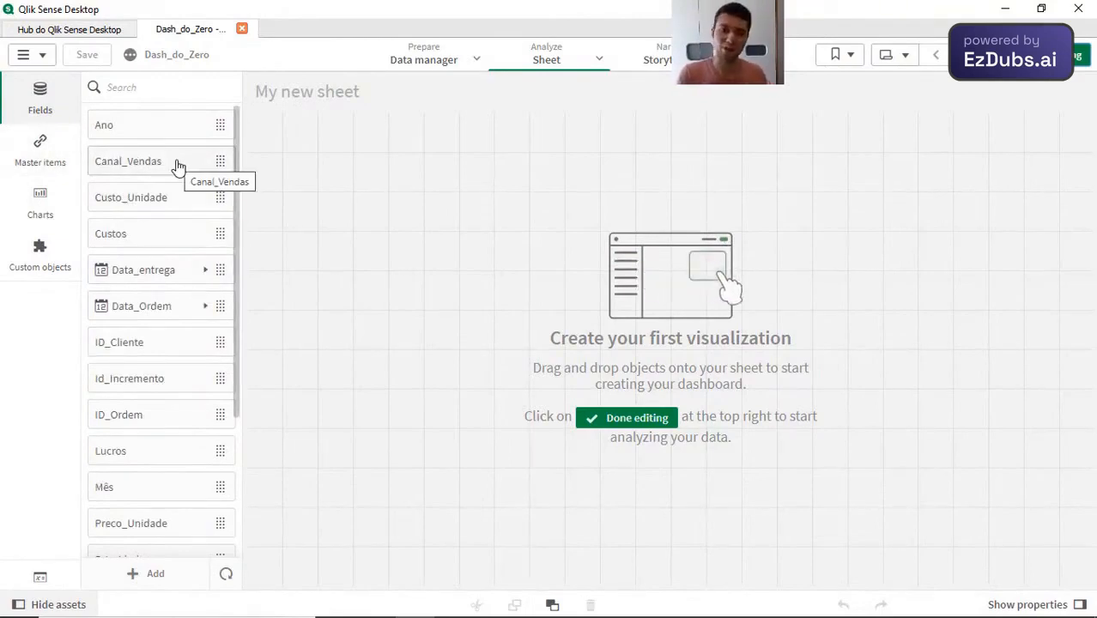
click(32, 214)
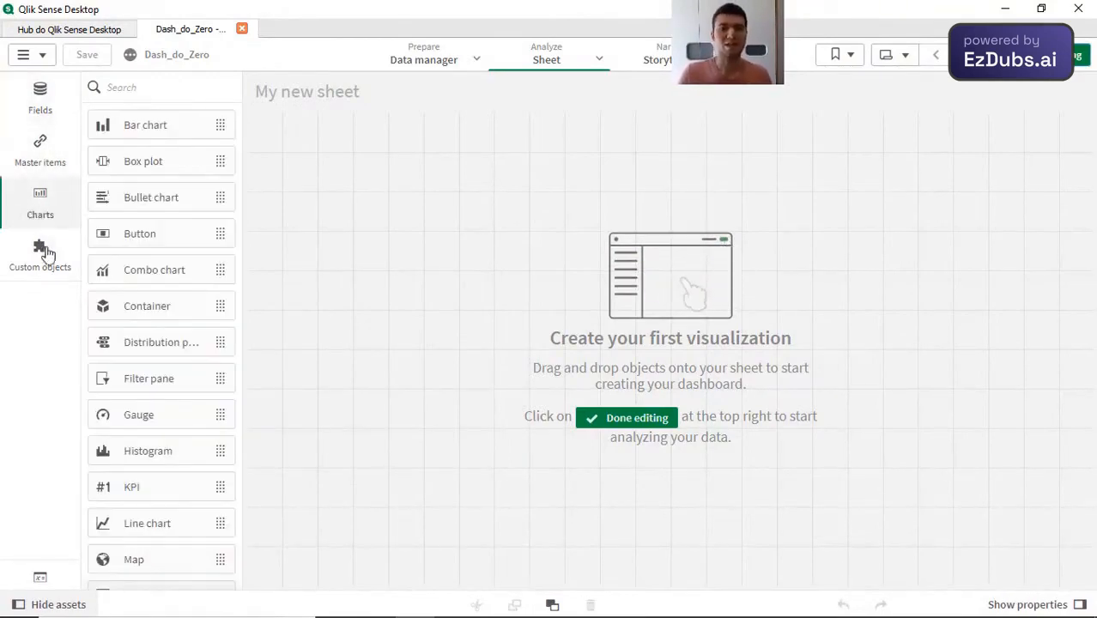
click(51, 259)
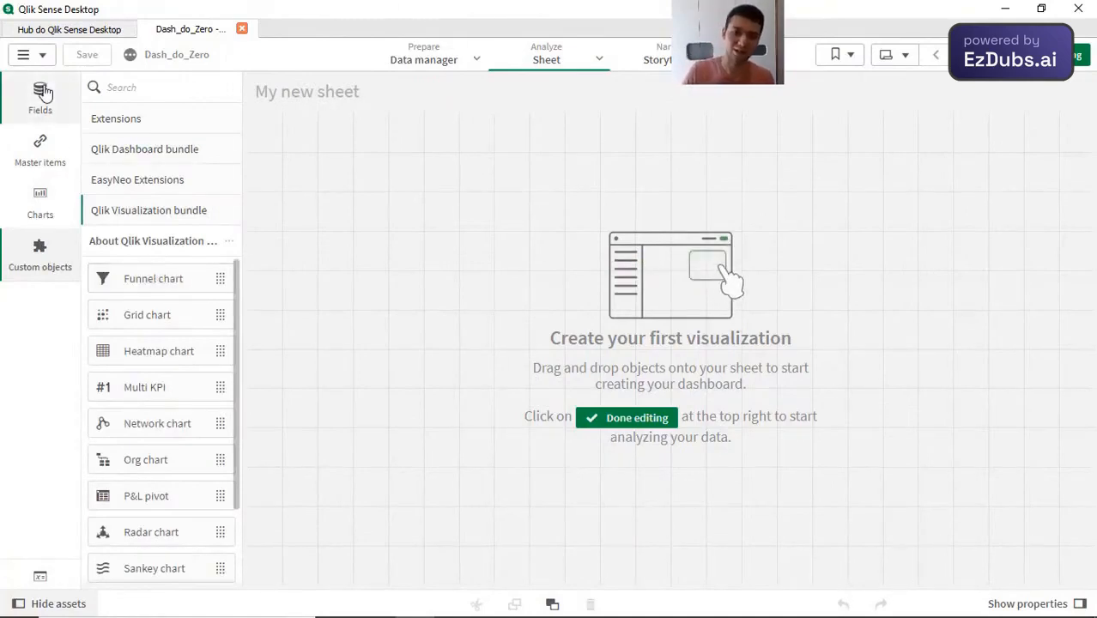
click(43, 93)
Step: Find the Filter pane among the charts with the search "fil" and add one to the sheet
click(47, 208)
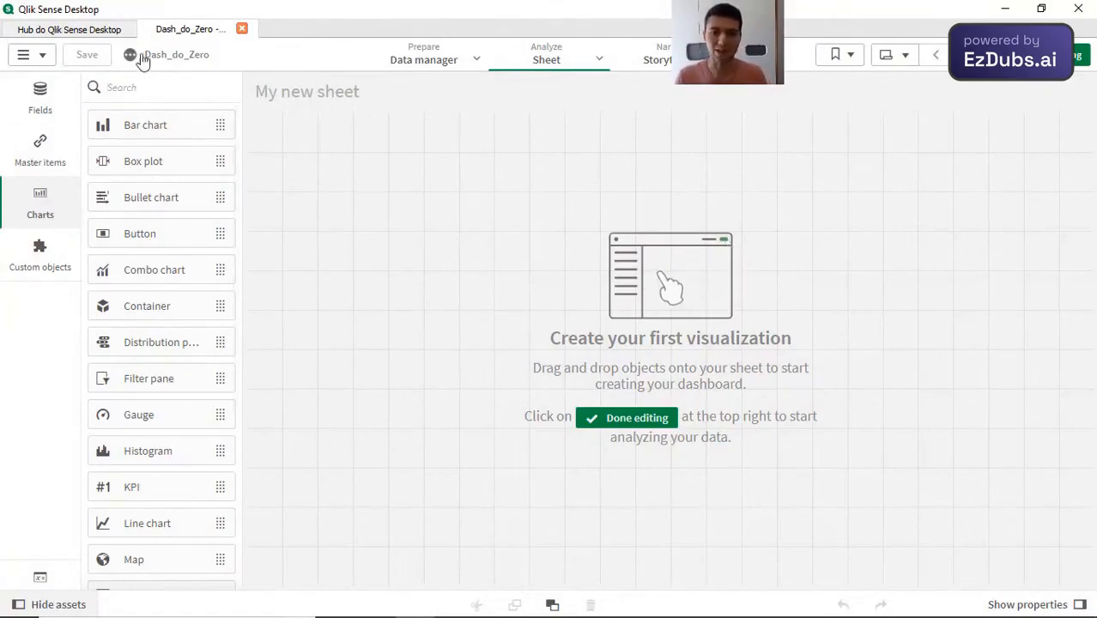
text(fil)
drag(150, 132, 383, 146)
double_click(196, 133)
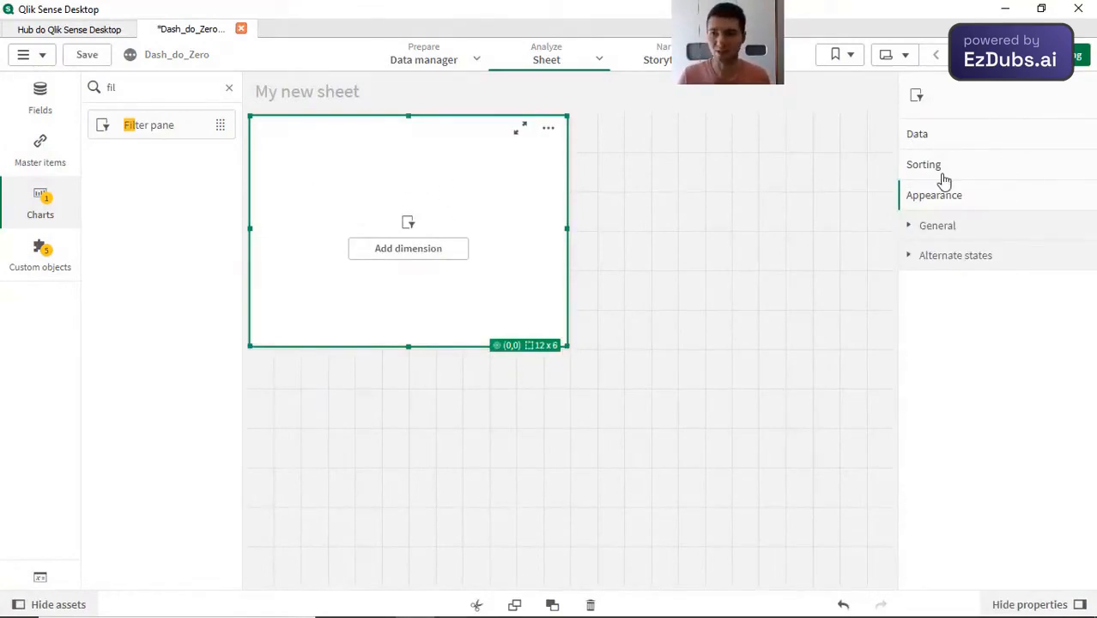
Step: Review the filter pane's properties and resize the pane to a single grid row spanning the full sheet width
click(971, 137)
click(960, 542)
click(960, 577)
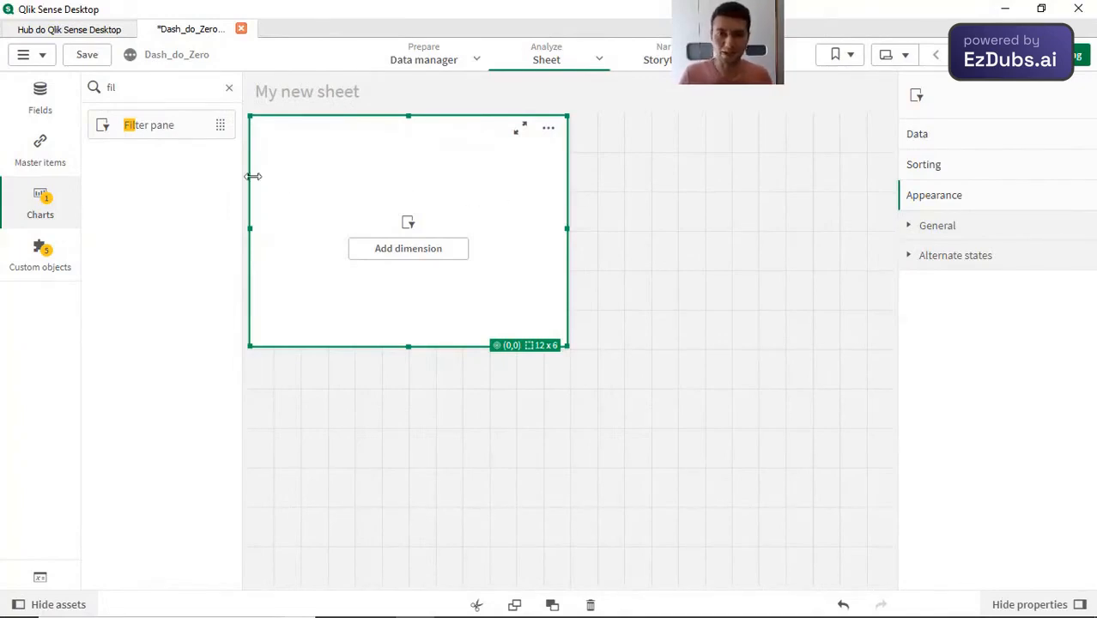
drag(570, 348, 541, 348)
drag(525, 424, 880, 153)
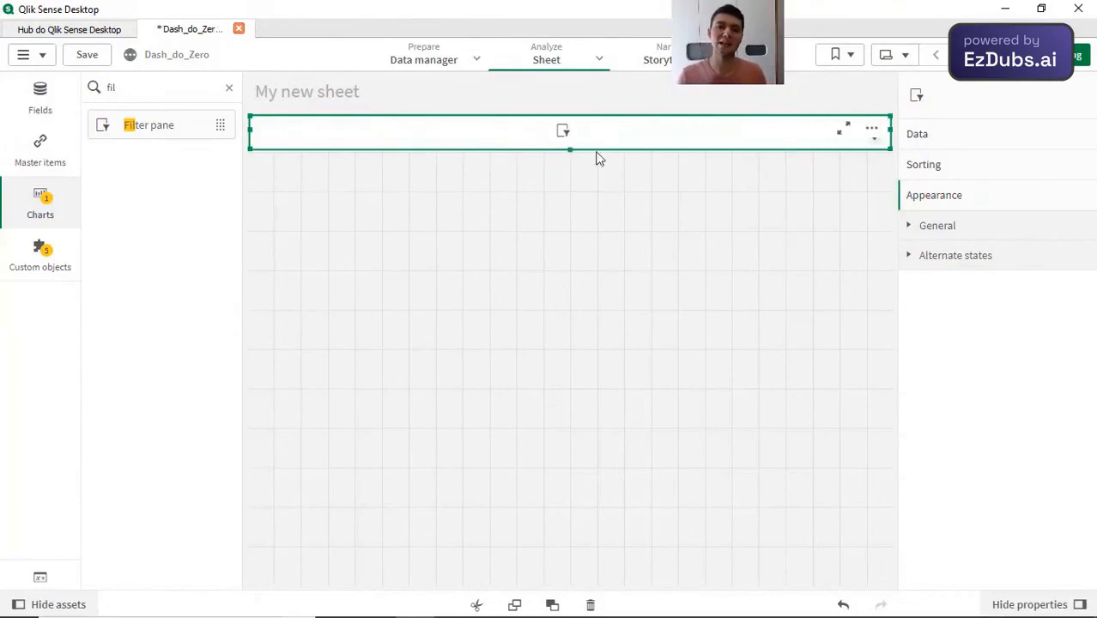
Step: Clear the asset search and add the Ano field to the filter pane as a dimension
click(229, 91)
click(39, 110)
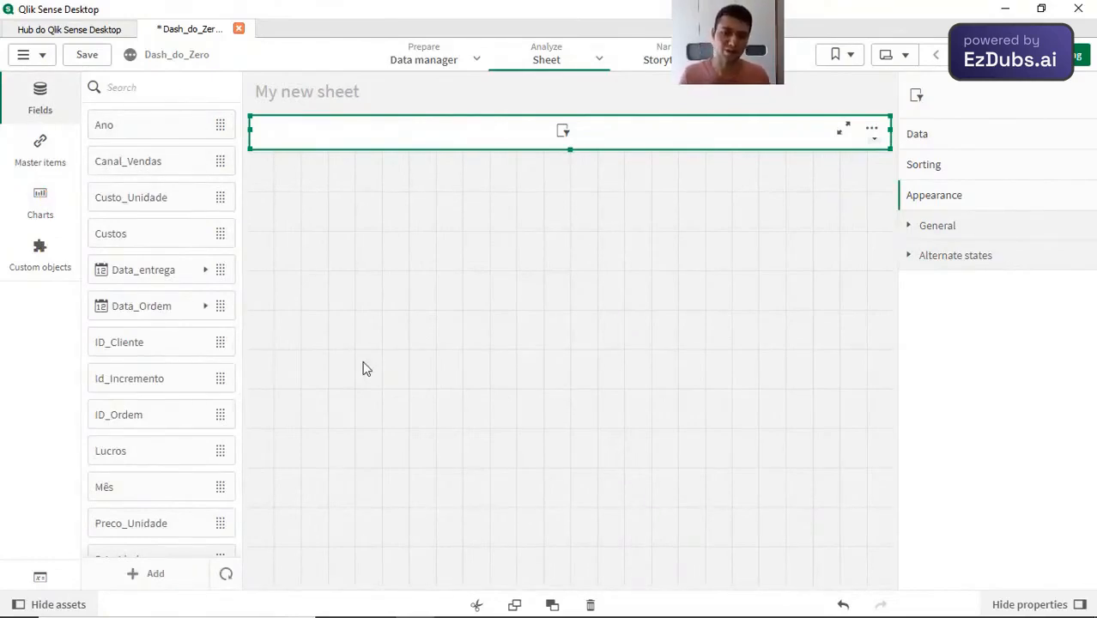
click(141, 131)
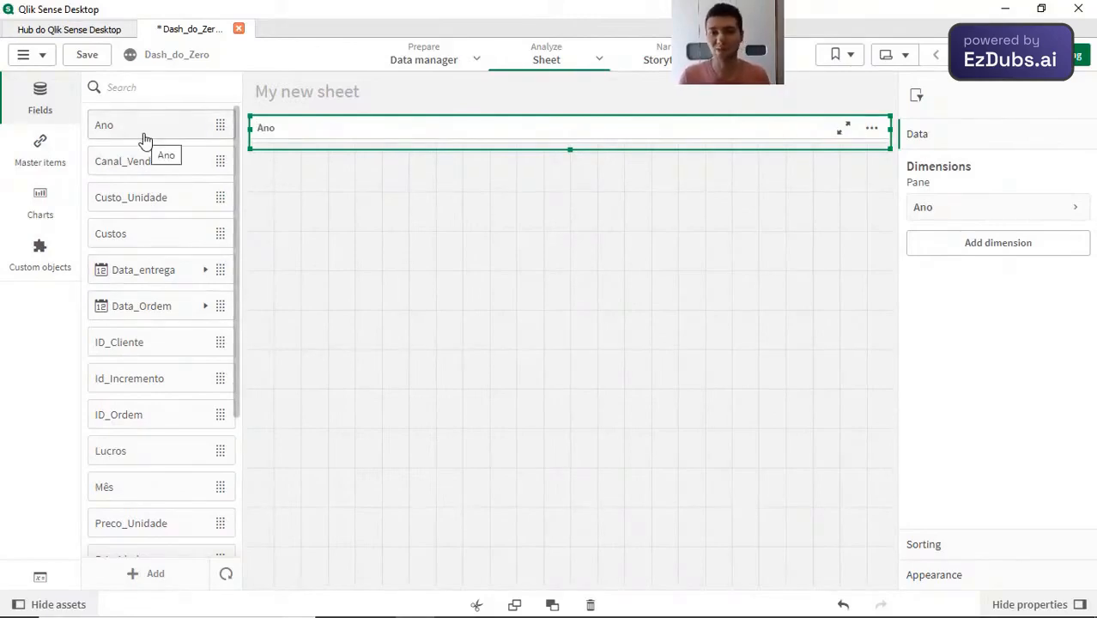
Step: Add Ano to the filter pane a second time and delete the duplicate dimension
drag(159, 137, 379, 138)
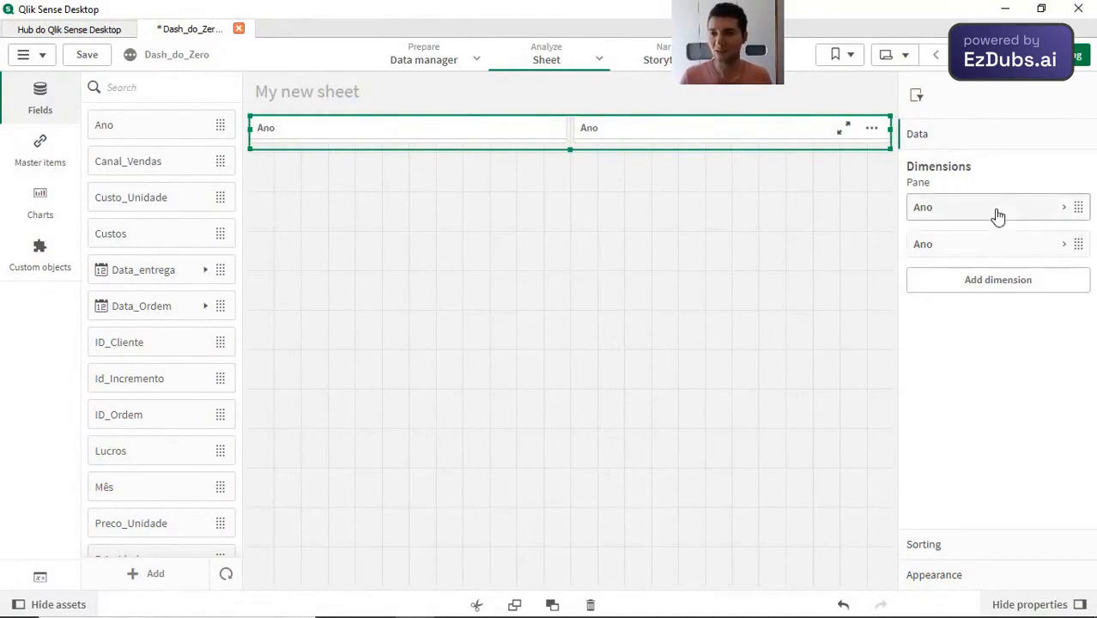
right_click(979, 252)
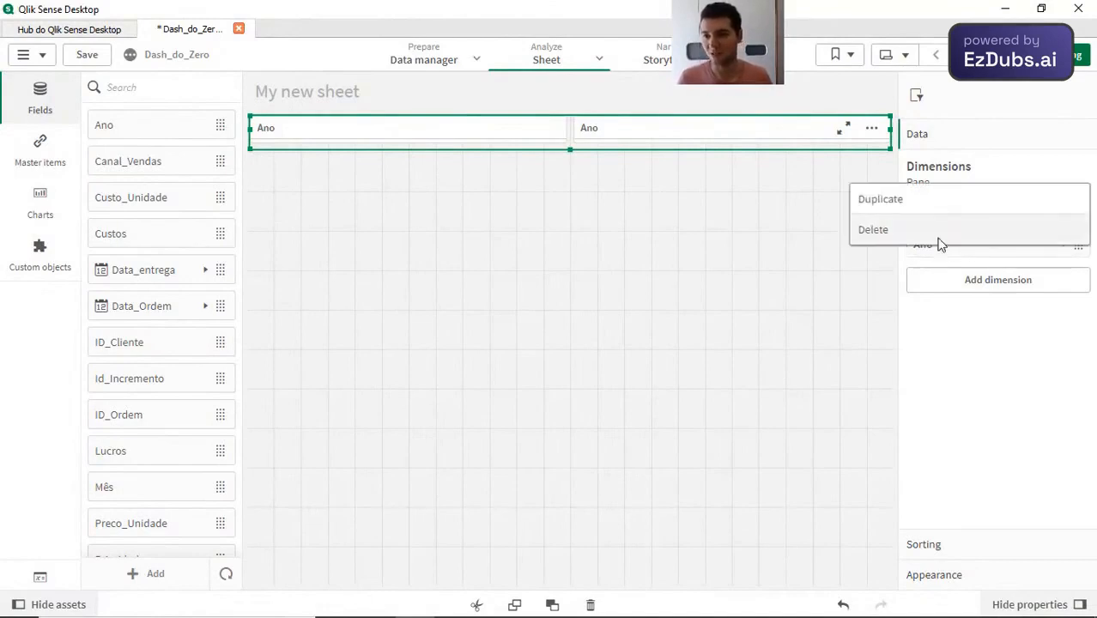
click(938, 240)
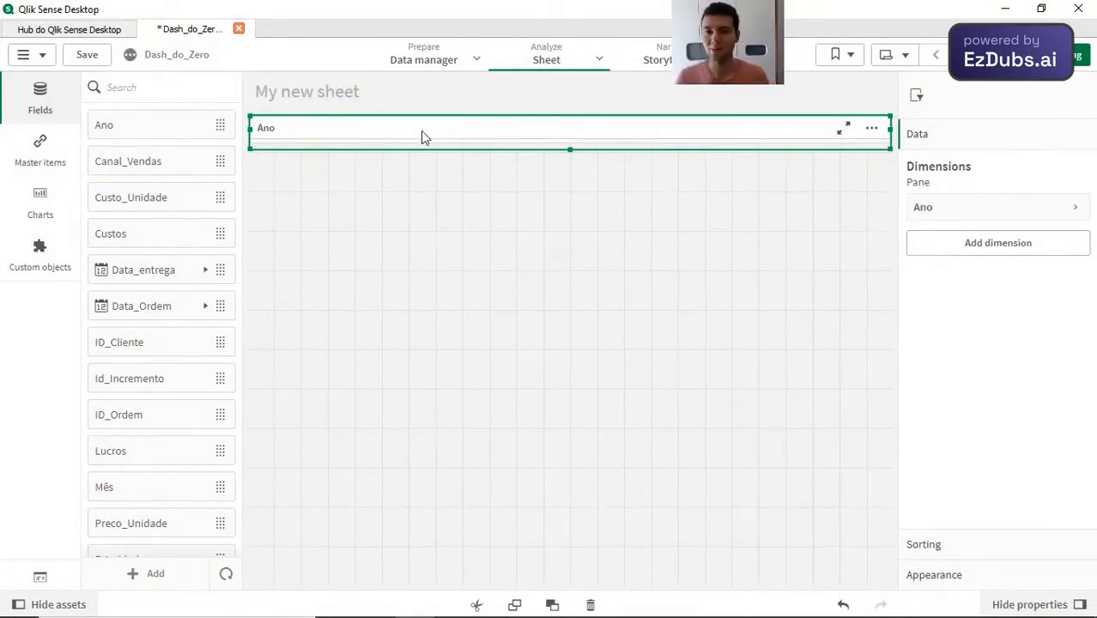
Step: Add the Mês and Data_Ordem fields to the filter pane as its second and third dimensions
click(204, 272)
click(205, 271)
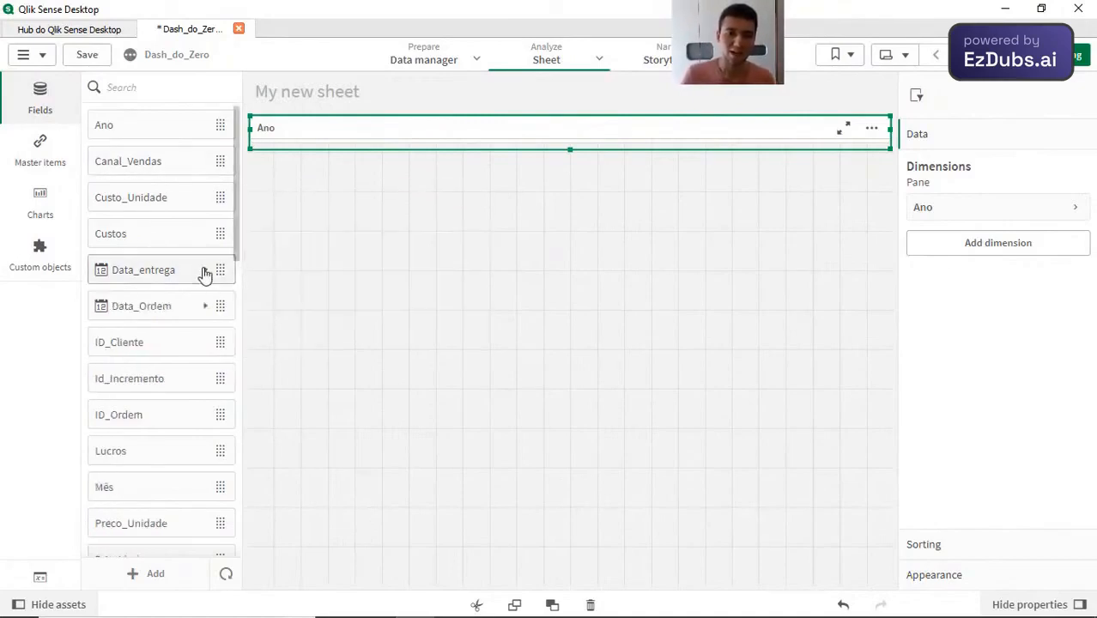
click(178, 320)
click(178, 319)
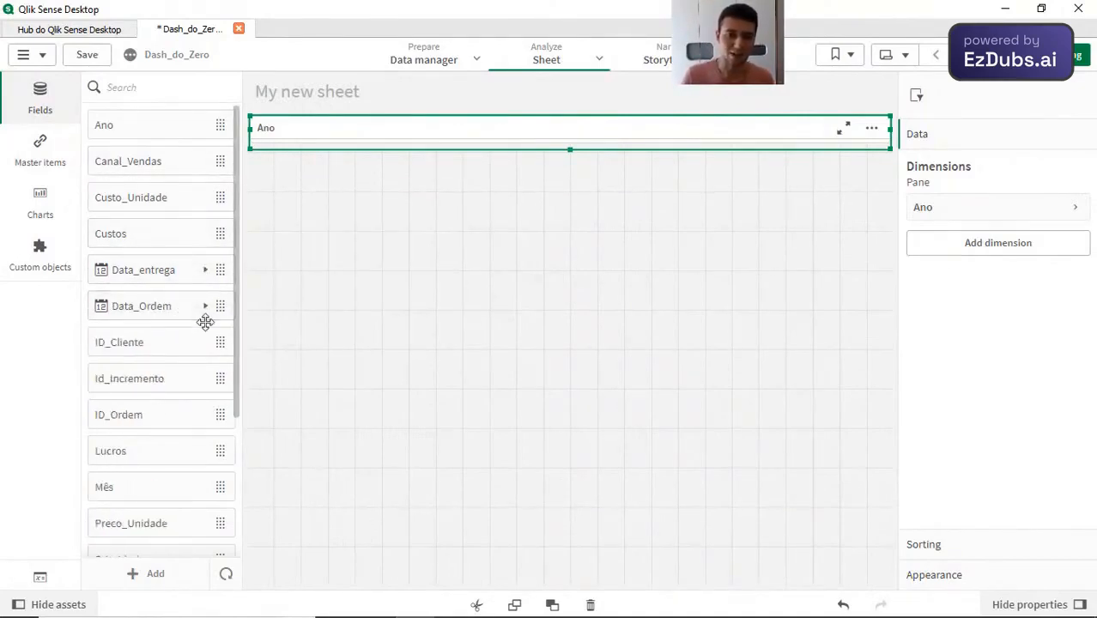
scroll(205, 322, down, 3)
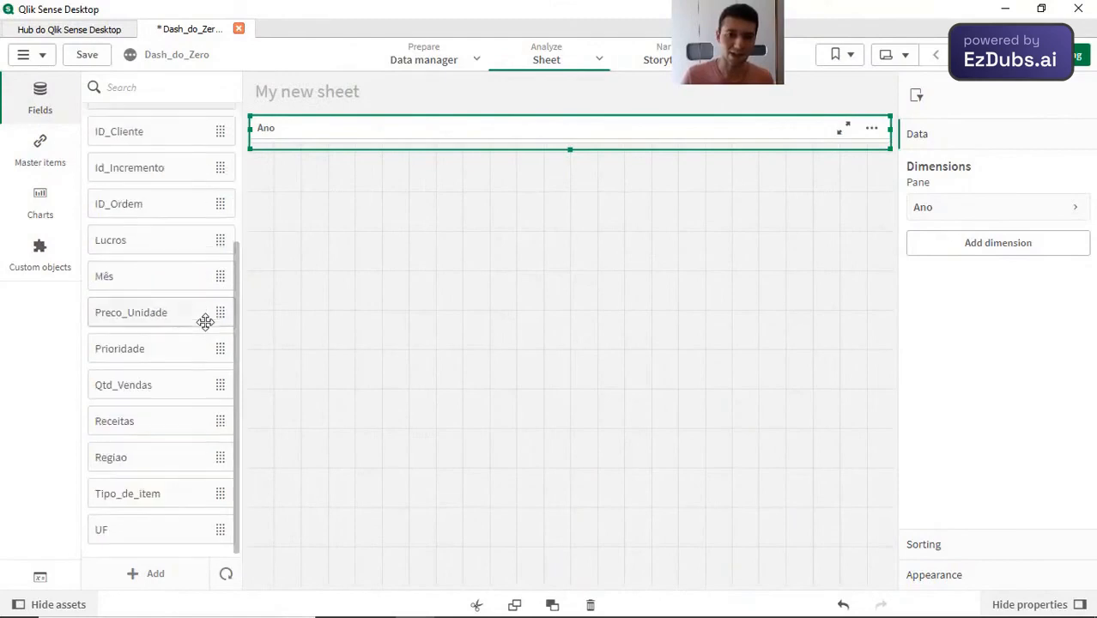
double_click(165, 282)
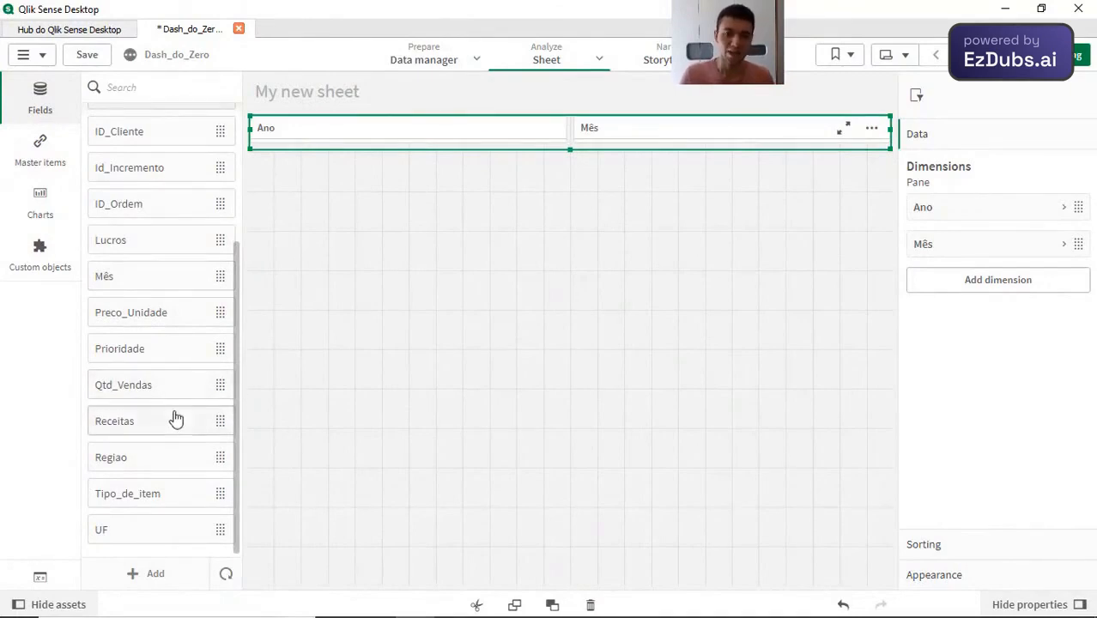
scroll(174, 416, up, 5)
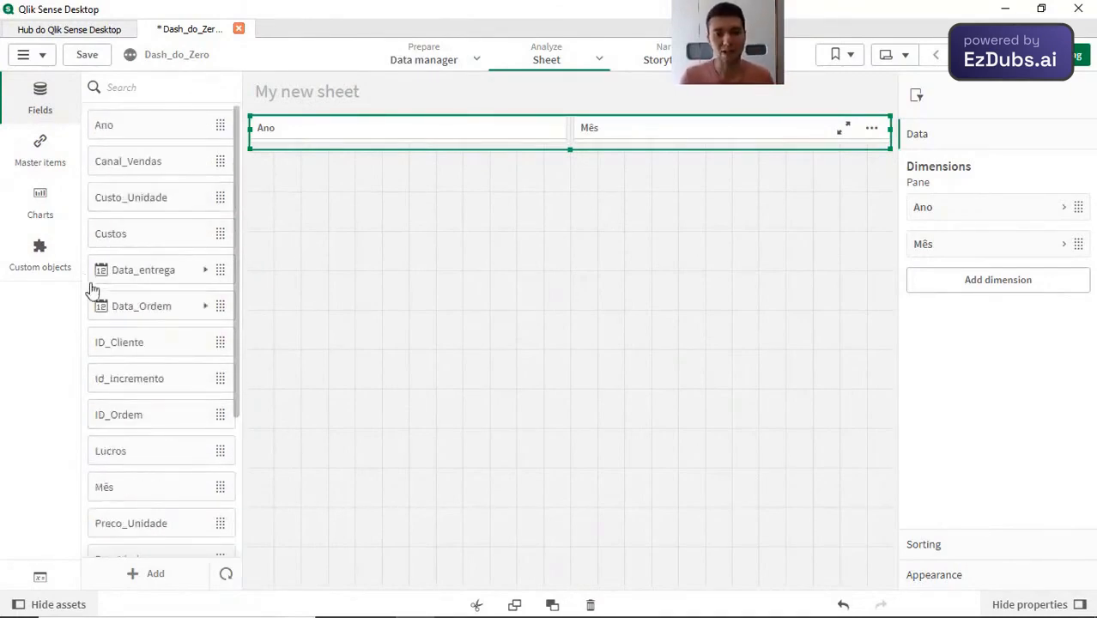
double_click(109, 318)
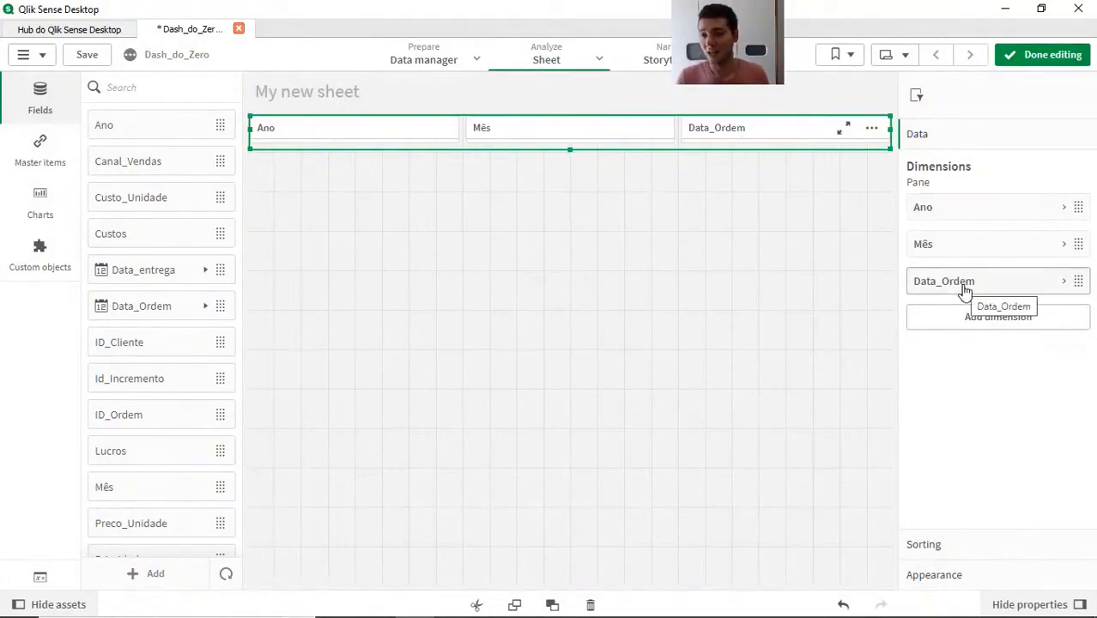
Step: Change the title of the filter pane's Data_Ordem dimension to "Data Ordem de Venda"
click(965, 288)
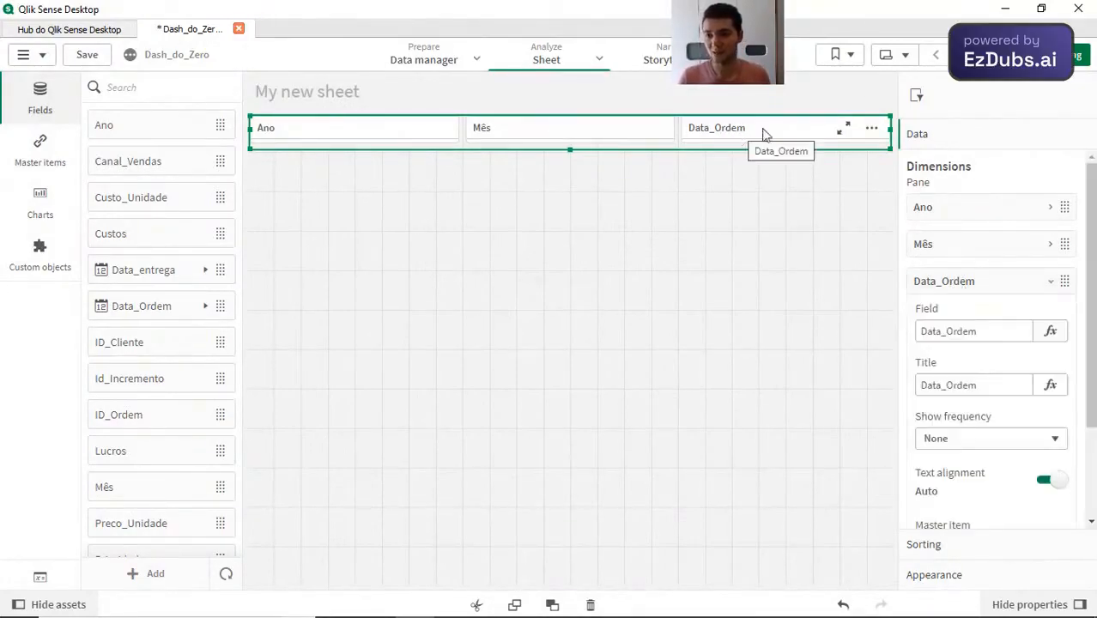
click(968, 290)
click(1021, 287)
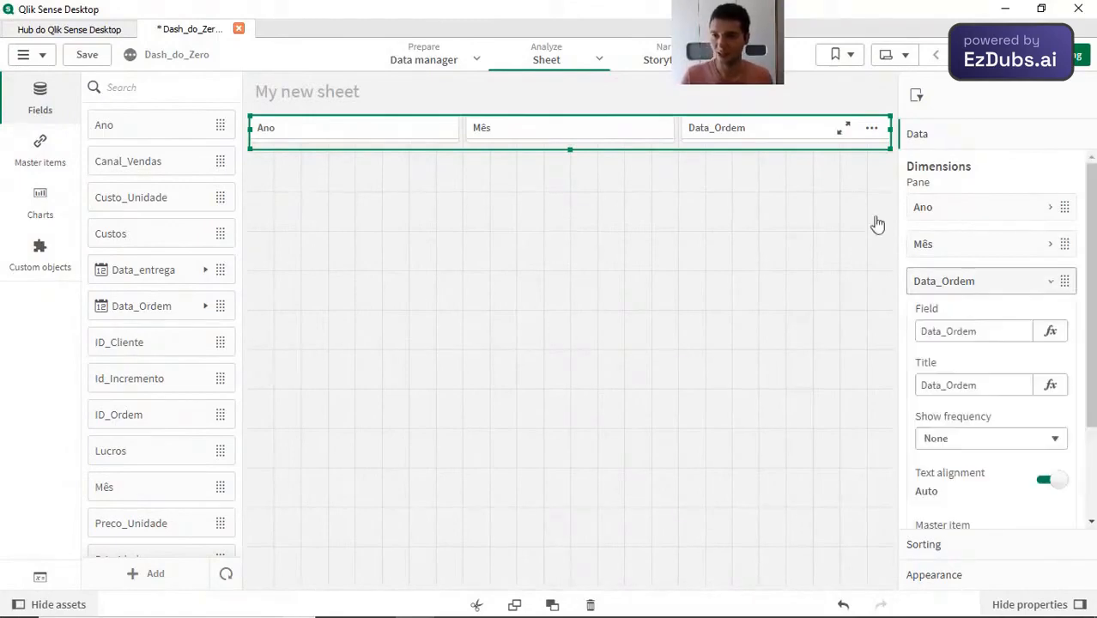
scroll(1004, 331, down, 2)
scroll(1005, 338, down, 1)
scroll(1005, 337, up, 3)
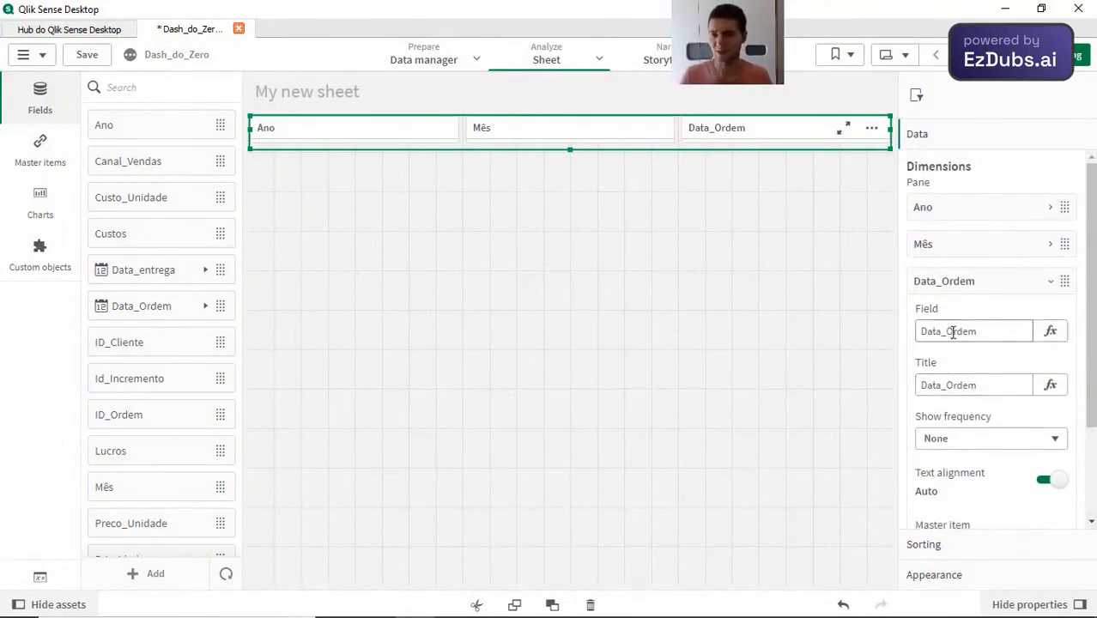
click(970, 383)
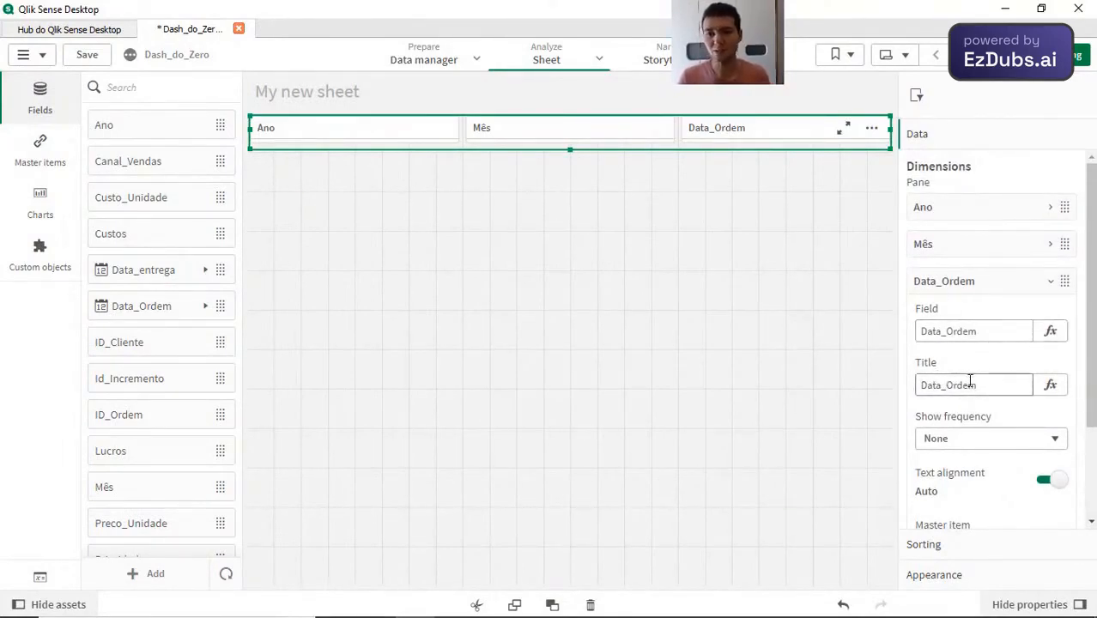
double_click(987, 385)
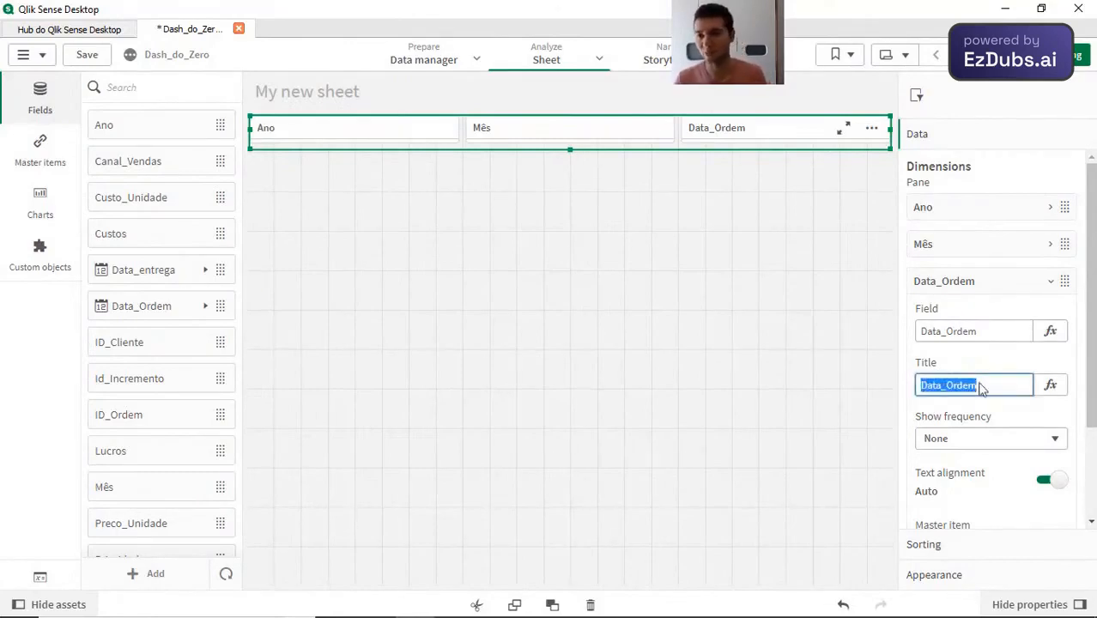
text(Data)
key(ctrl+a)
text(Ordem de Venda)
key(Return)
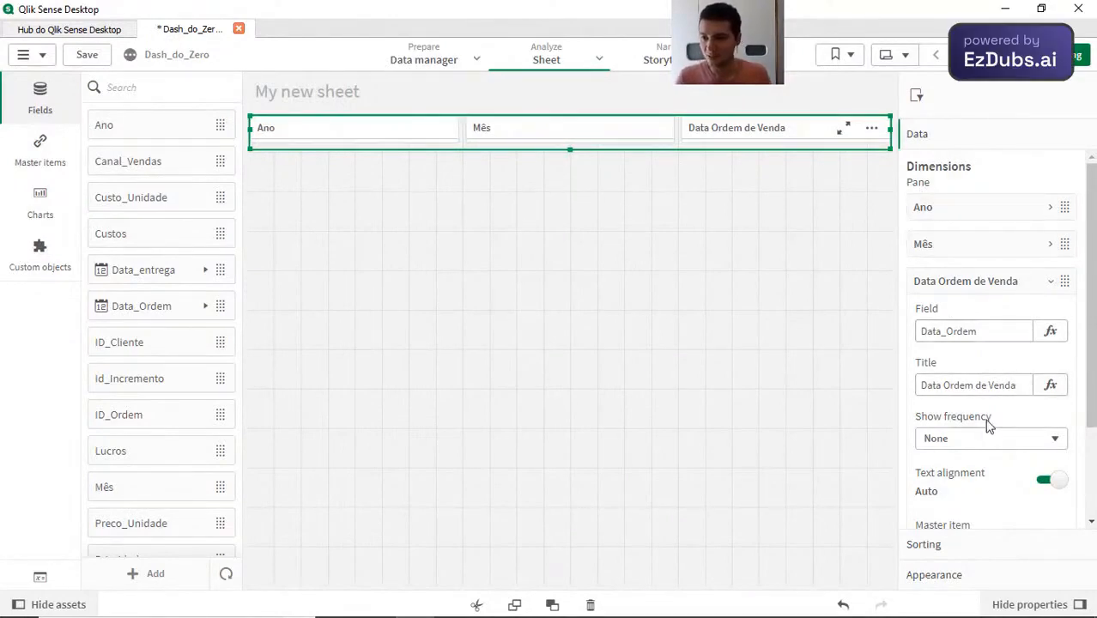
click(962, 281)
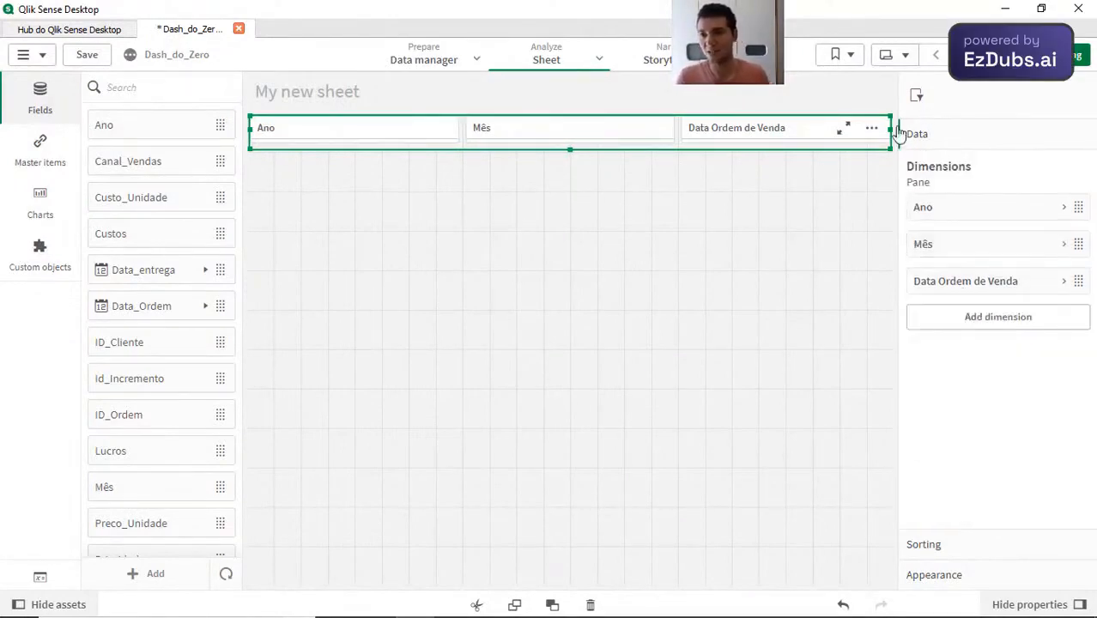
Step: Examine the Mês dimension's settings and its sorting option in the filter pane's properties
click(949, 252)
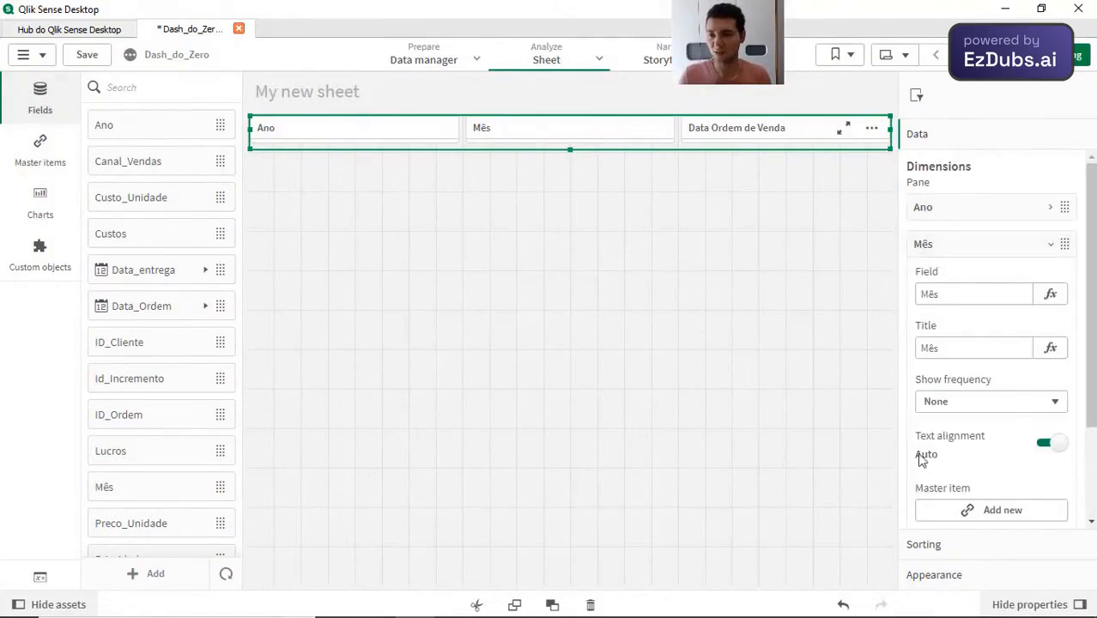
click(926, 545)
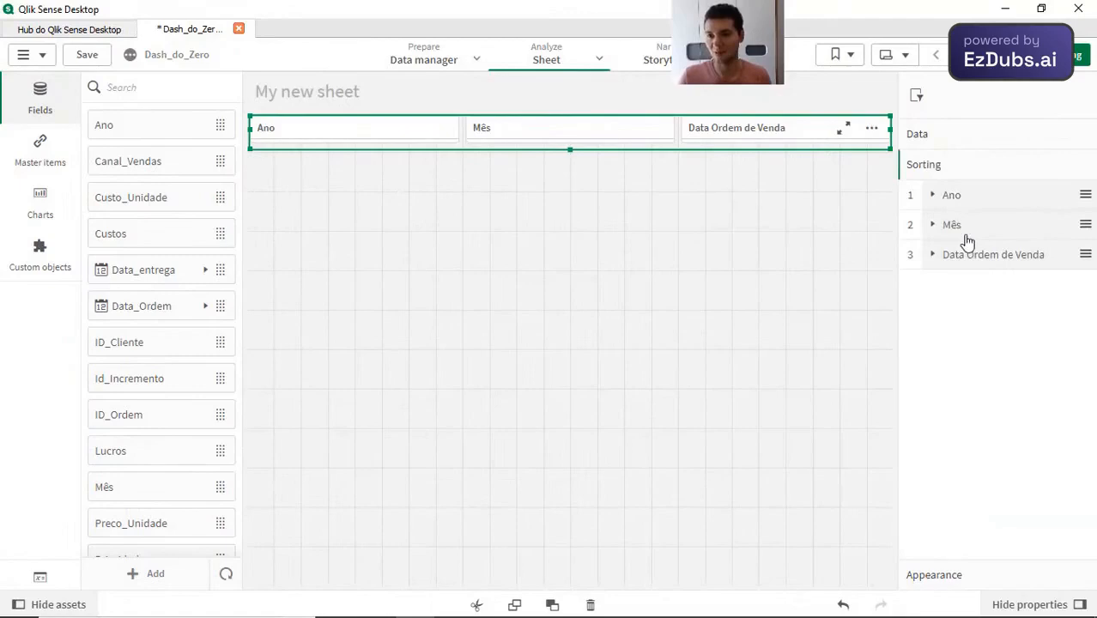
click(965, 237)
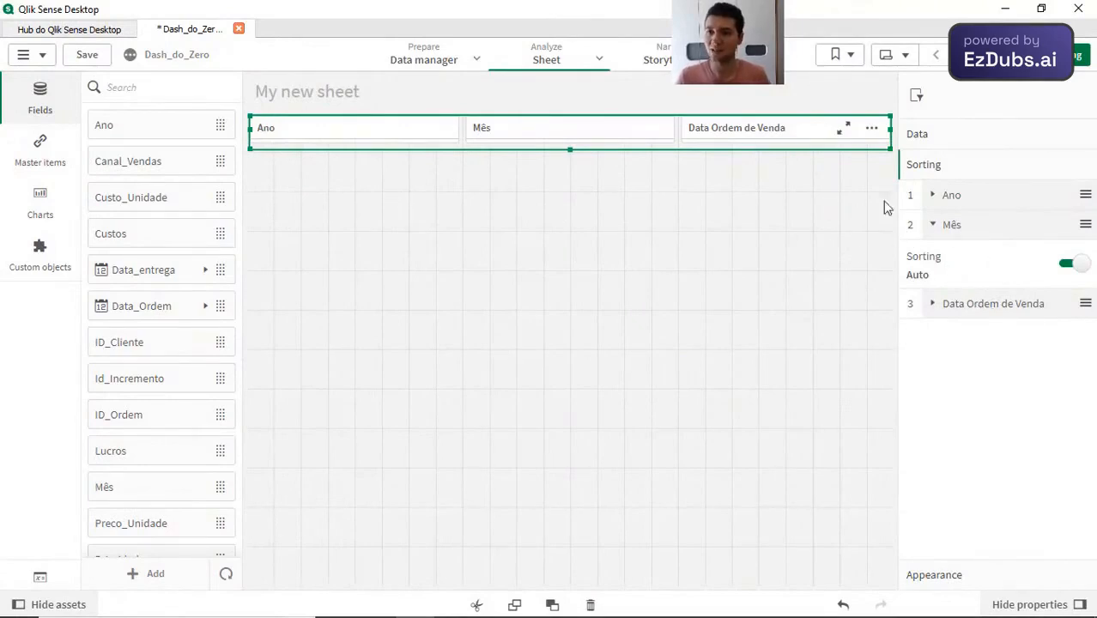
click(954, 223)
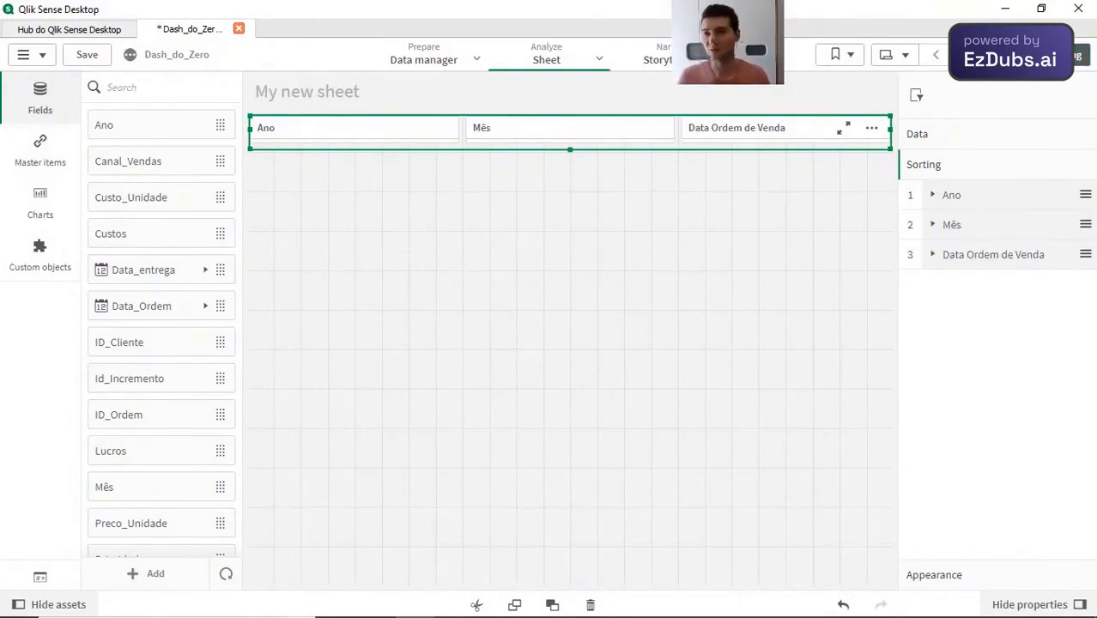
Step: Preview the values of the Ano, Mês and Data Ordem de Venda filters outside edit mode, and return to editing the sheet
click(1047, 54)
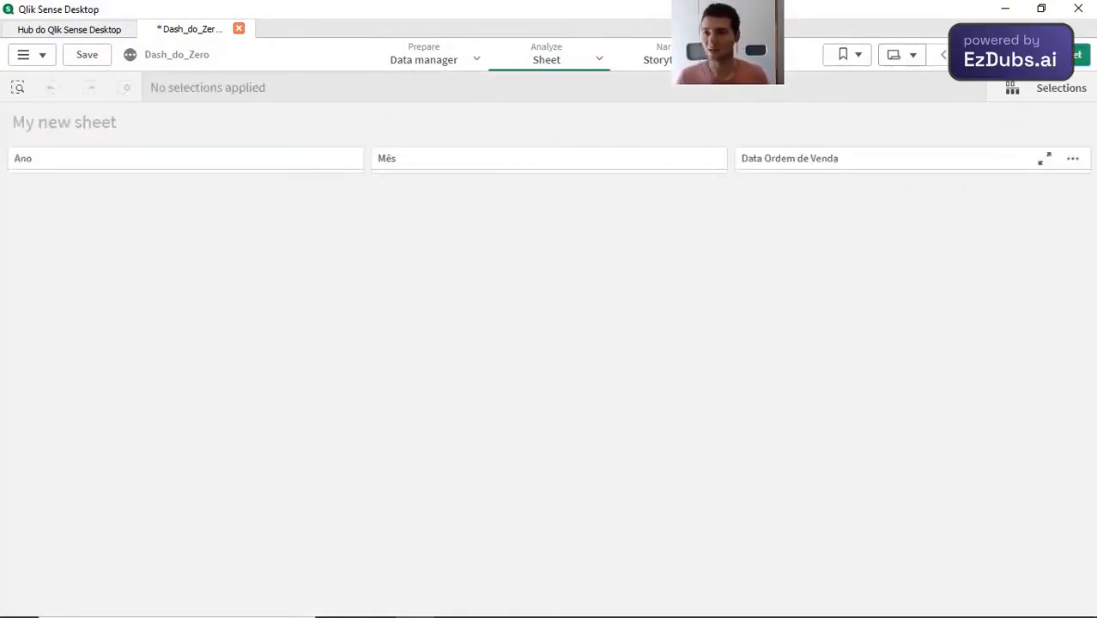
click(206, 169)
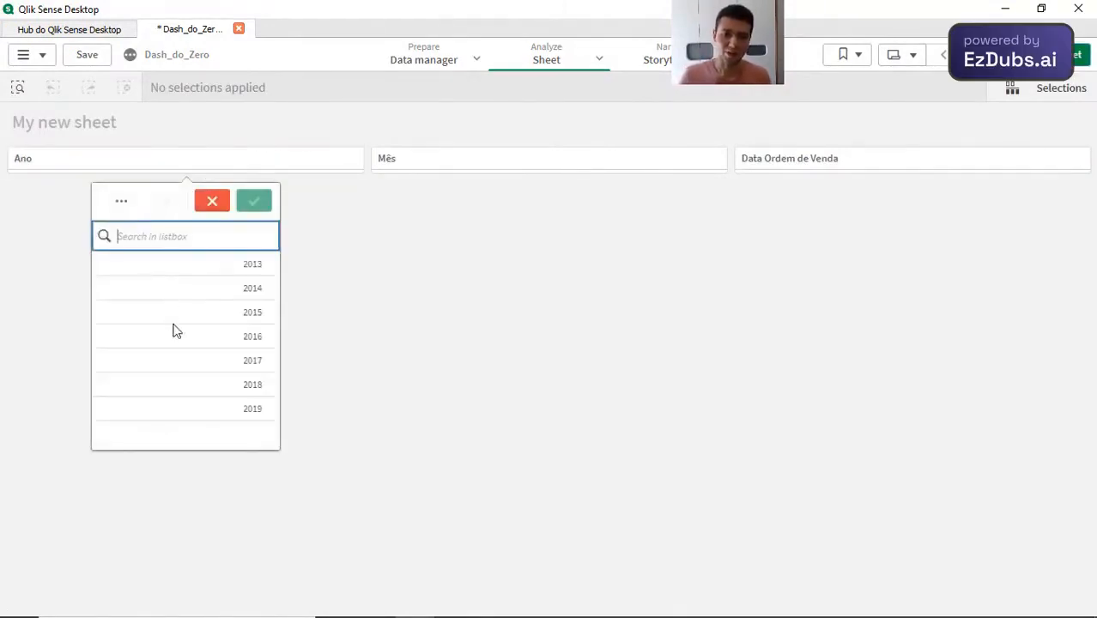
click(494, 165)
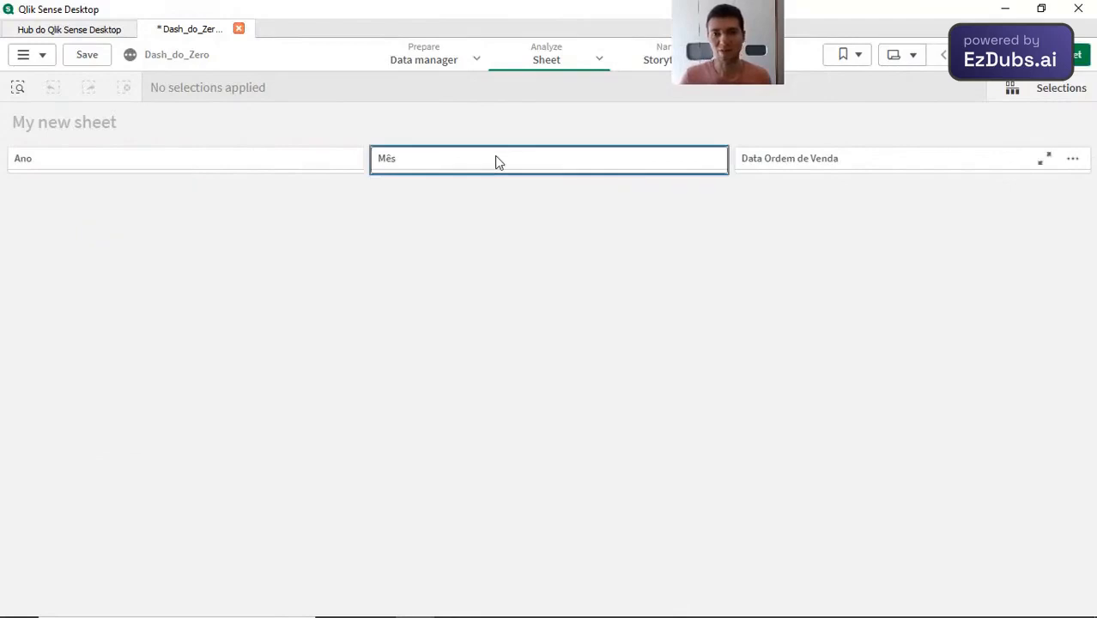
click(618, 166)
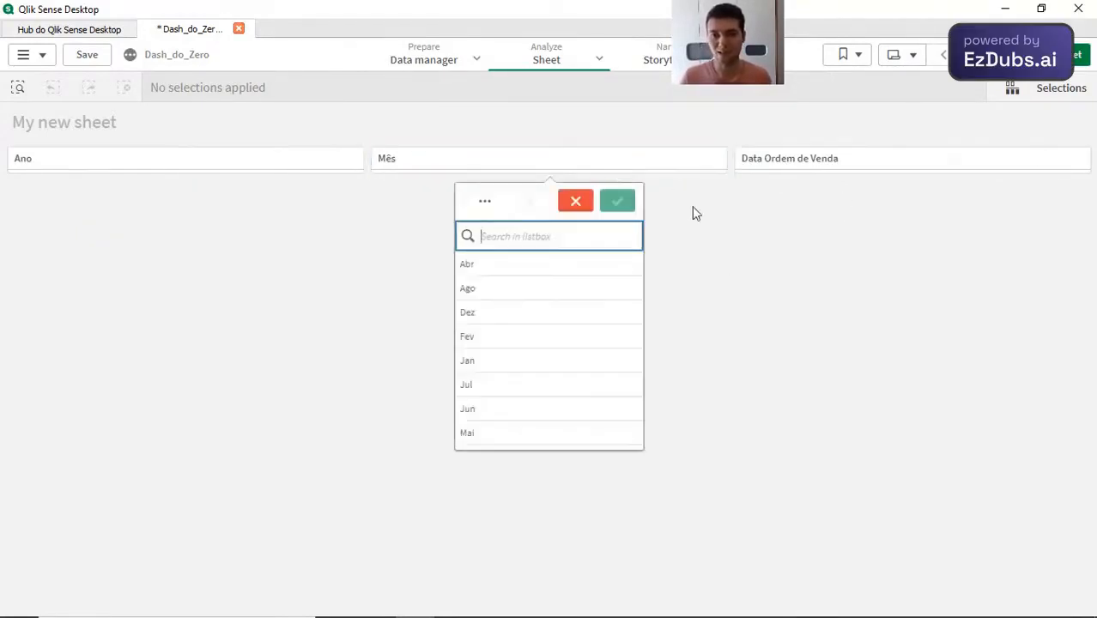
click(789, 162)
click(796, 171)
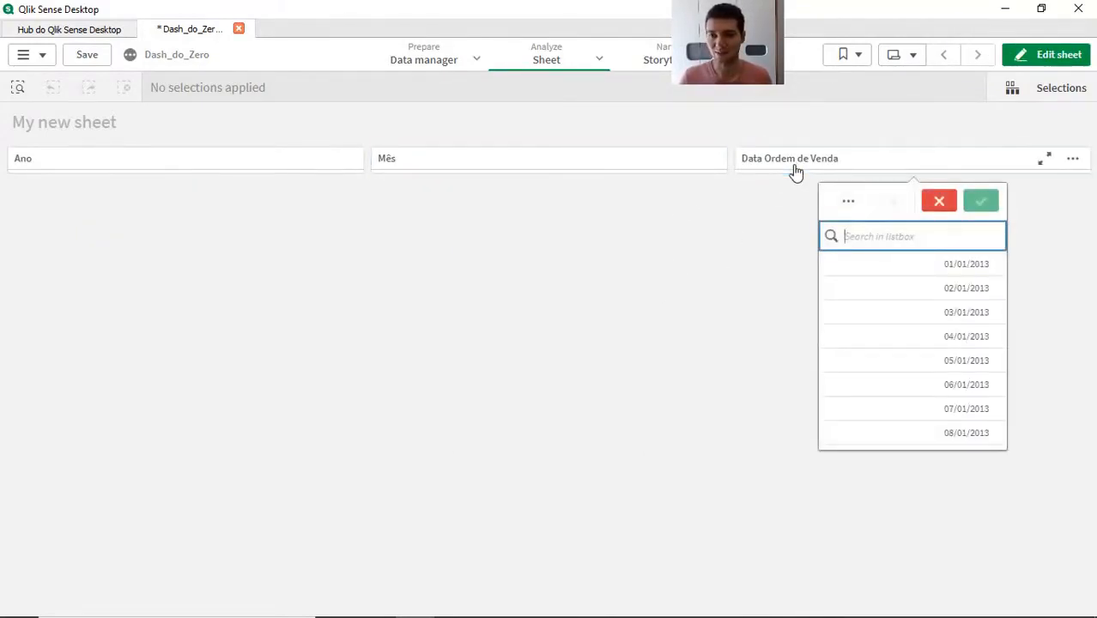
click(1057, 56)
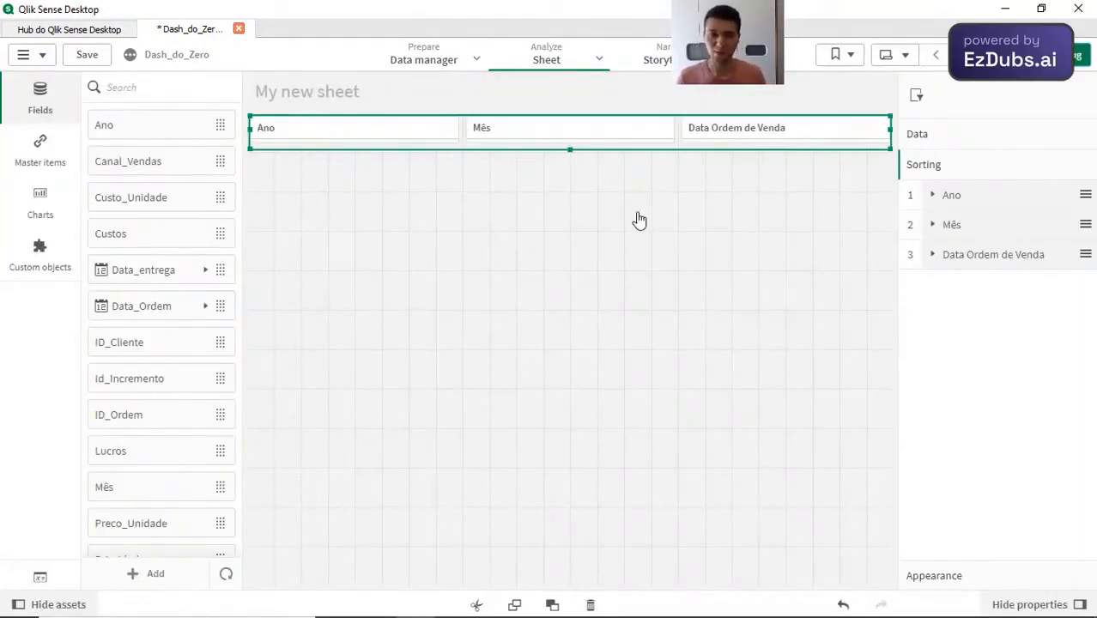
Step: Find the KPI object among the charts with the search "kpi" and place four KPIs side by side directly beneath the filter pane
click(49, 212)
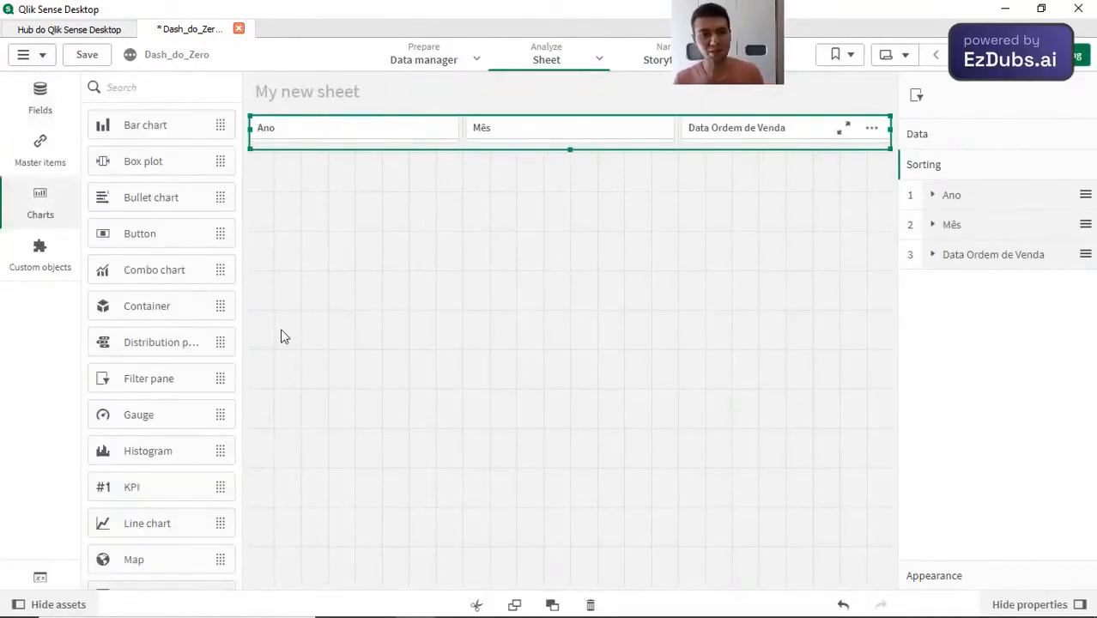
scroll(189, 411, down, 5)
scroll(189, 412, up, 4)
scroll(162, 190, up, 1)
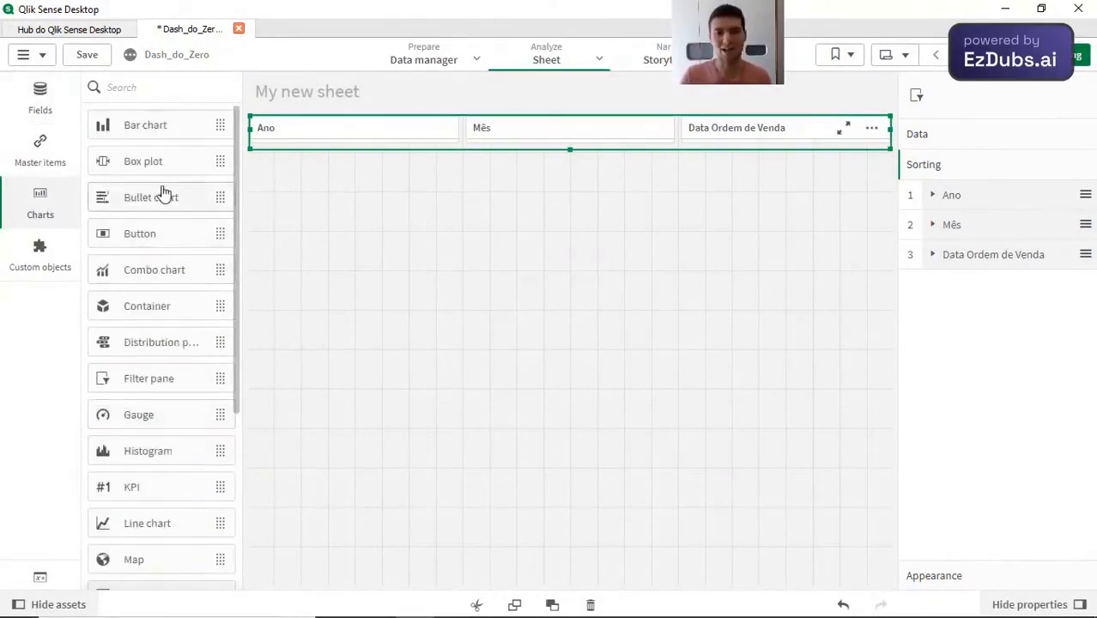
scroll(159, 365, down, 3)
scroll(157, 359, down, 2)
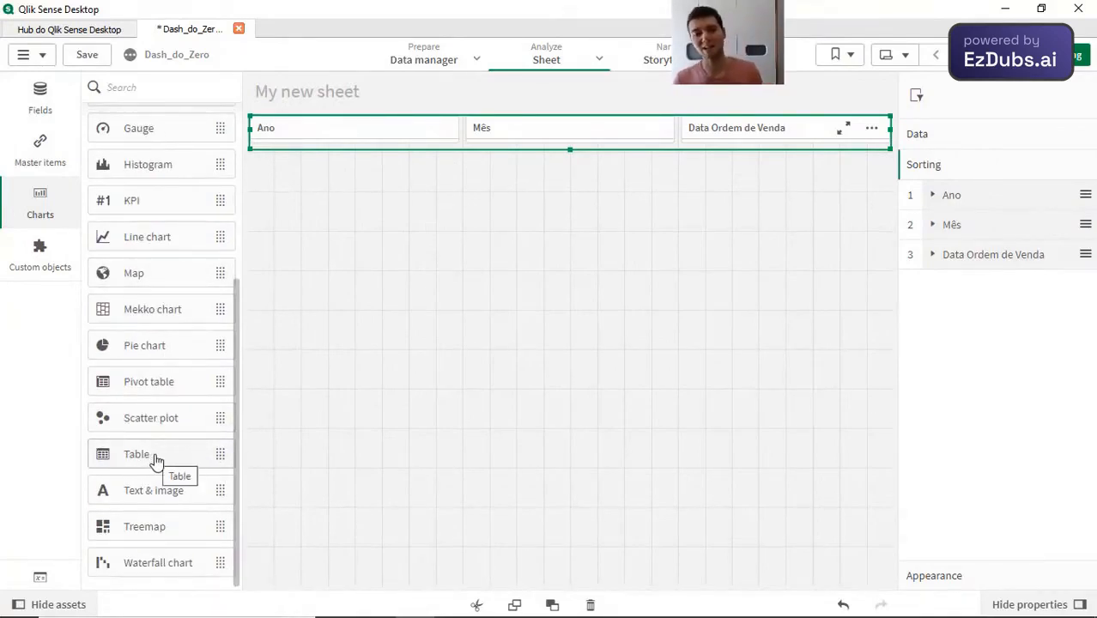
scroll(172, 335, up, 3)
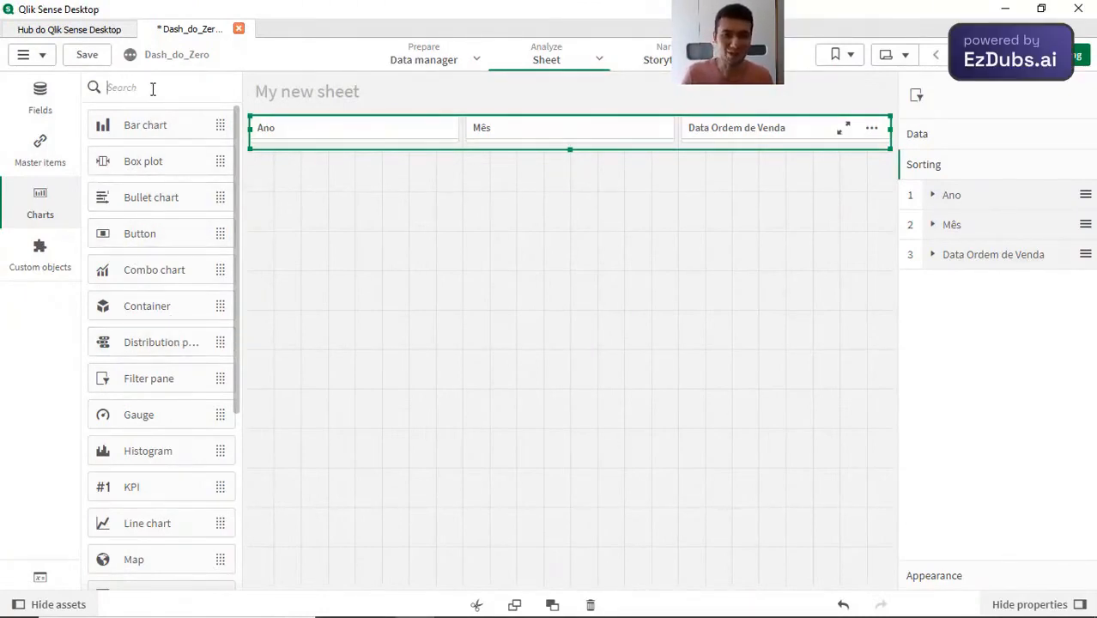
text(kpi)
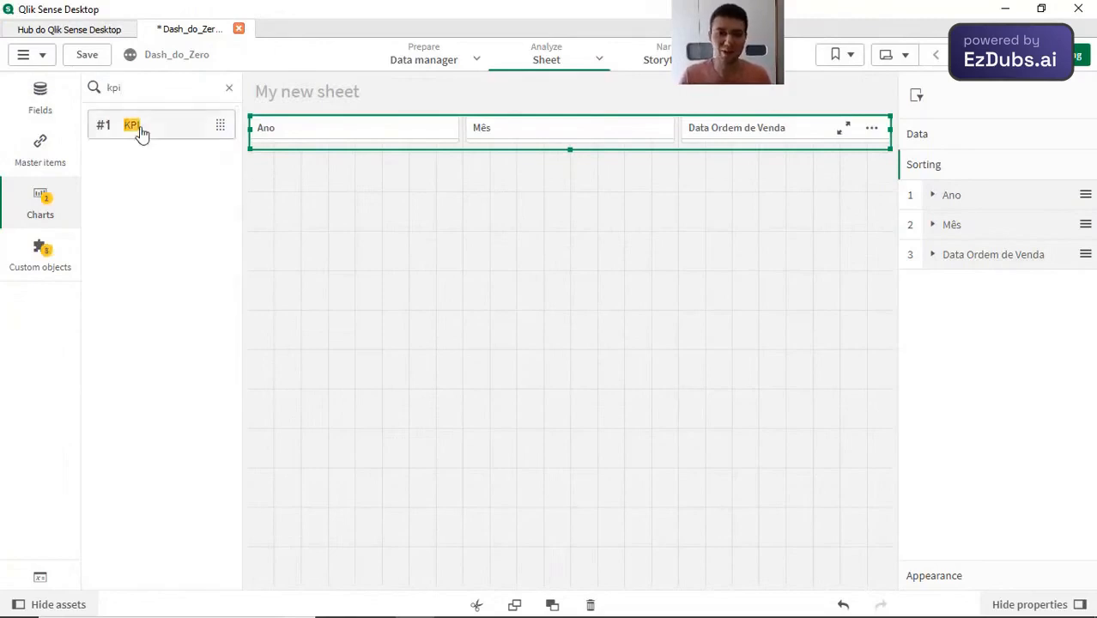
drag(337, 200, 383, 208)
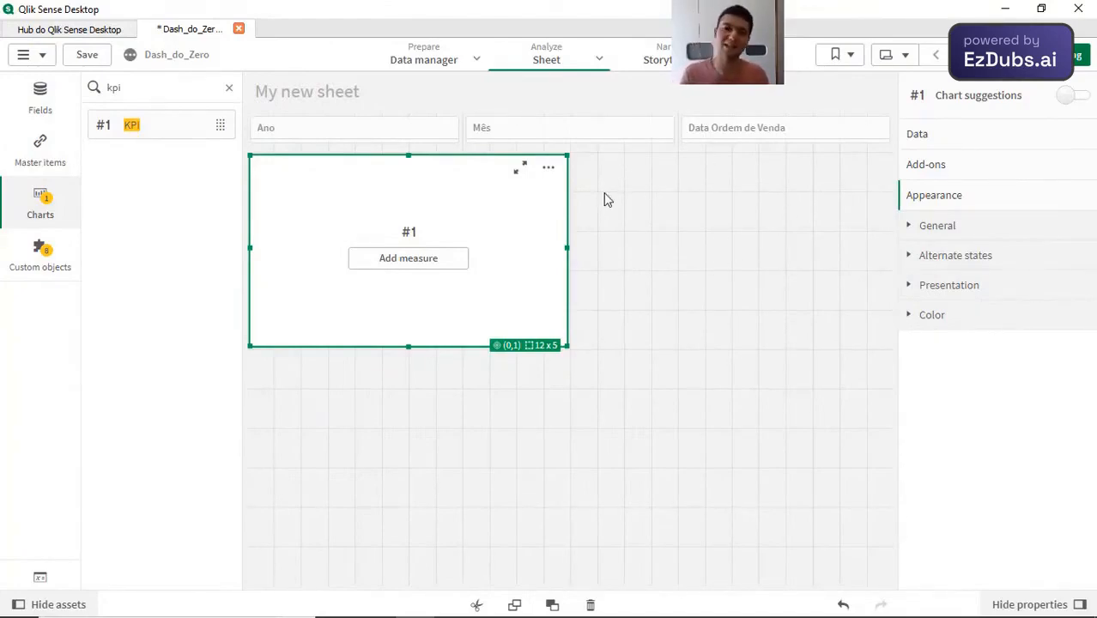
drag(172, 135, 594, 227)
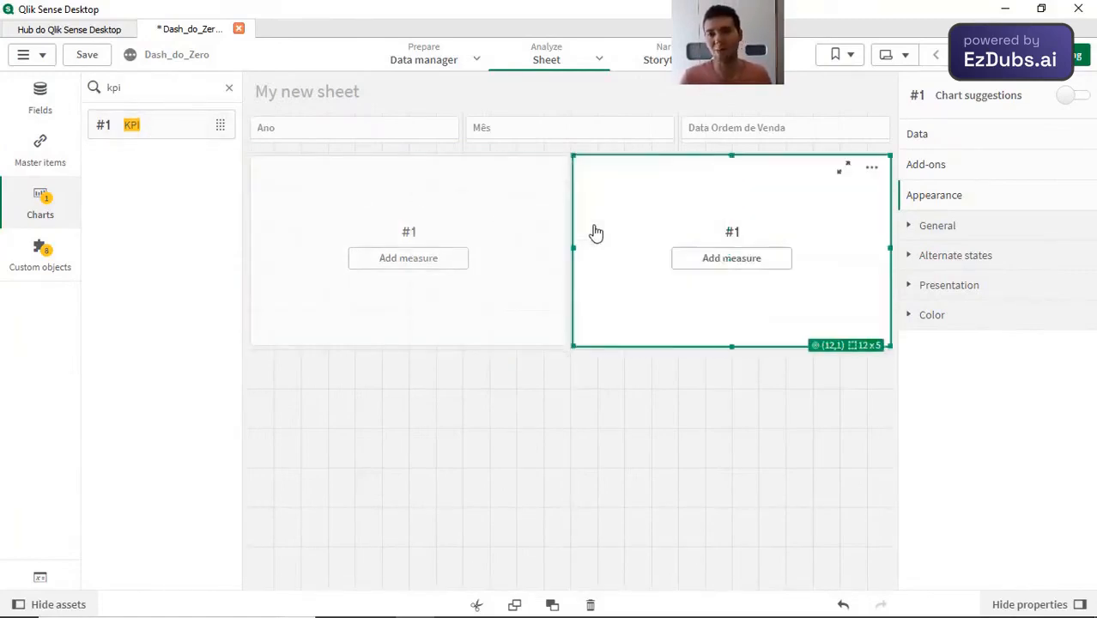
drag(174, 143, 548, 248)
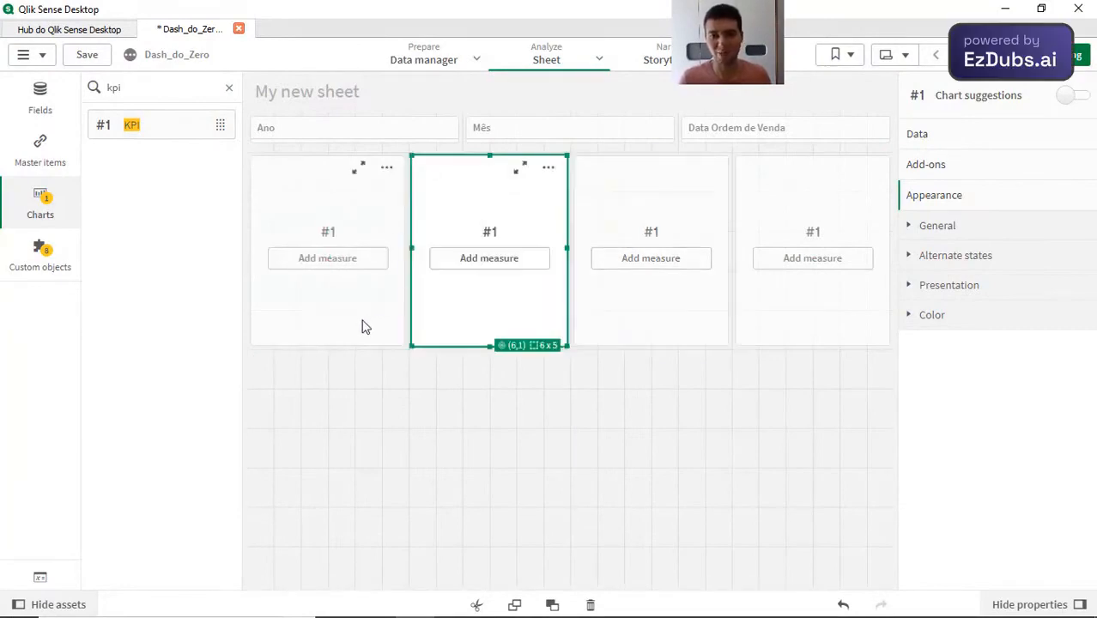
Step: Shorten each of the four KPIs from its lower edge to a size of 6 x 3 grid cells
click(328, 341)
drag(325, 347, 328, 282)
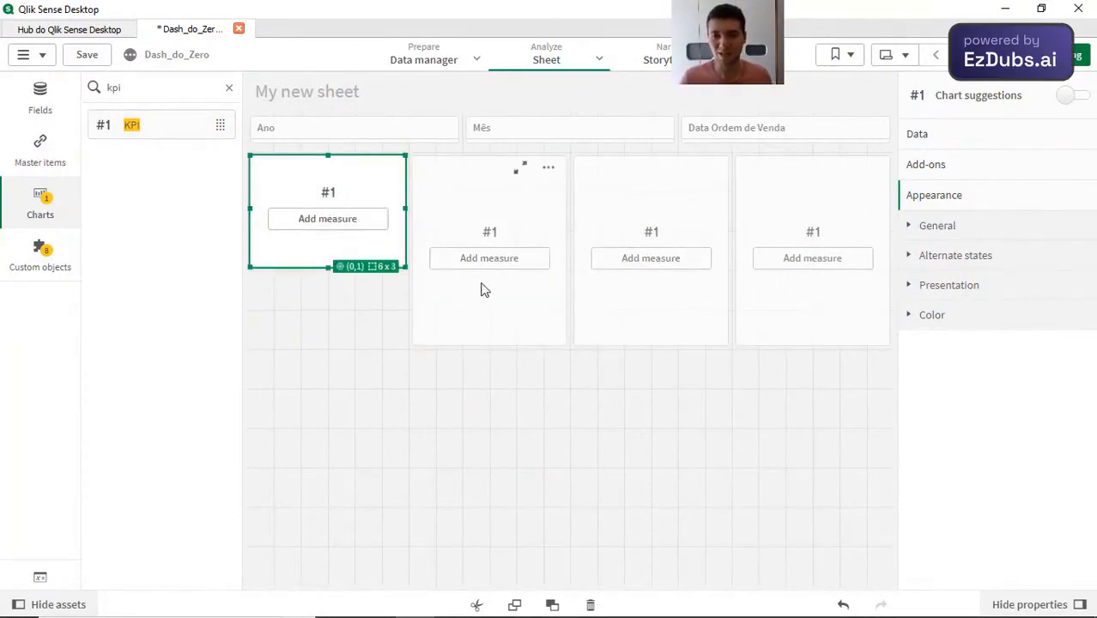
click(493, 342)
drag(492, 345, 554, 297)
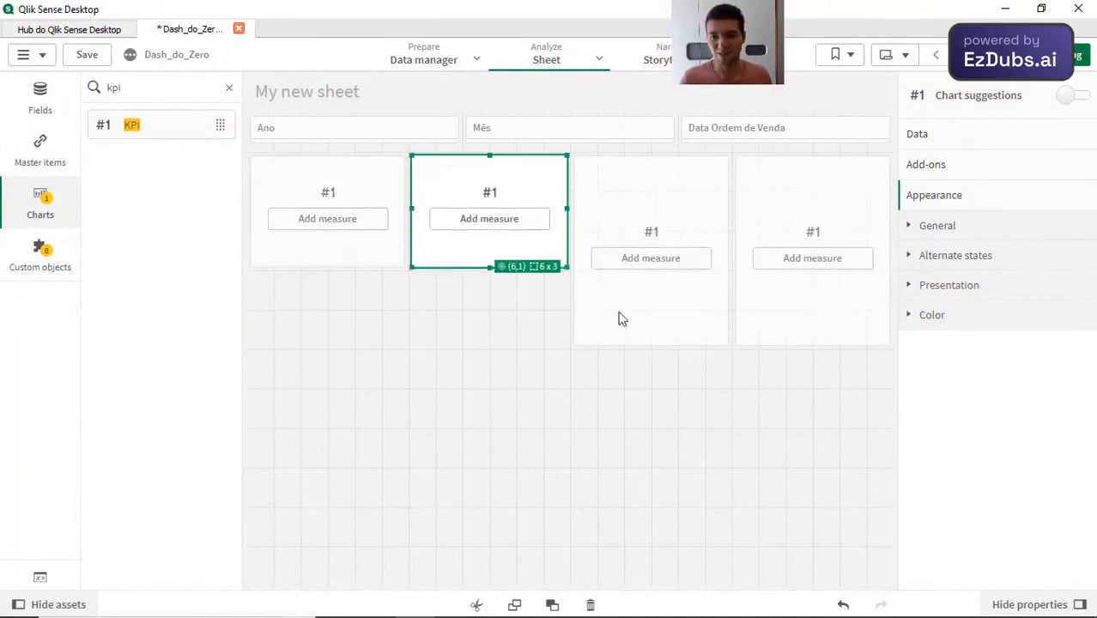
click(653, 344)
drag(647, 344, 653, 273)
click(801, 304)
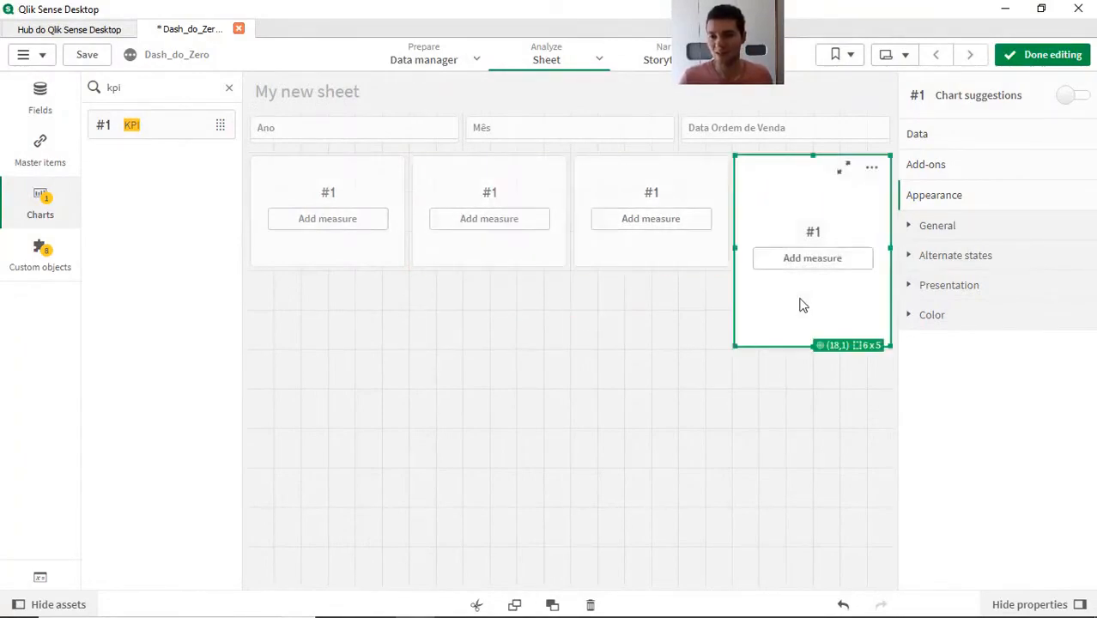
drag(812, 348, 796, 281)
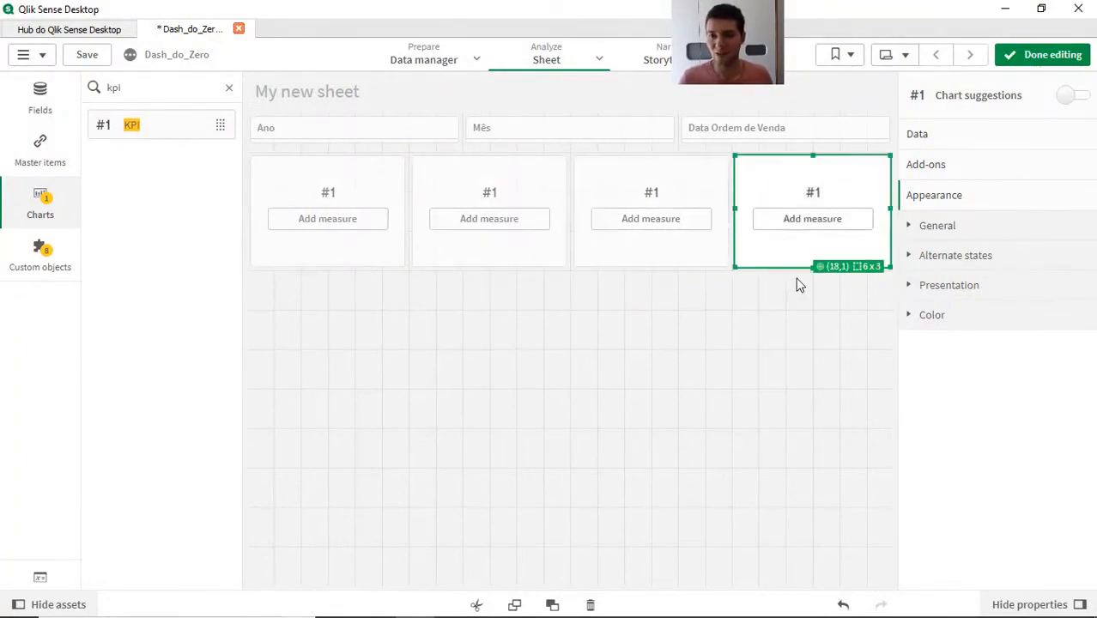
Step: Add the Receitas field to the first KPI as a measure aggregated with Sum
click(336, 262)
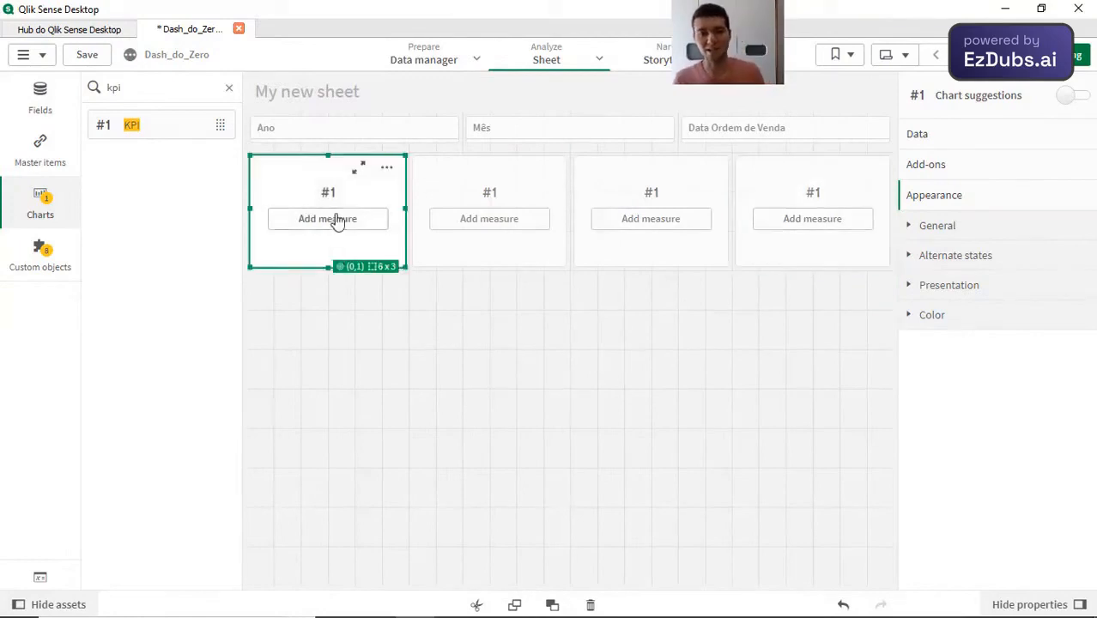
click(26, 103)
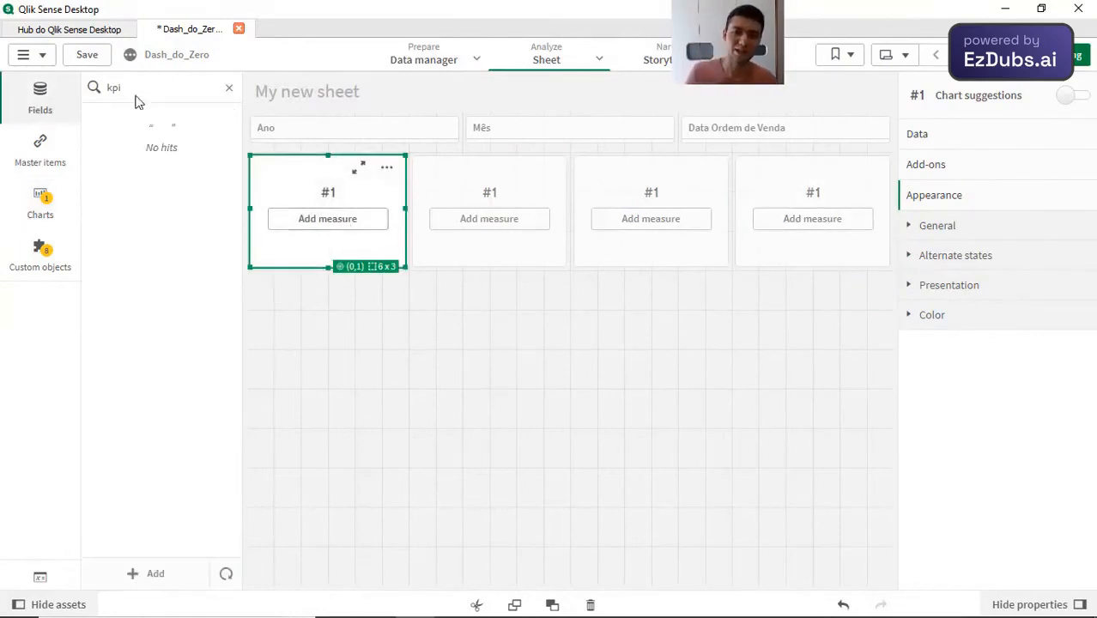
click(229, 88)
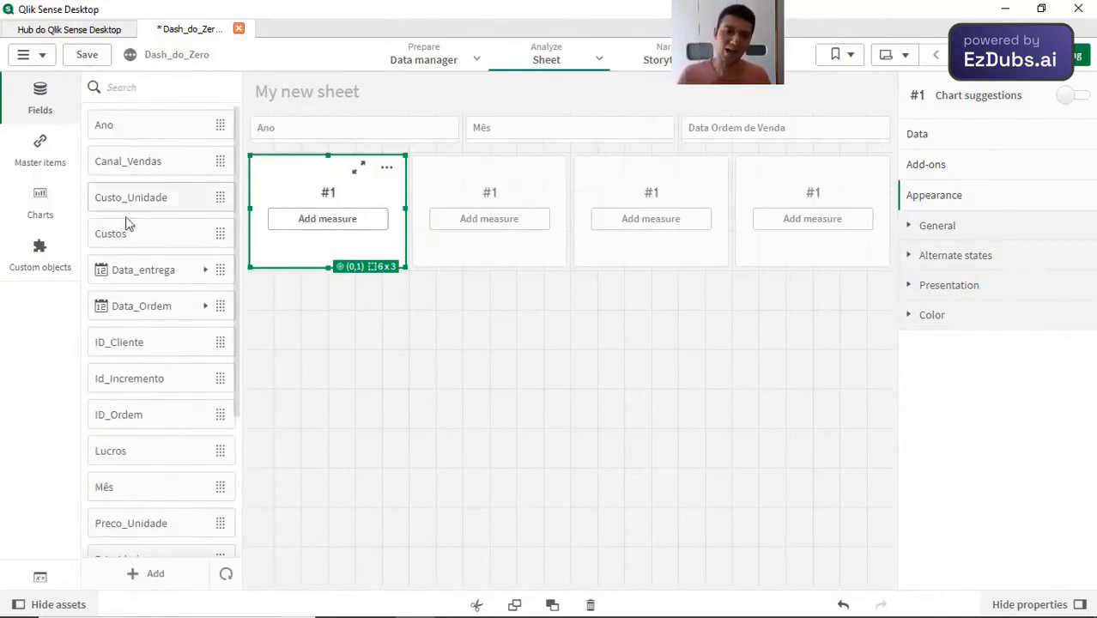
scroll(153, 393, down, 3)
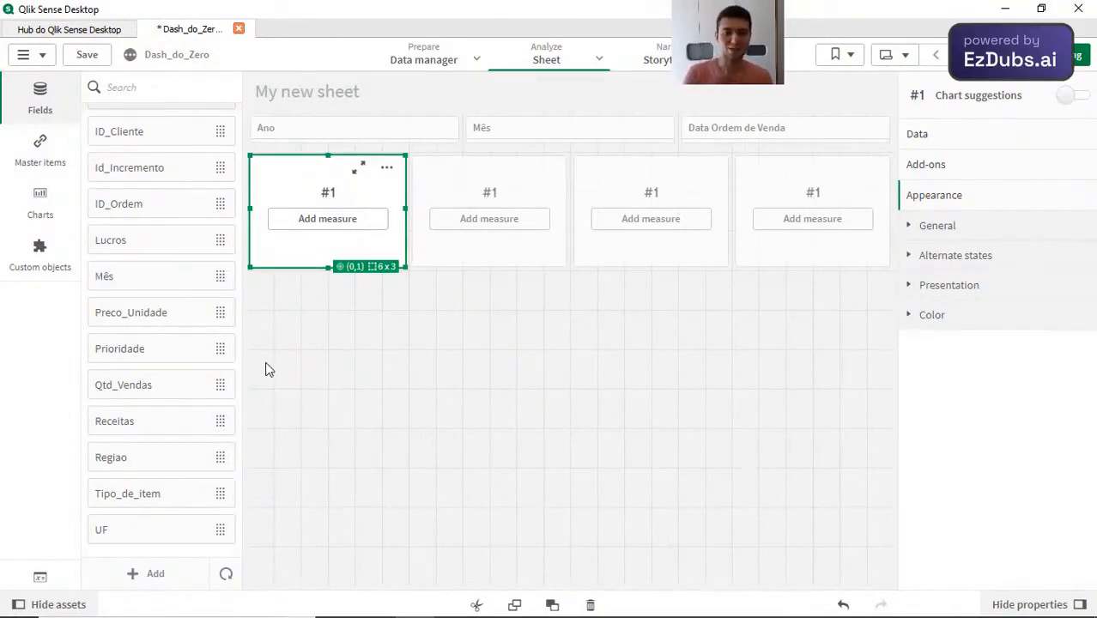
scroll(165, 416, up, 1)
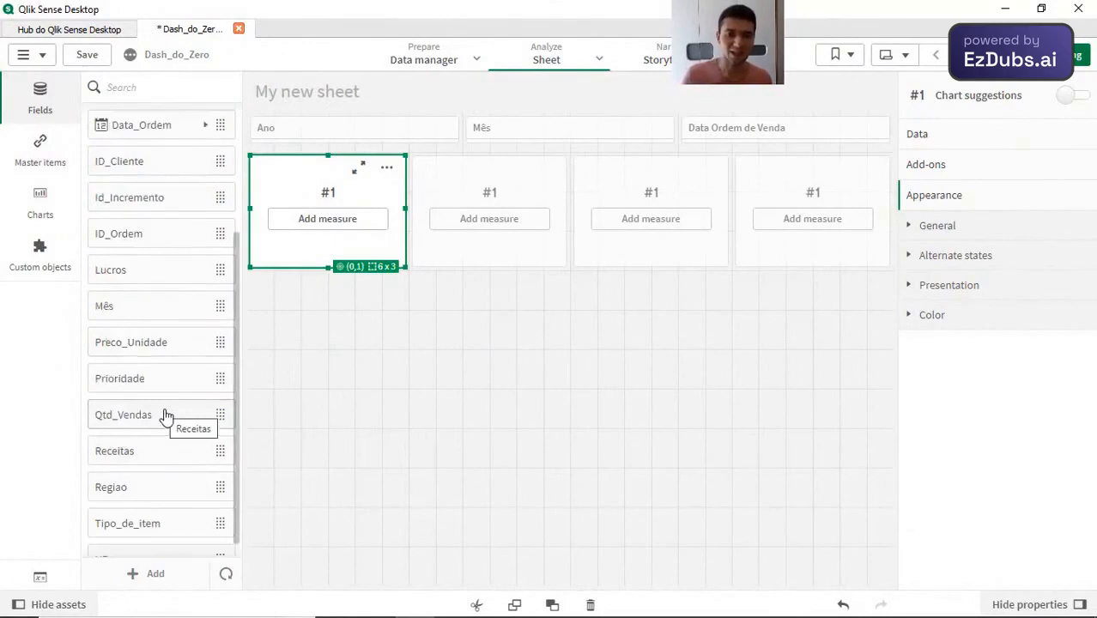
scroll(166, 416, up, 3)
scroll(165, 416, down, 3)
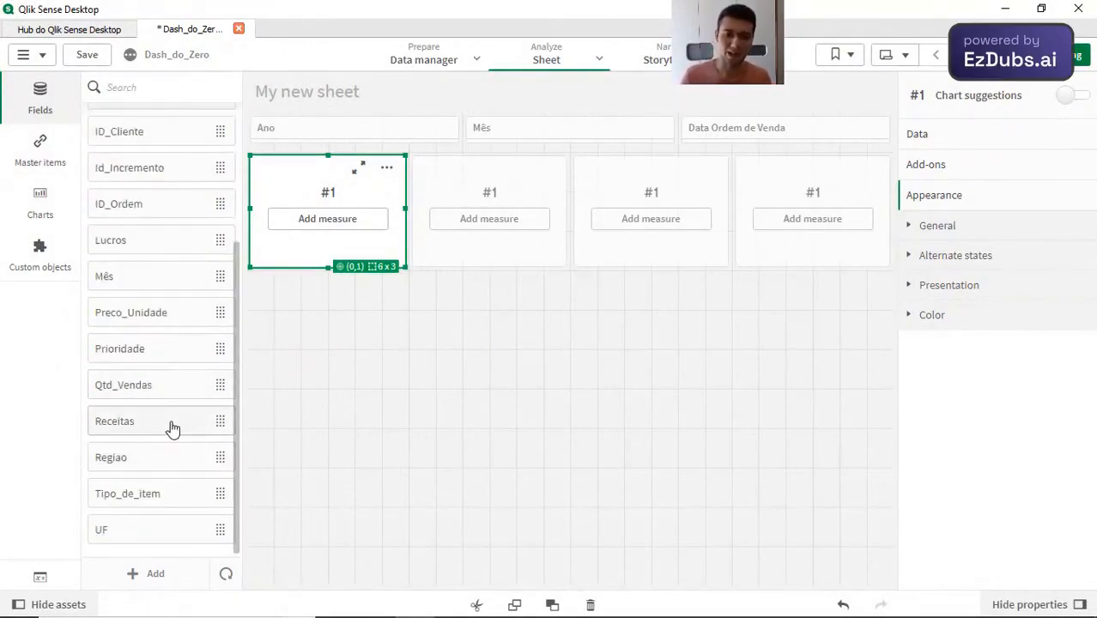
drag(175, 423, 328, 210)
click(313, 202)
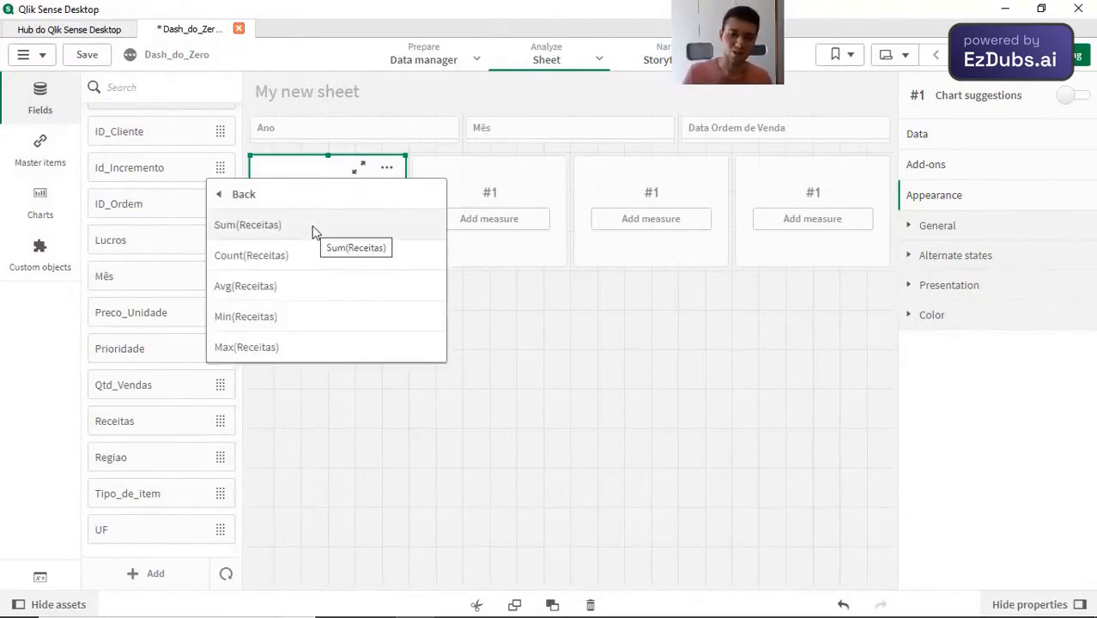
click(313, 227)
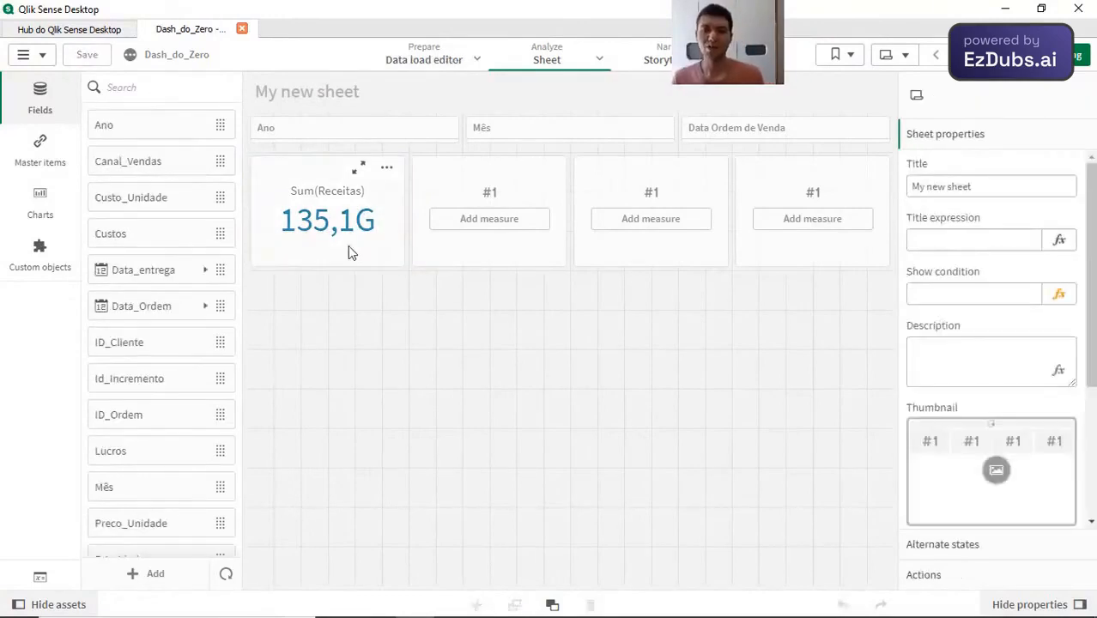
Step: Try the Number and Money formats on the first KPI's Receitas measure
click(351, 251)
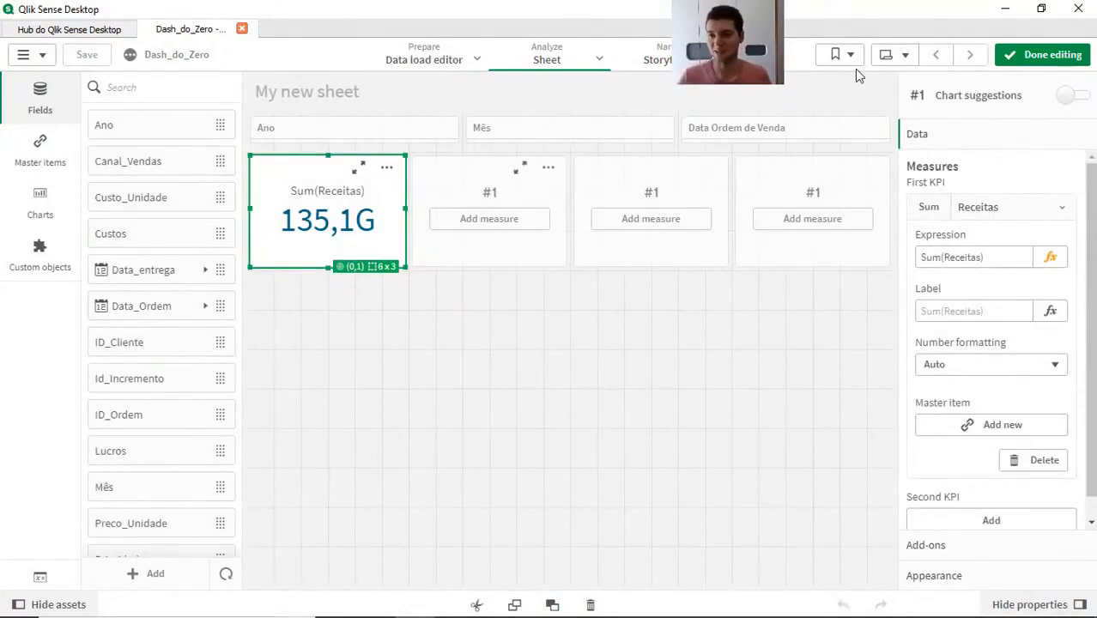
click(975, 365)
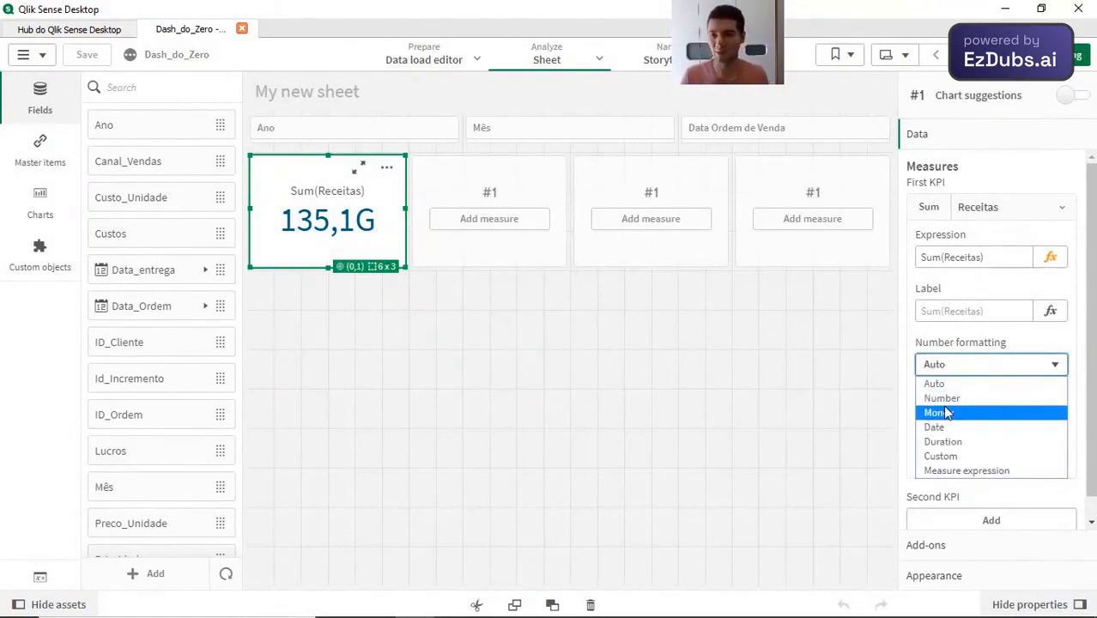
click(977, 400)
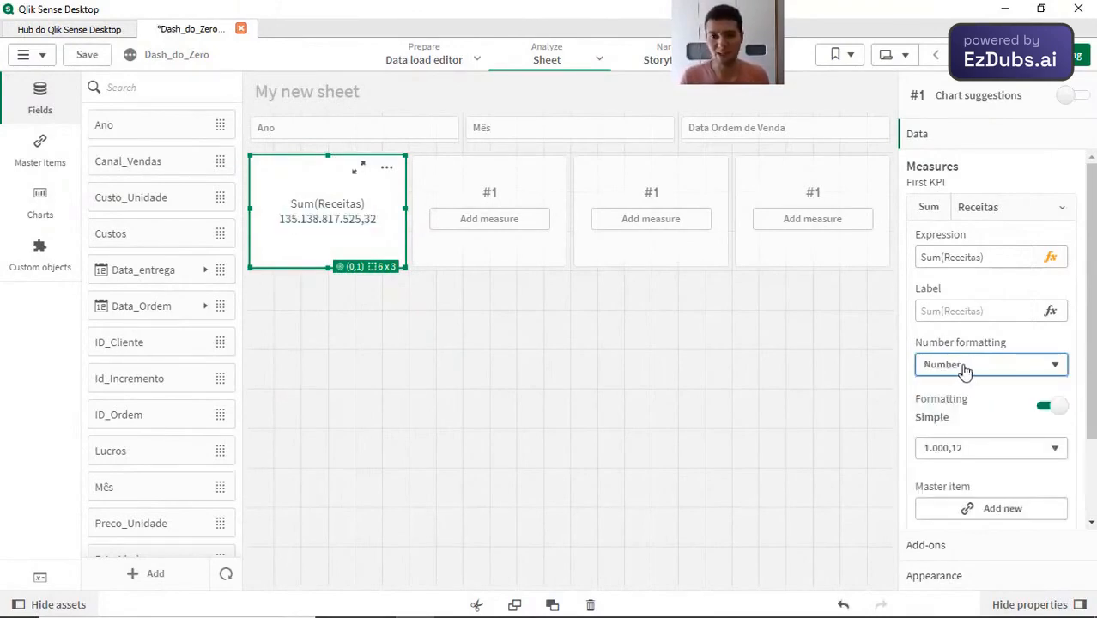
click(933, 369)
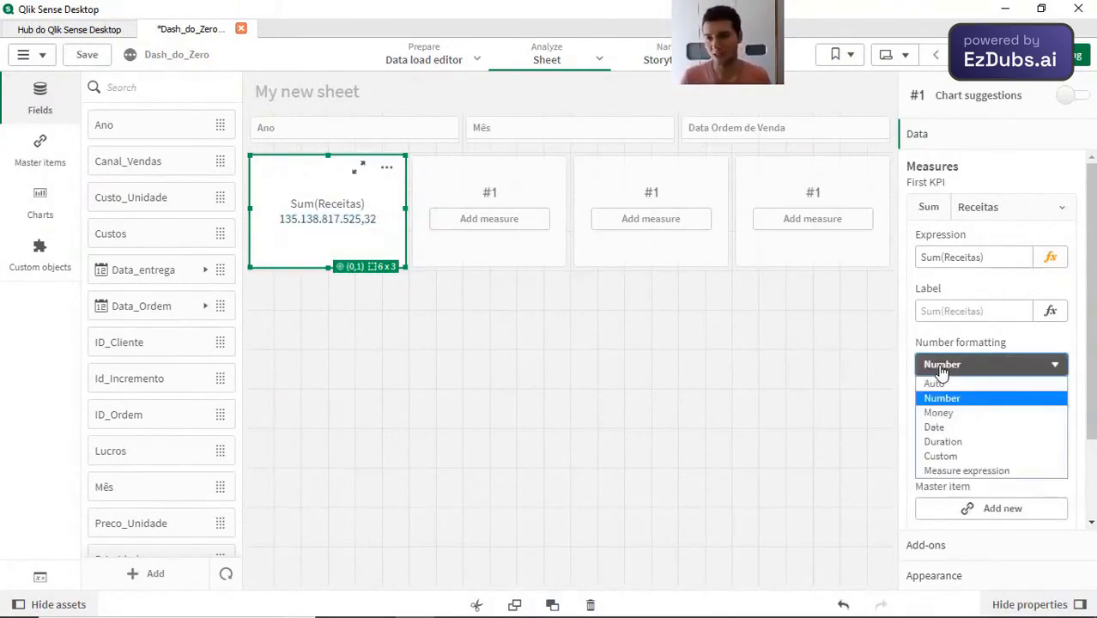
click(939, 413)
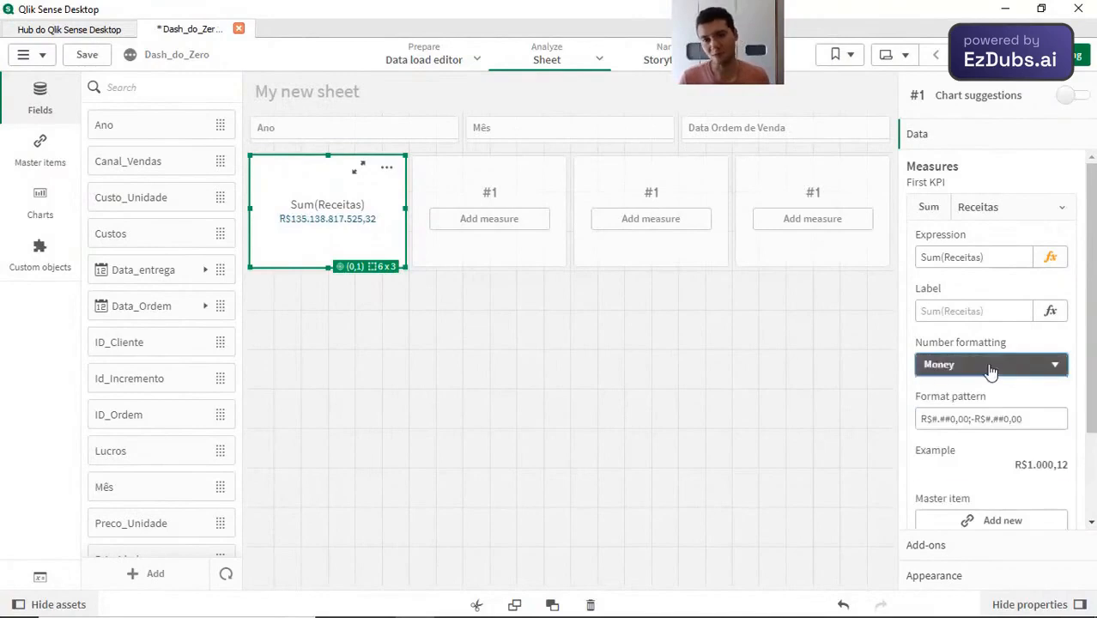
Step: Try the Number format with the 1.000 pattern on the Receitas measure, and return its number formatting to Auto
click(989, 368)
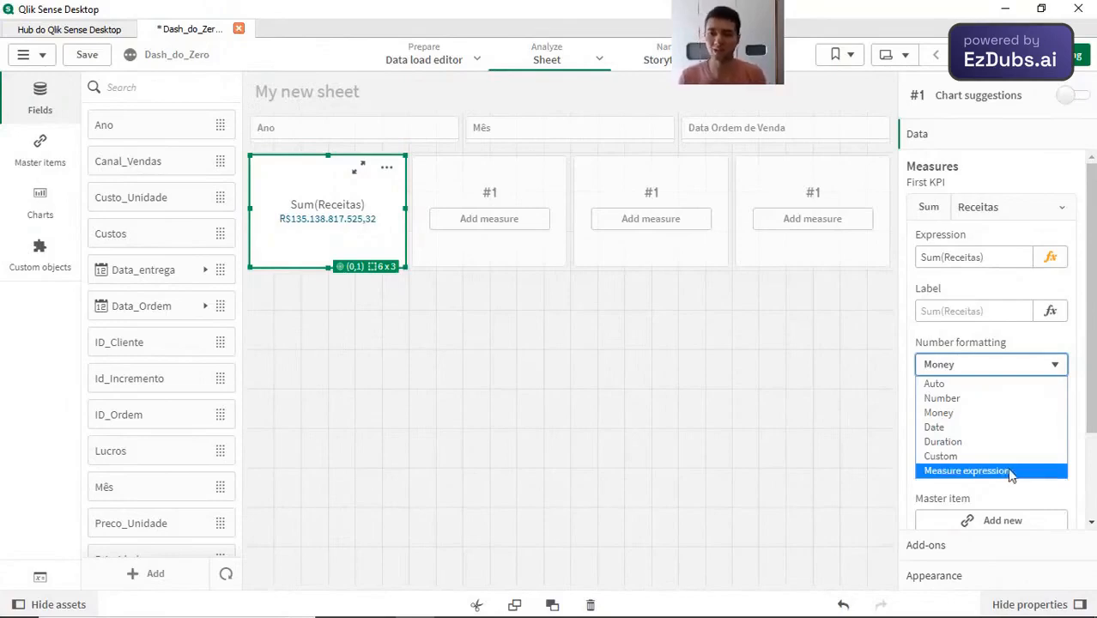
click(974, 400)
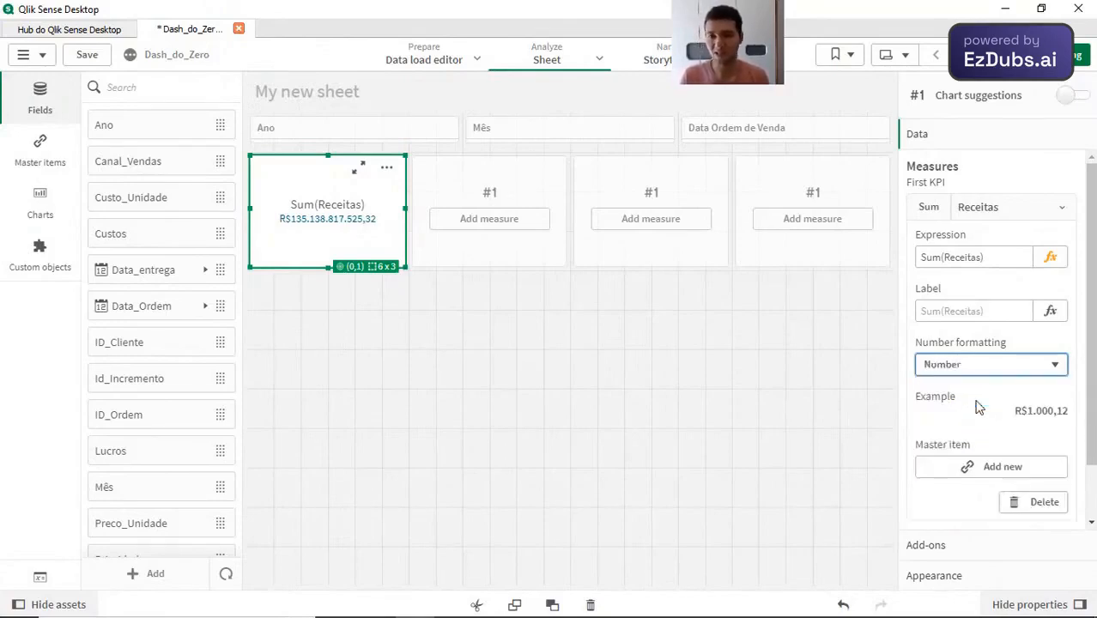
click(973, 452)
click(987, 464)
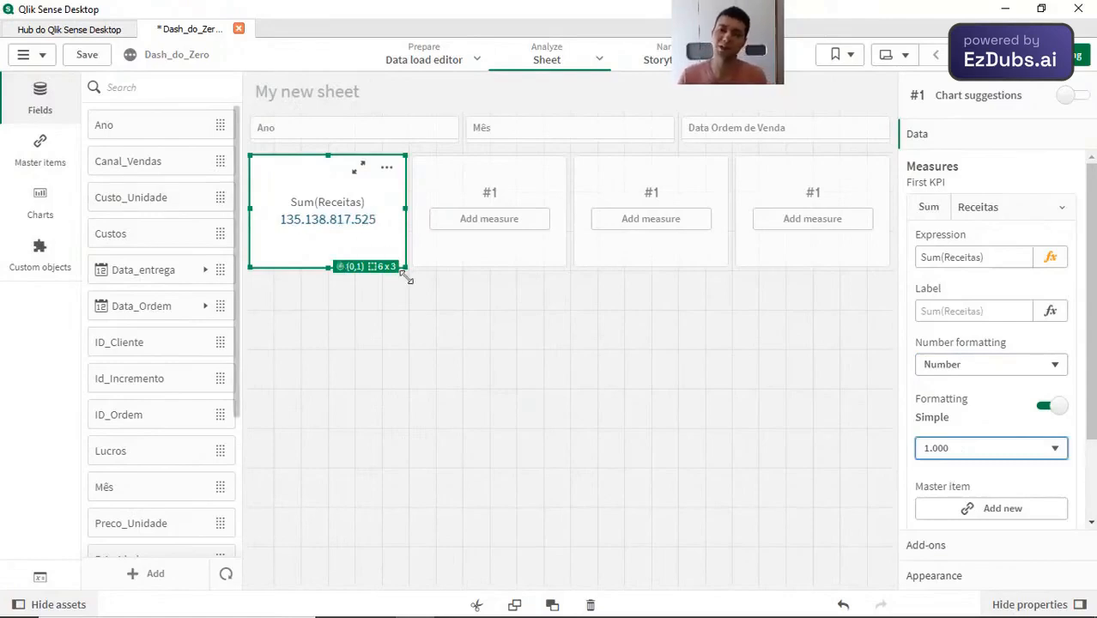
click(942, 365)
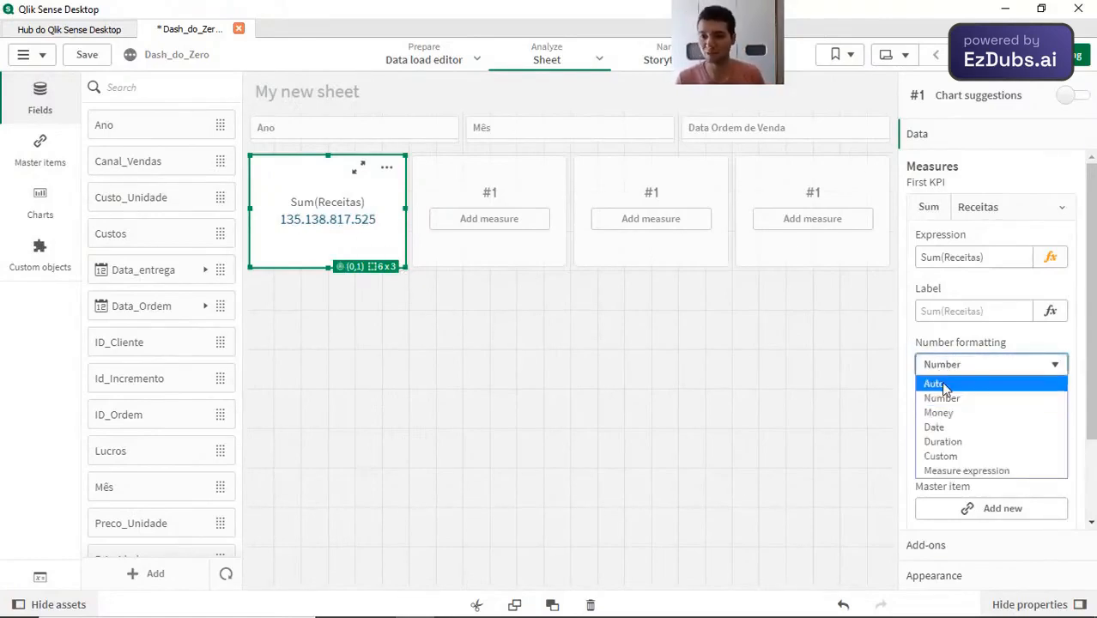
click(944, 387)
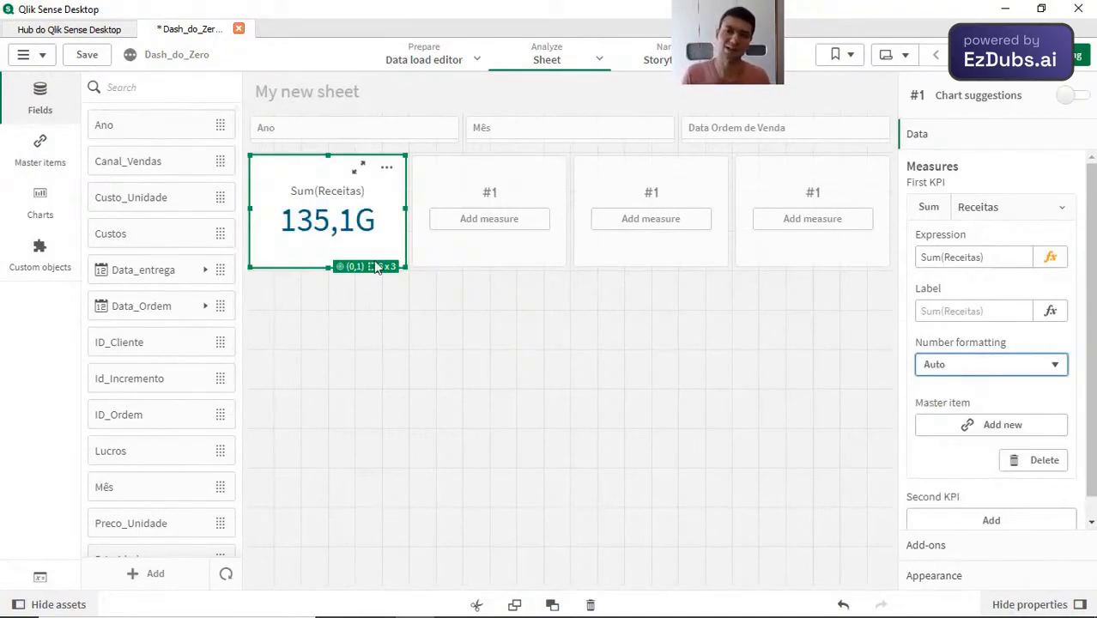
Step: Label the first KPI's measure Receita
click(951, 310)
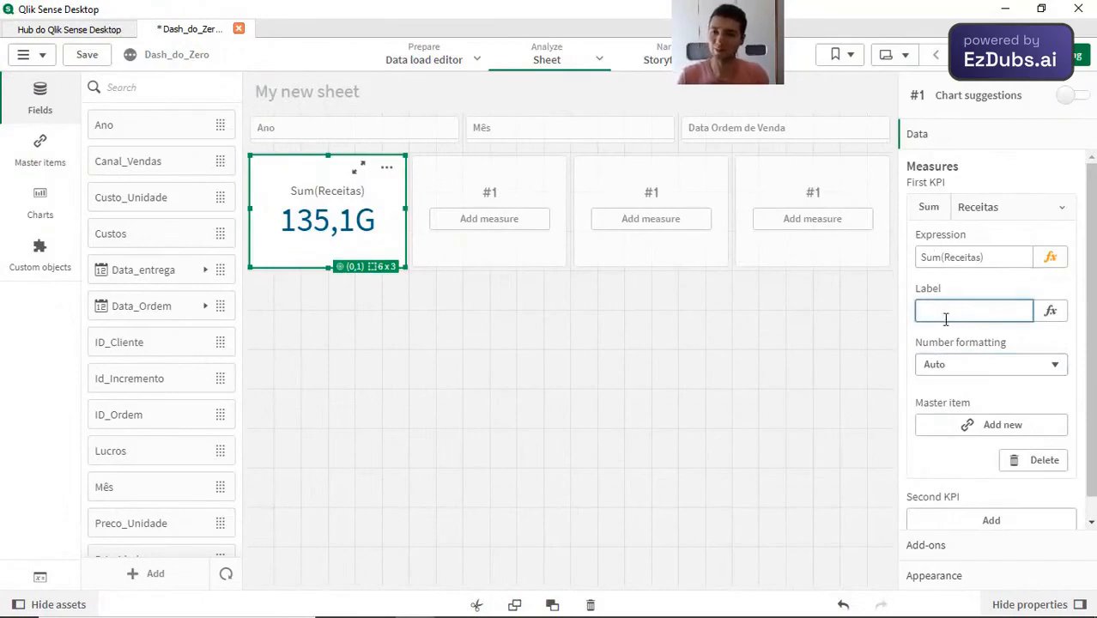
text(Recei)
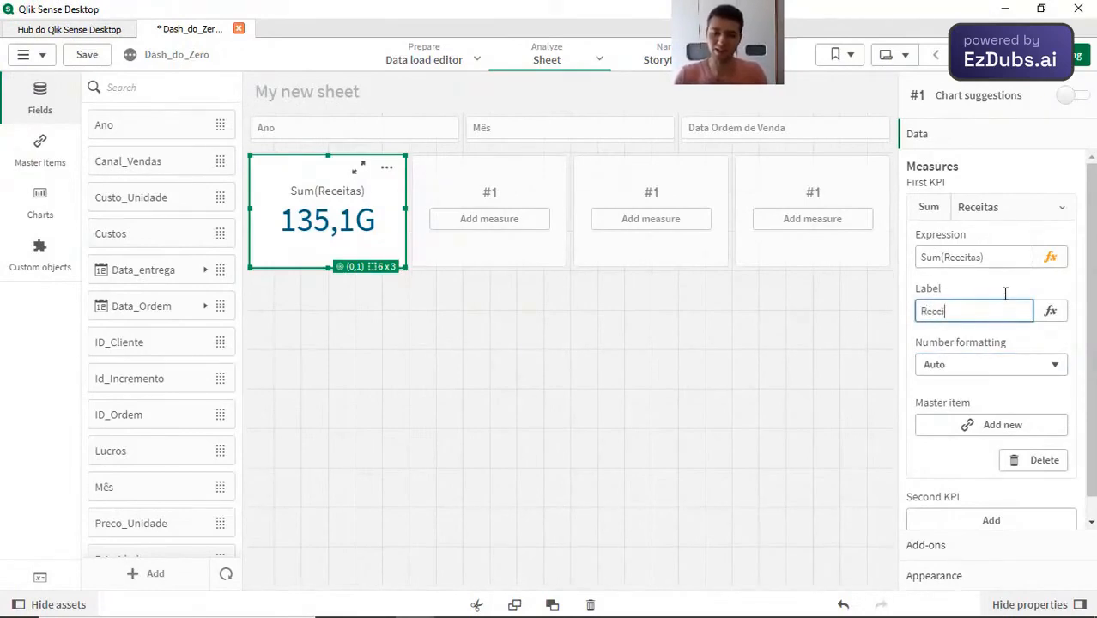
text(ta)
key(Return)
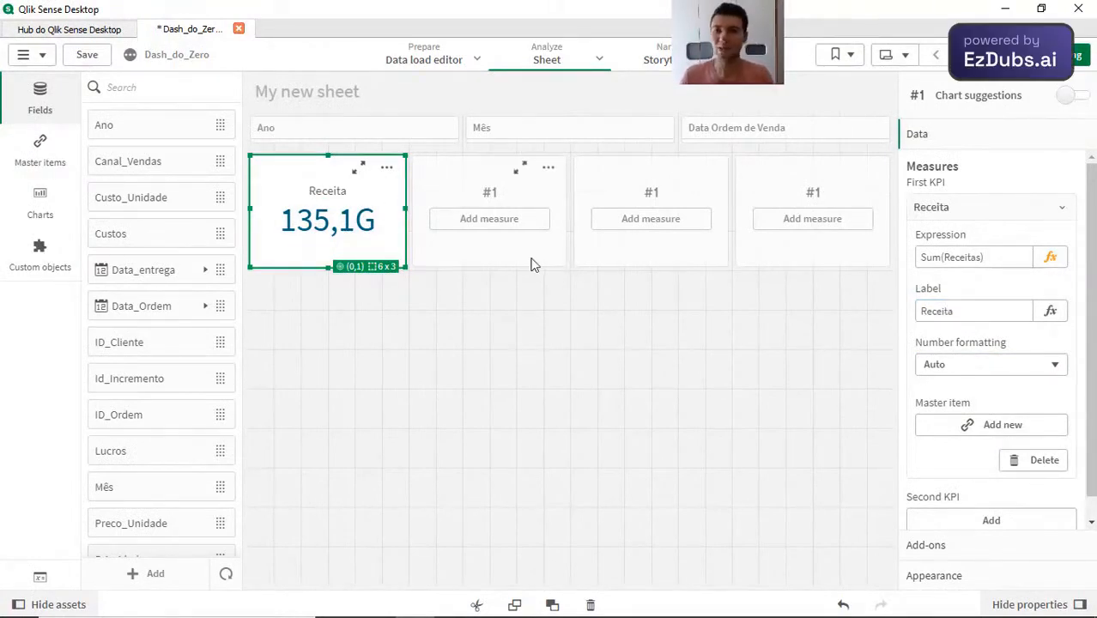
Step: Copy the Receita KPI and paste it over the second KPI in the row
click(532, 264)
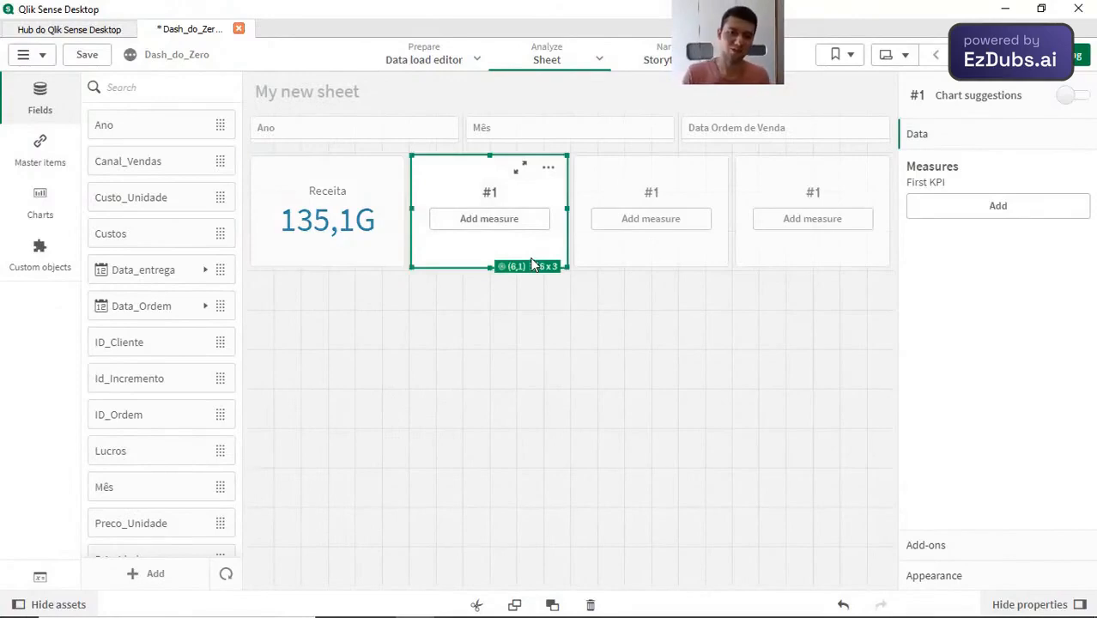
click(352, 267)
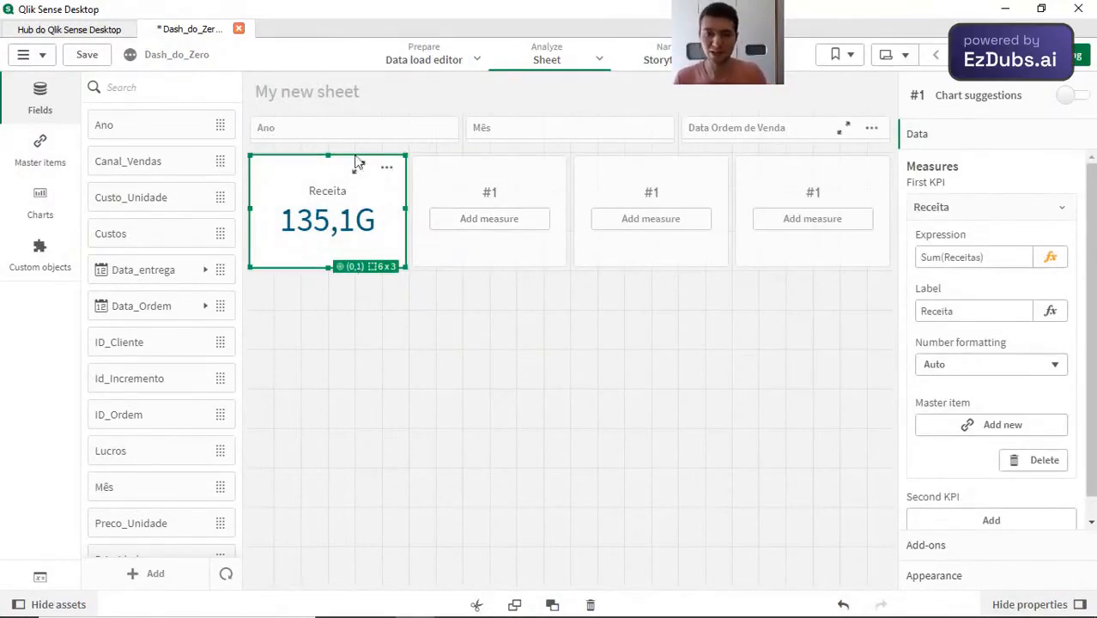
click(477, 299)
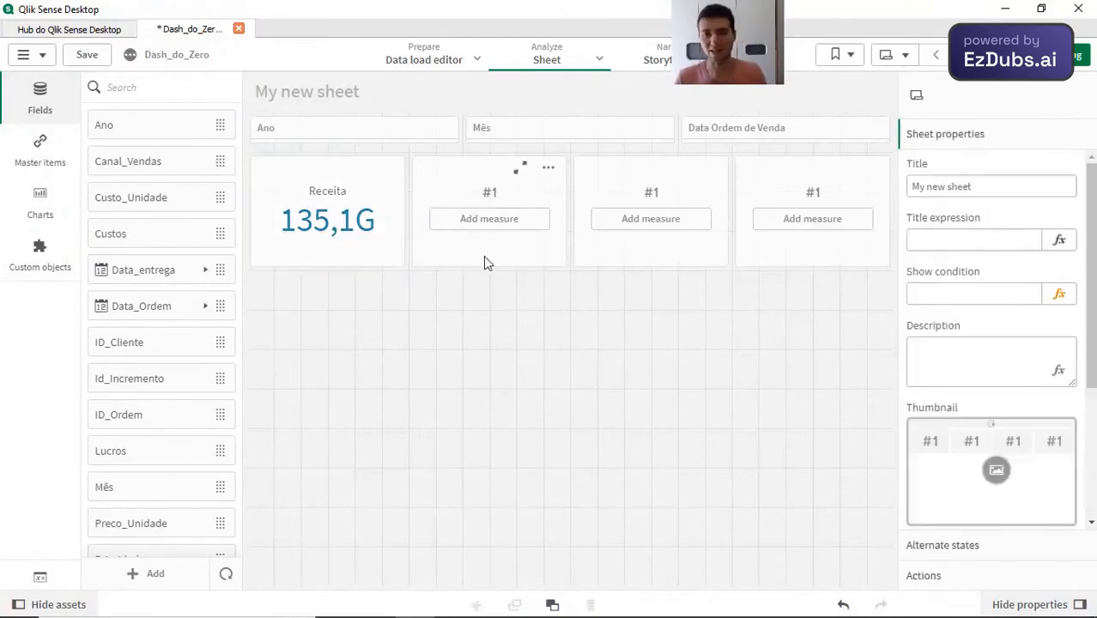
click(534, 257)
key(ctrl+v)
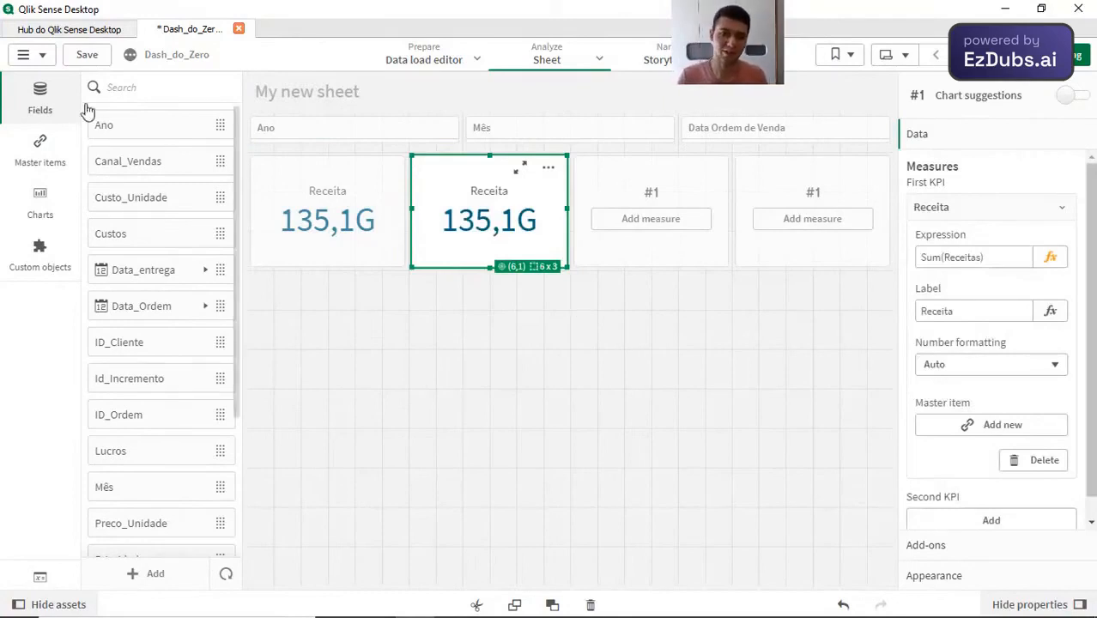
Step: Add the Qtd_Vendas field to the second KPI as a measure aggregated with Sum
scroll(140, 411, down, 3)
scroll(140, 411, down, 3)
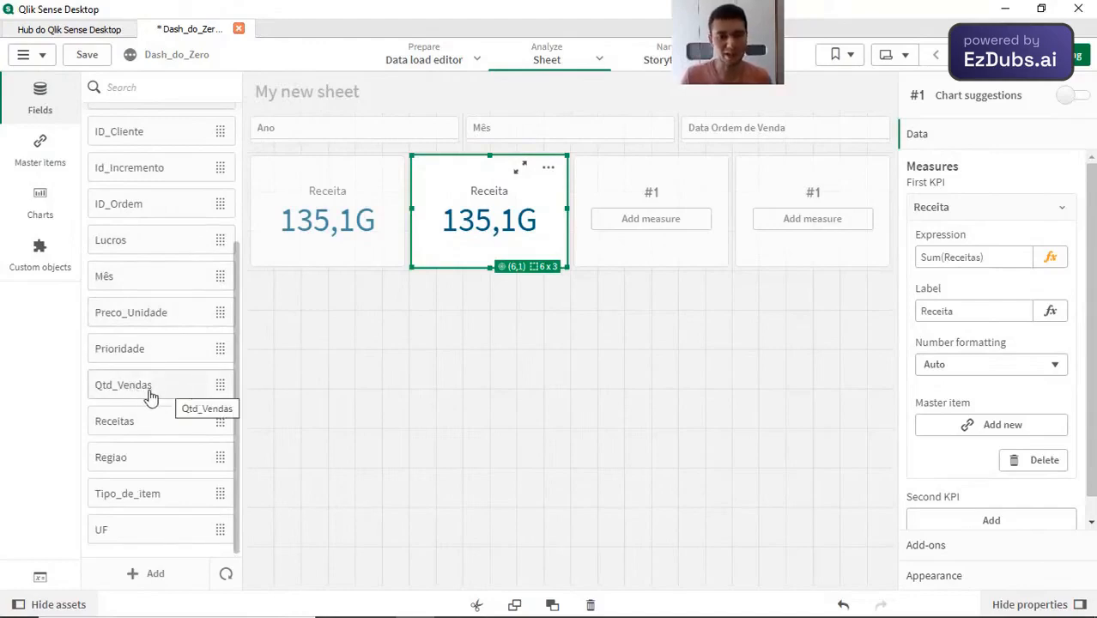
drag(157, 390, 494, 227)
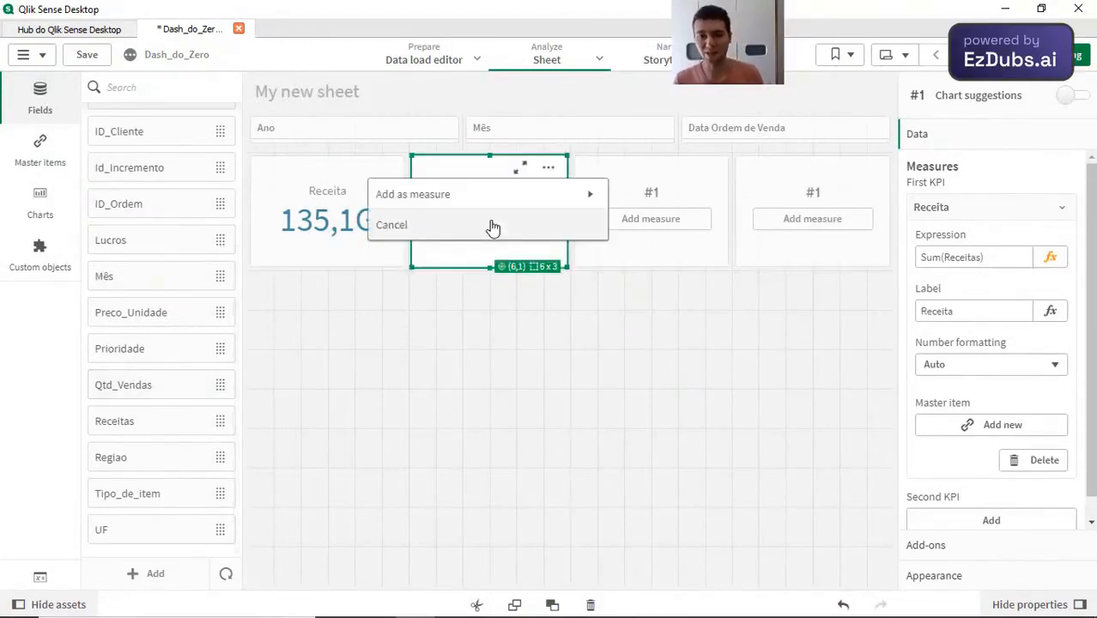
click(453, 195)
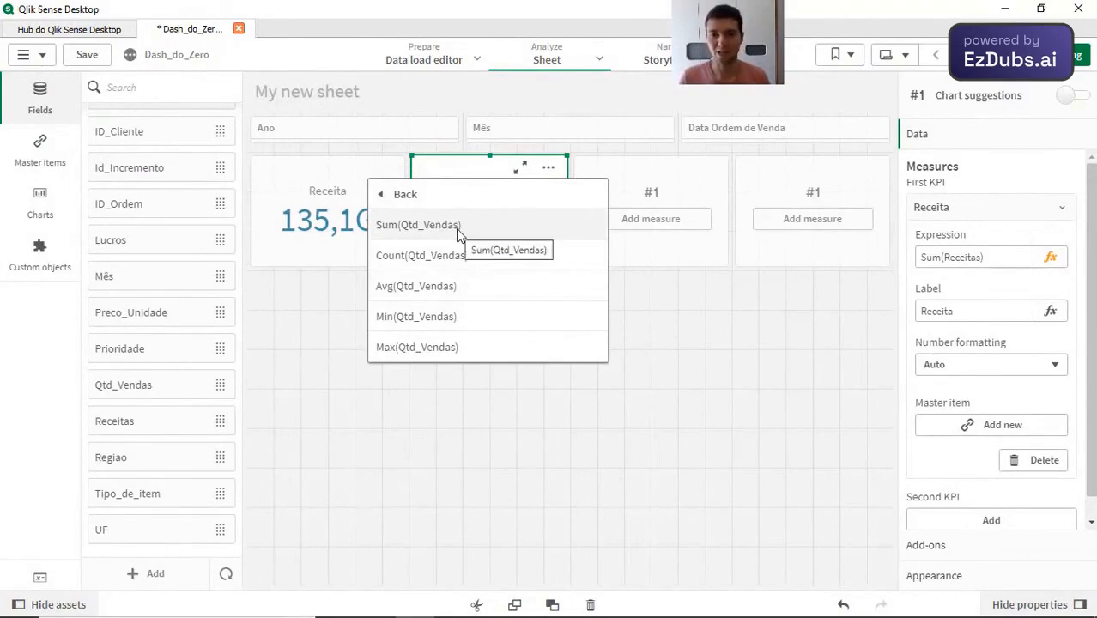
click(458, 228)
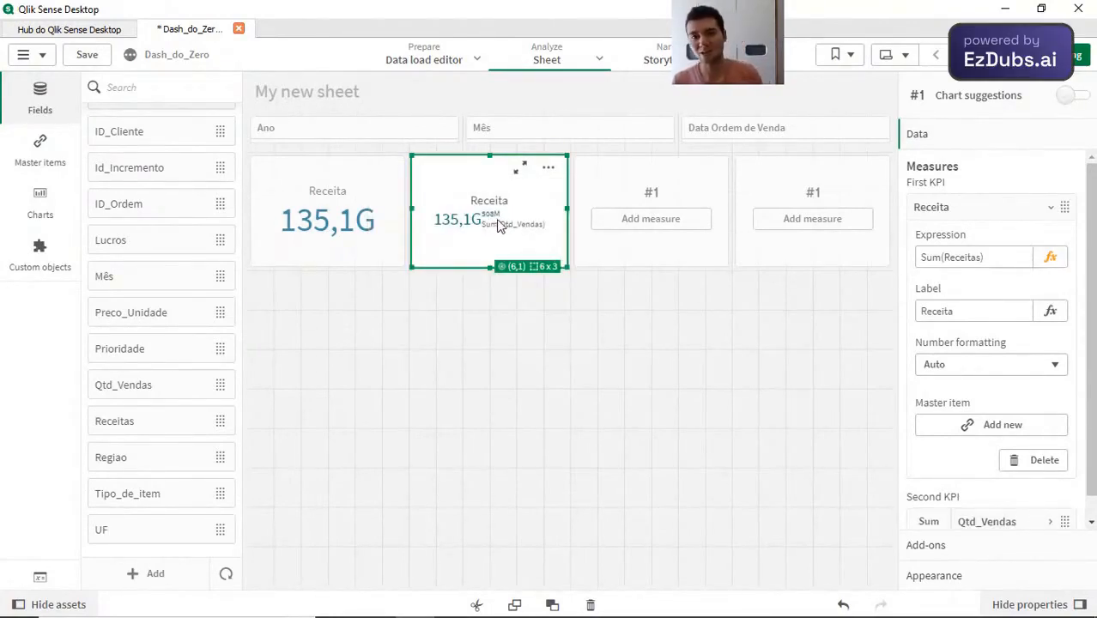
Step: Remove the Receita measure from the second KPI so that only Sum(Qtd_Vendas) is left
click(966, 216)
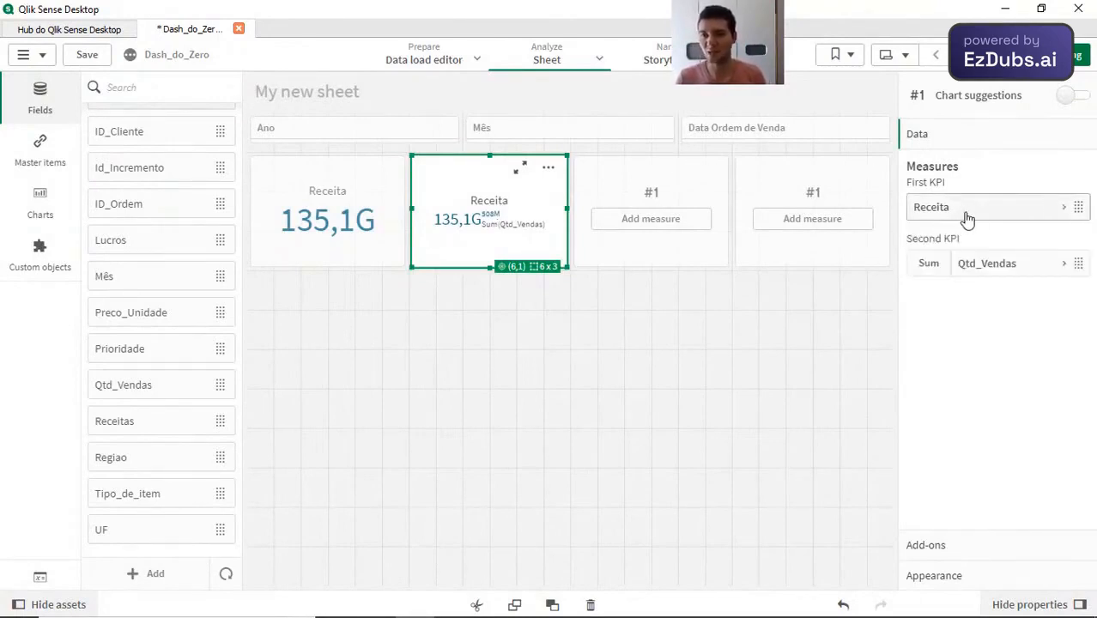
right_click(966, 216)
click(929, 202)
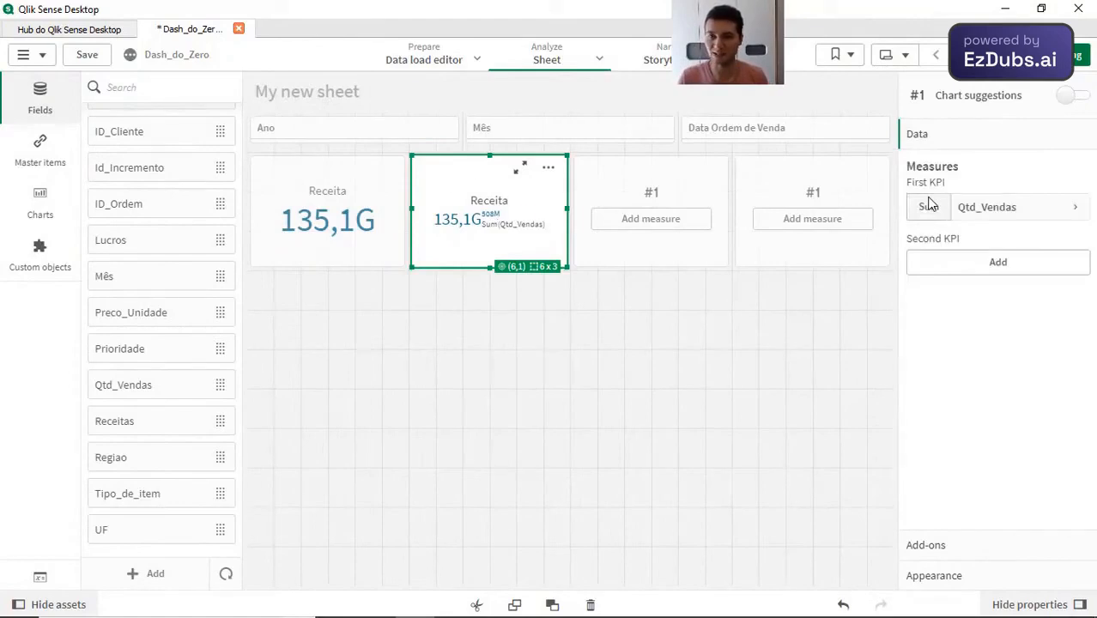
Step: Label the second KPI's Qtd_Vendas measure Quantidade de Vendas
click(1003, 211)
click(959, 313)
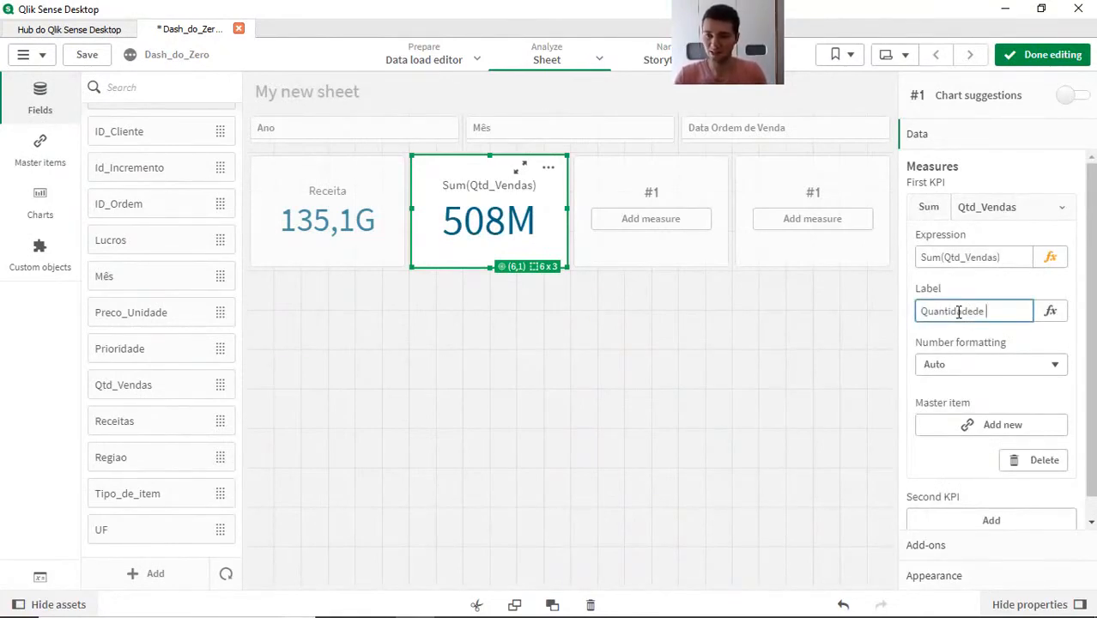
text(Quantidade)
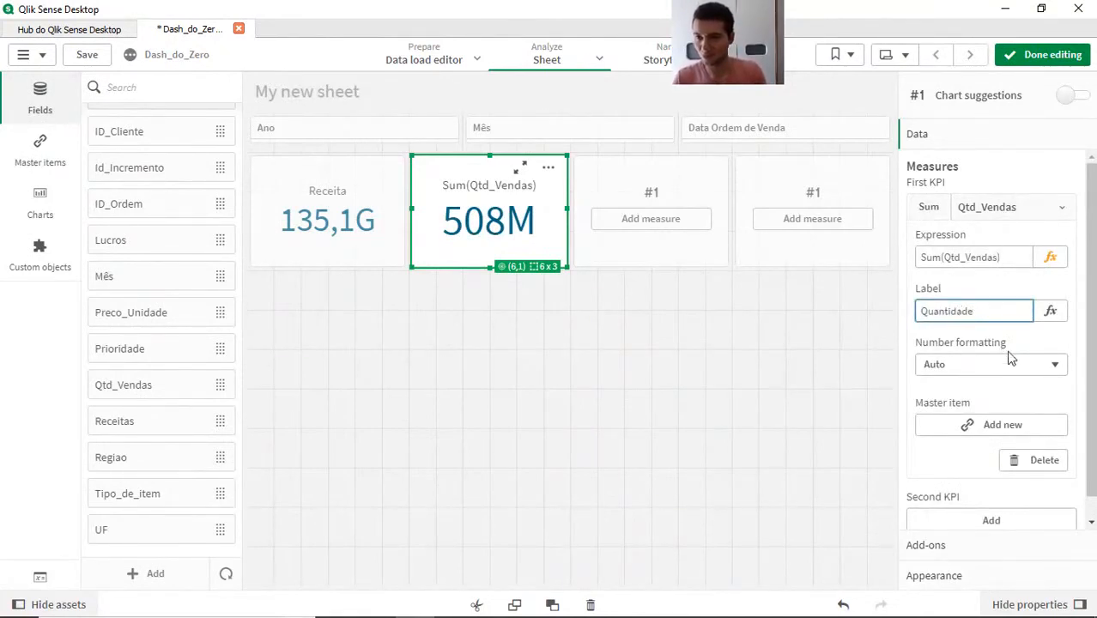
text( de Vendas)
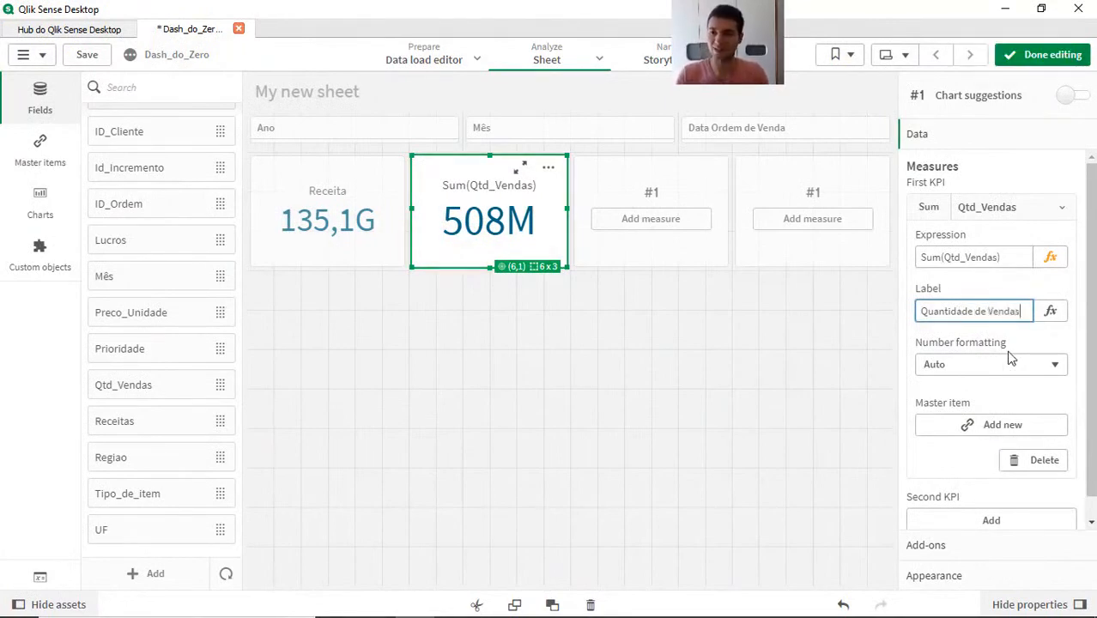
key(Return)
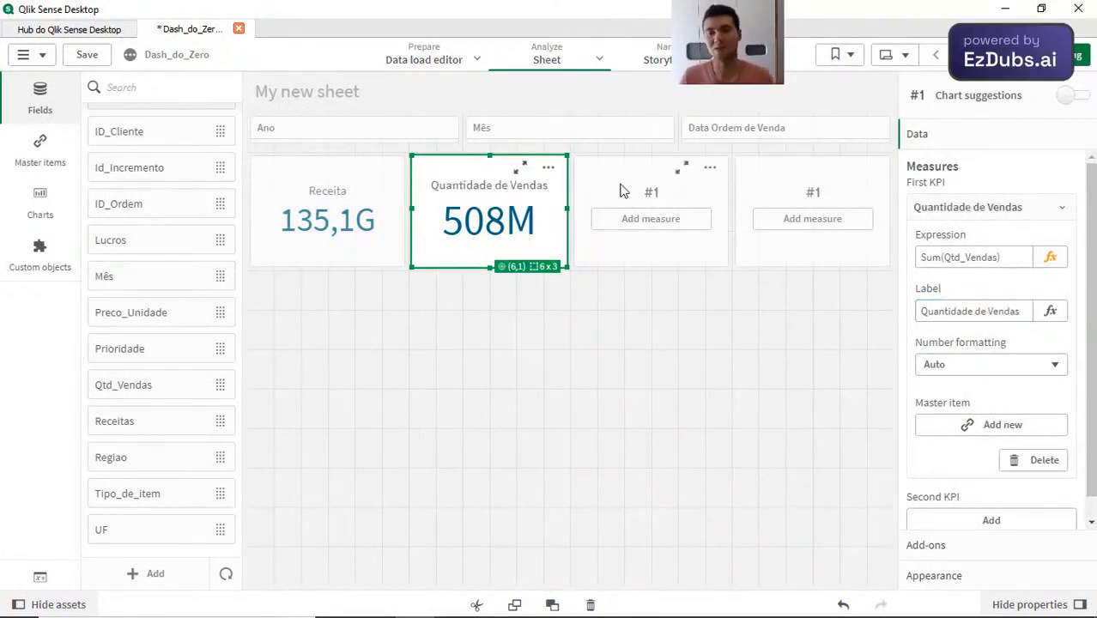
Step: Copy the Receita KPI and paste it over the empty third KPI in the row
click(623, 191)
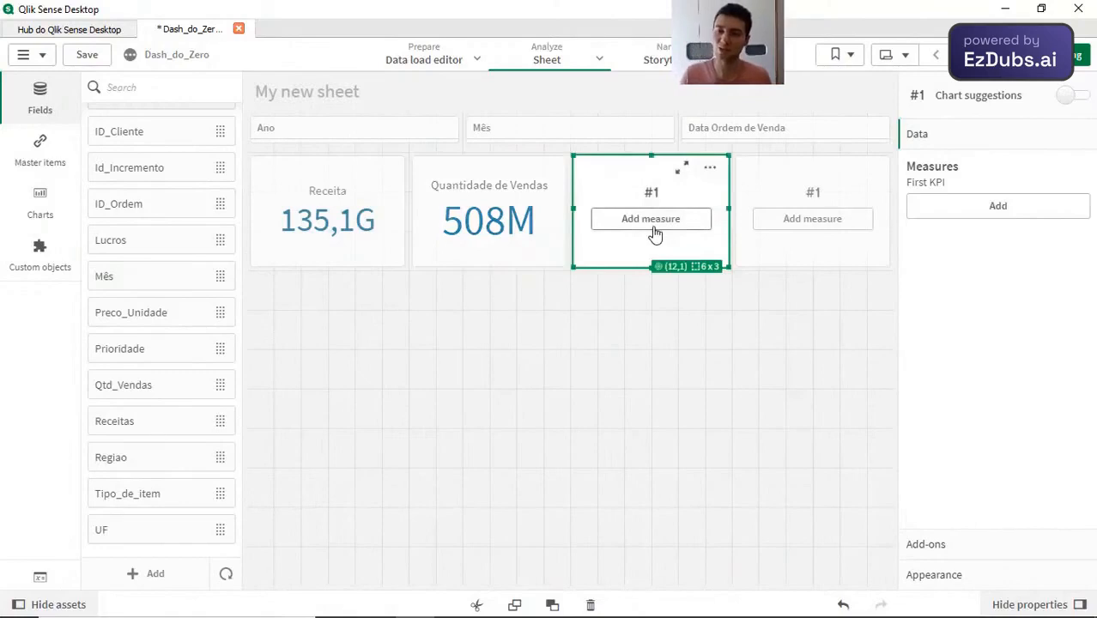
click(354, 237)
click(350, 237)
click(631, 196)
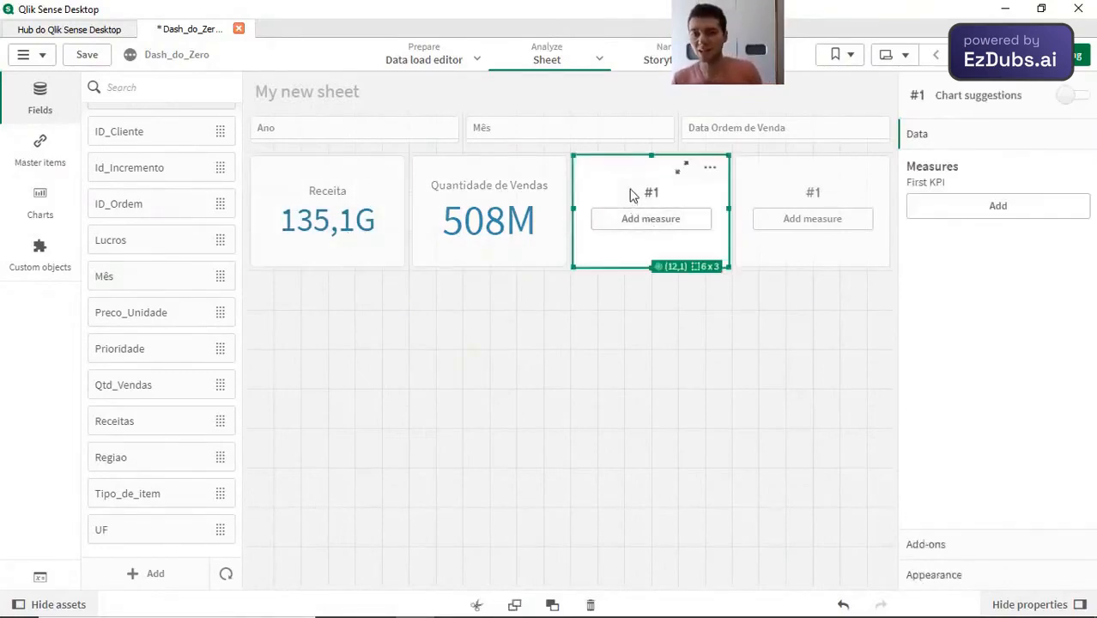
key(ctrl+v)
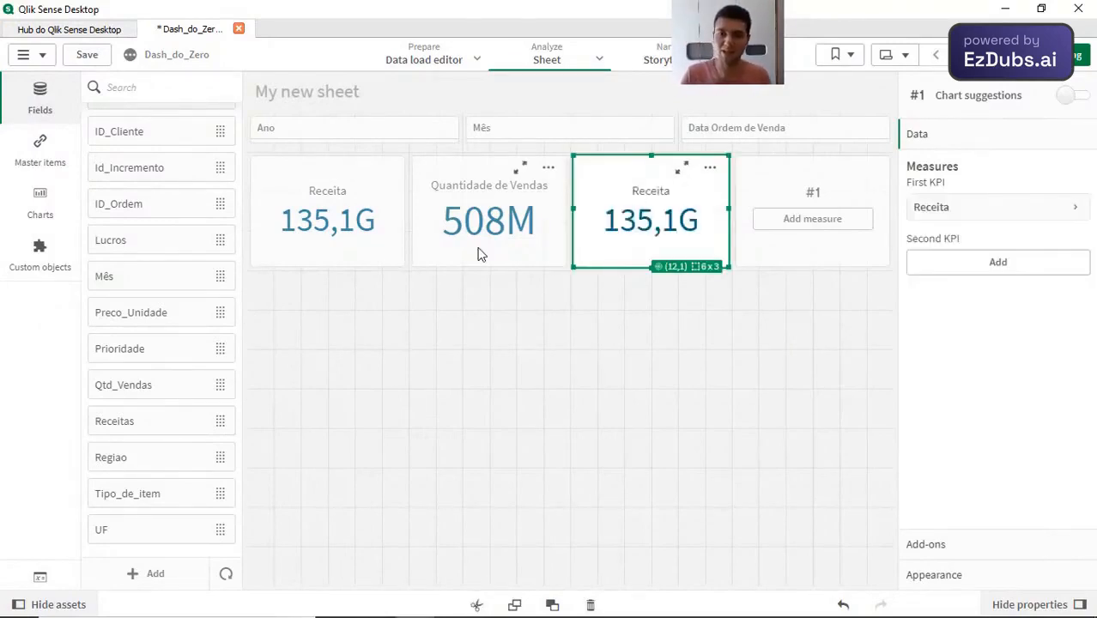
Step: Change the third KPI's measure expression to Sum(Receitas)/Sum(Qtd_Vendas) in the expression editor
click(480, 254)
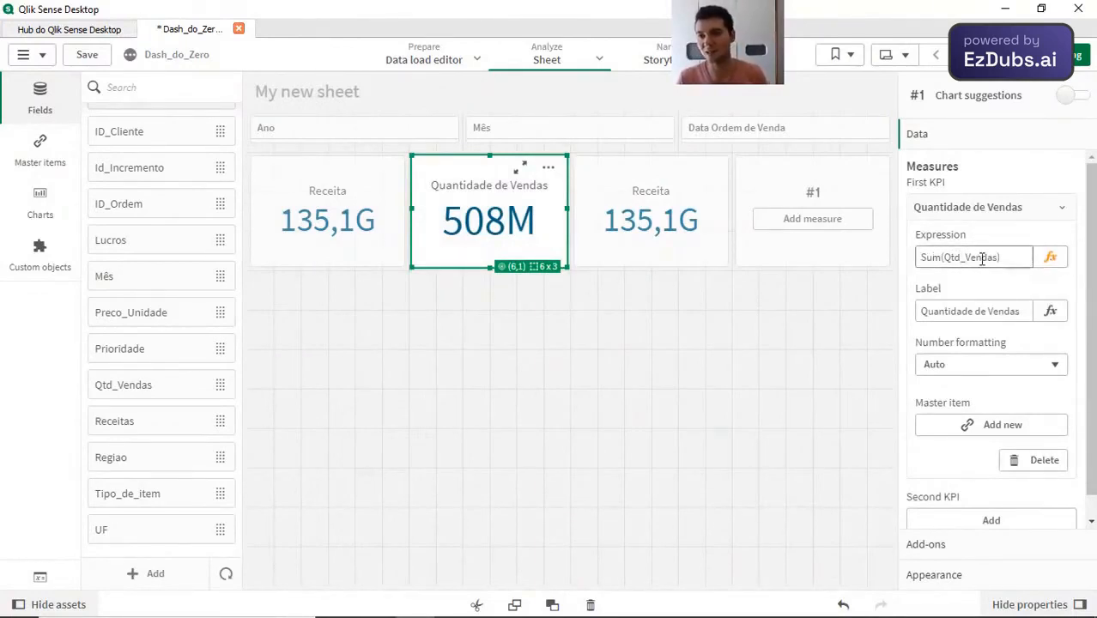
click(667, 232)
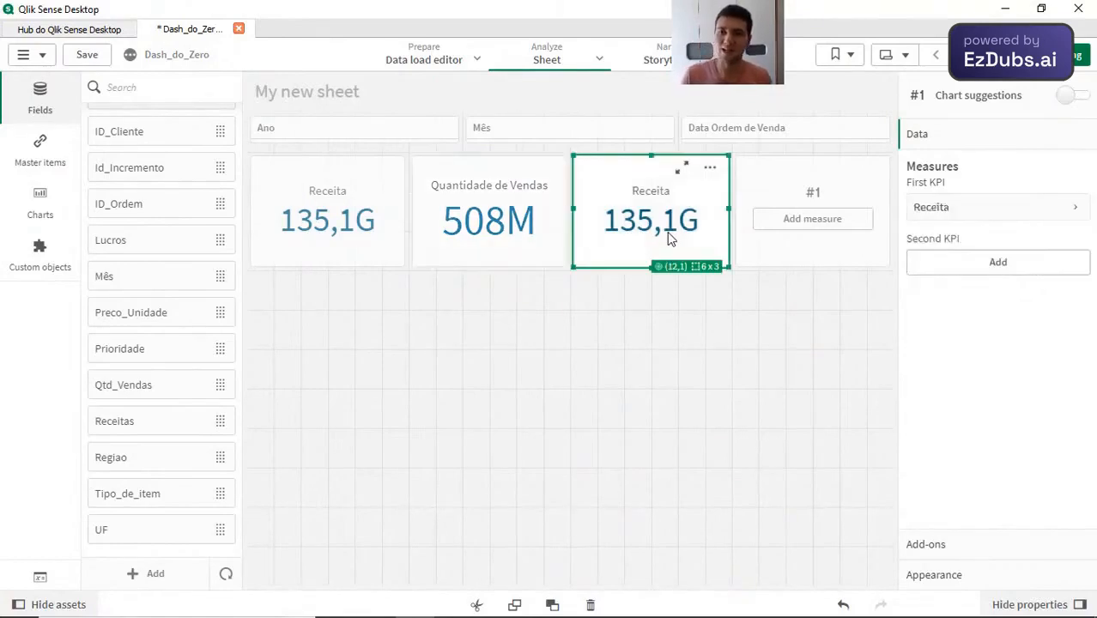
click(969, 211)
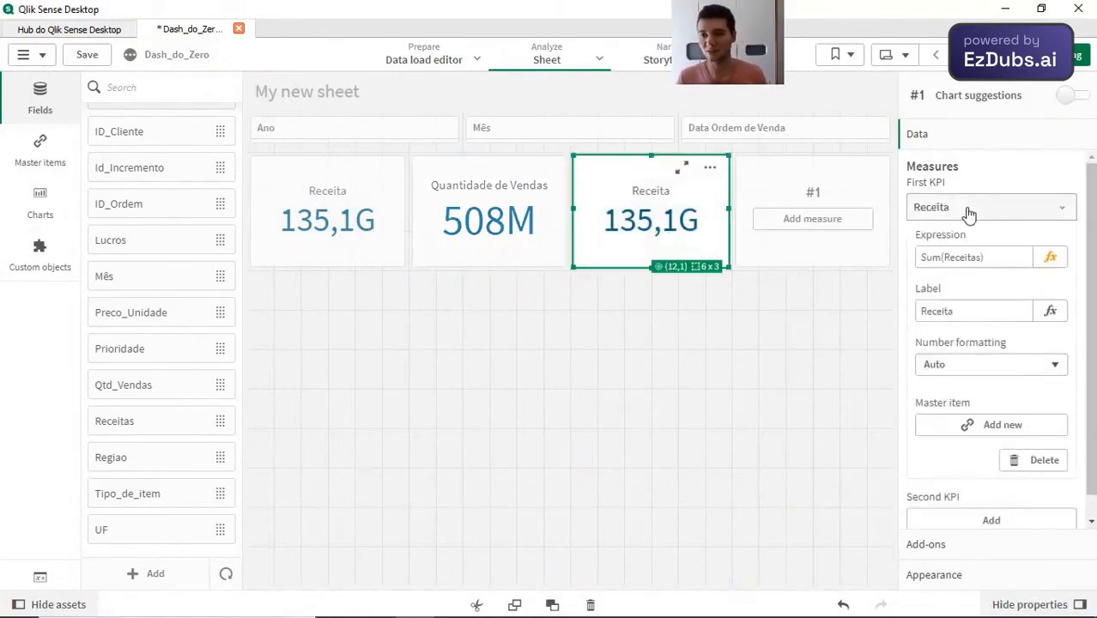
click(1051, 259)
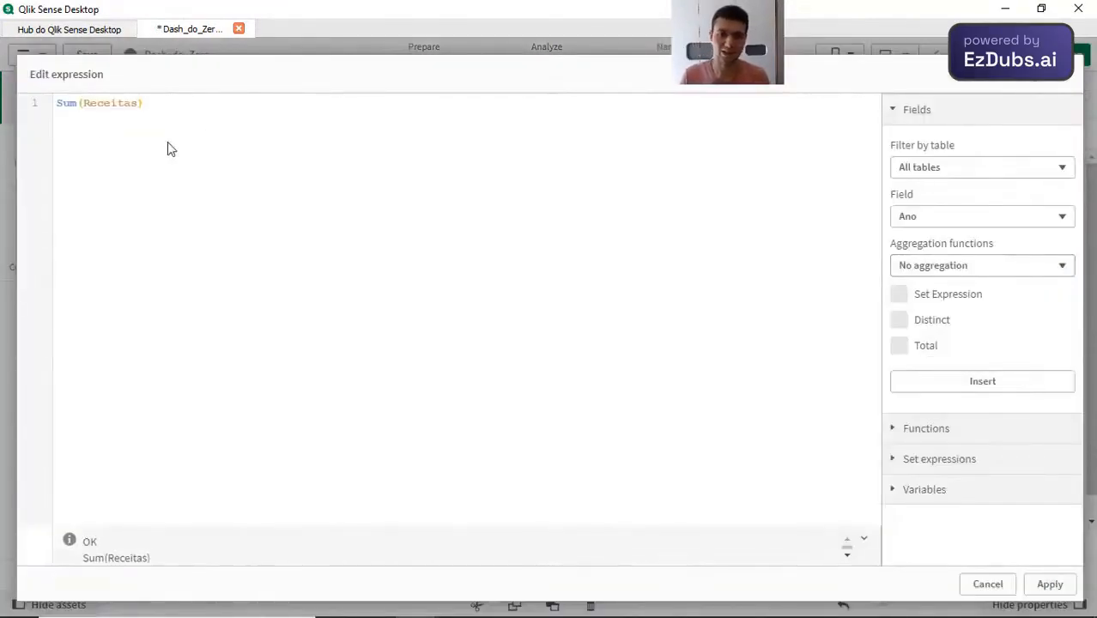
text(/Sum(Qtd)
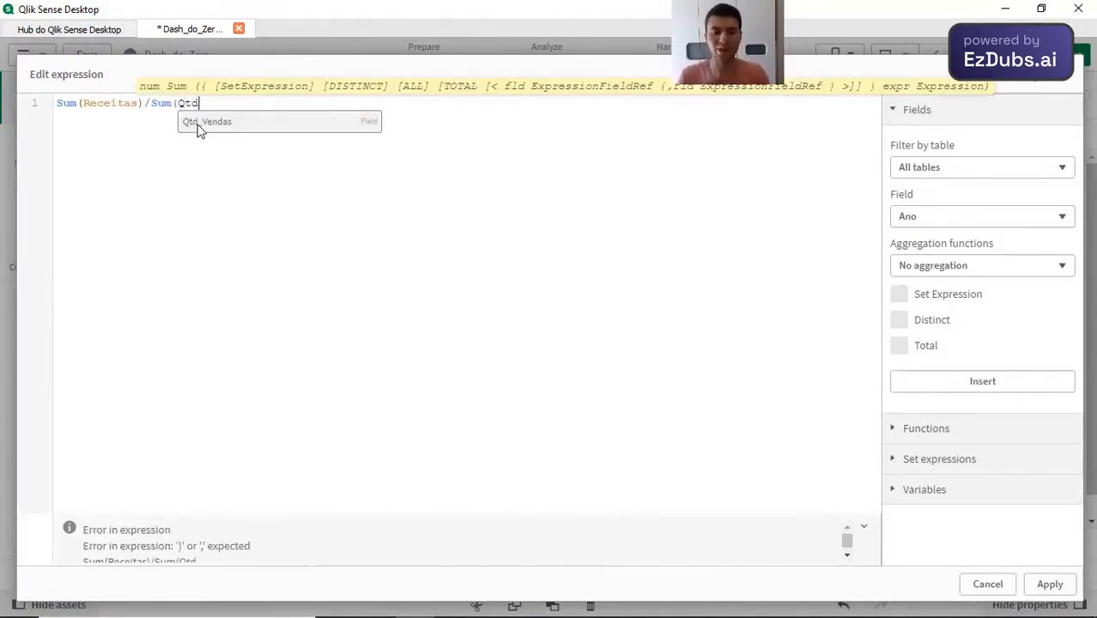
click(235, 126)
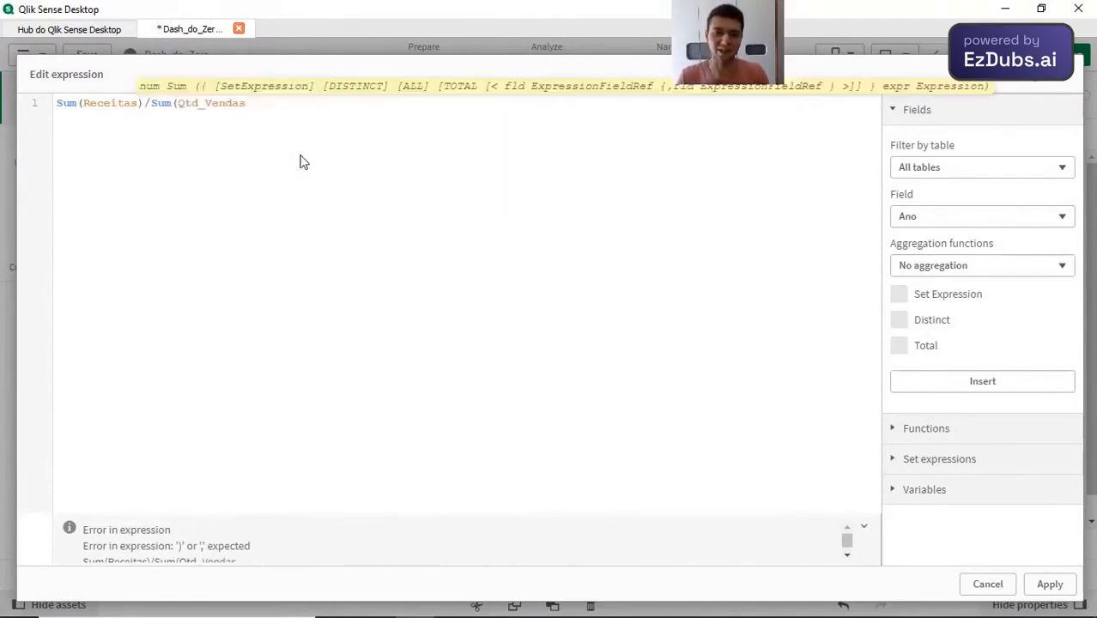
text())
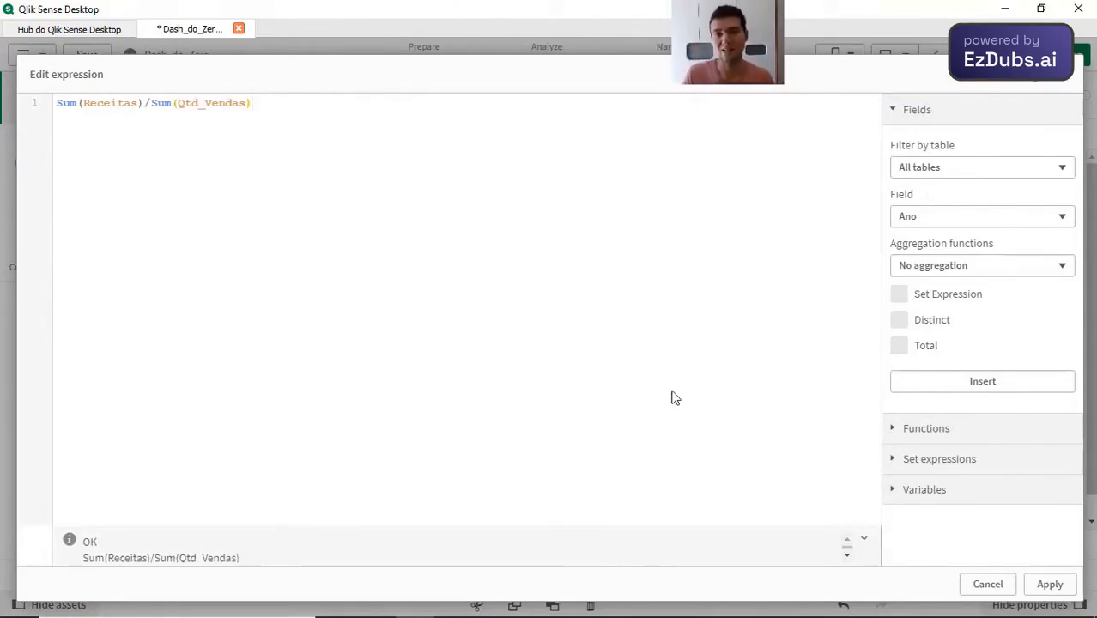
Step: Look through the aggregation functions and the full list of function names offered by the expression editor
click(959, 268)
scroll(948, 393, down, 5)
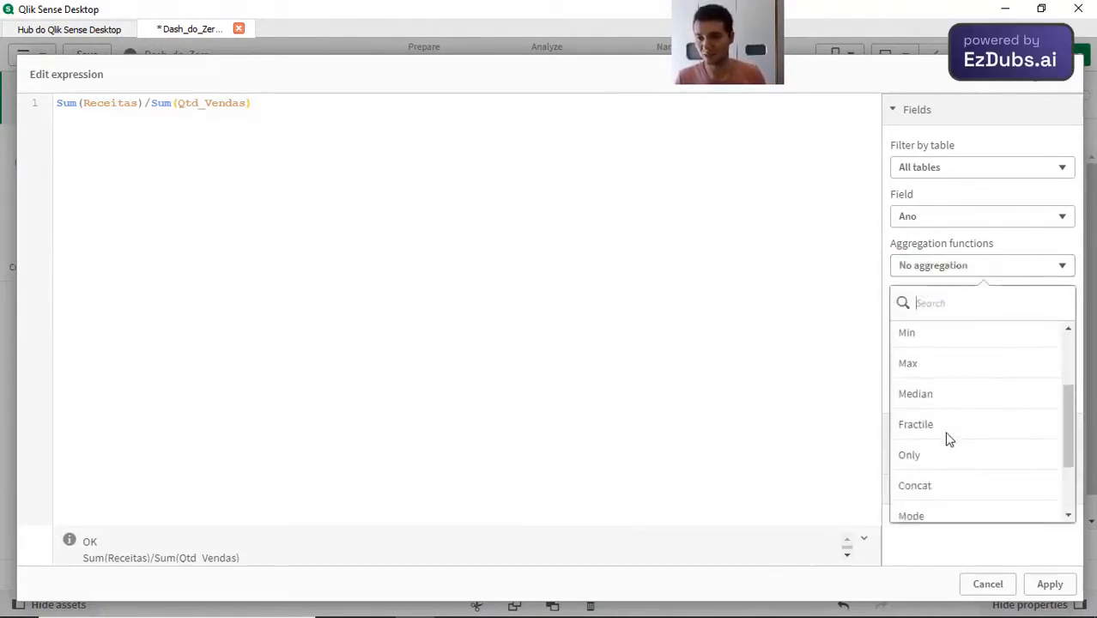
scroll(948, 436, up, 5)
click(803, 343)
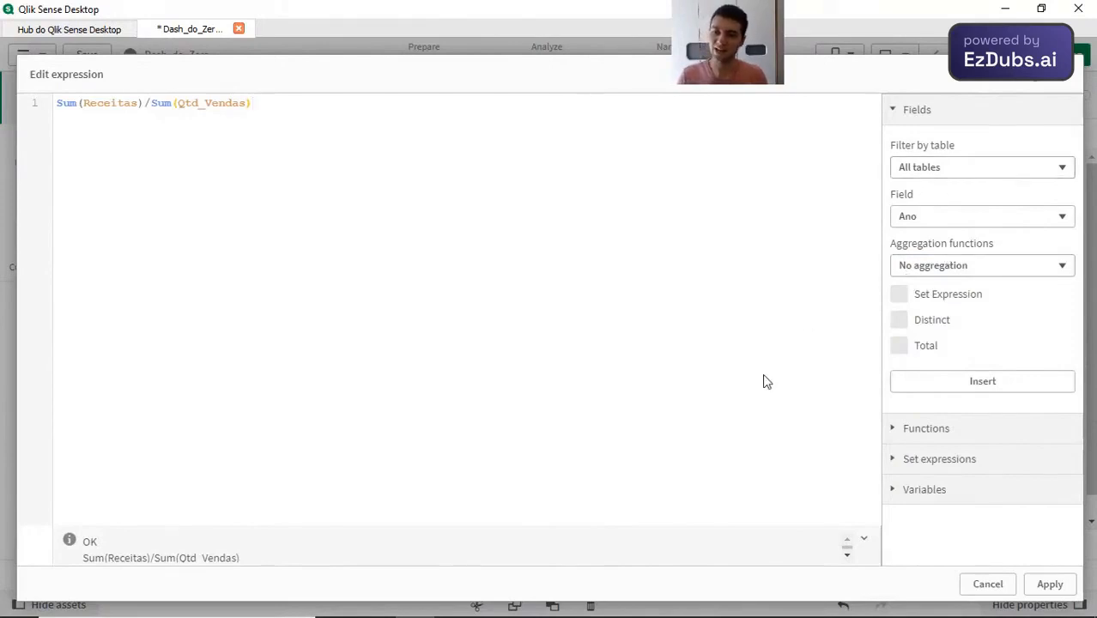
click(921, 428)
scroll(957, 400, down, 3)
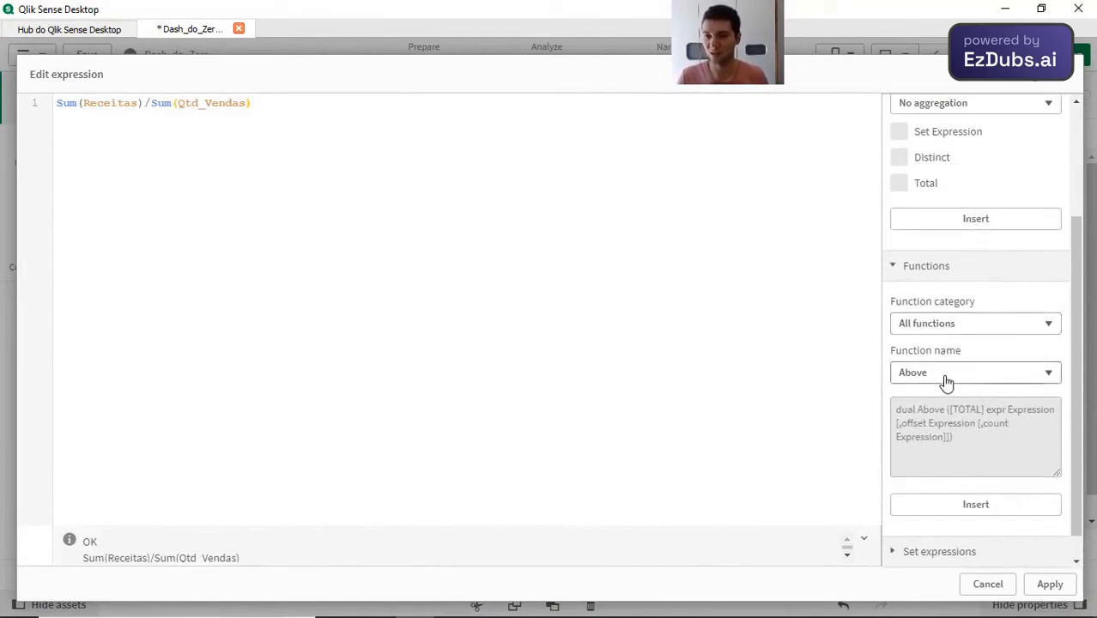
click(946, 378)
scroll(953, 264, down, 6)
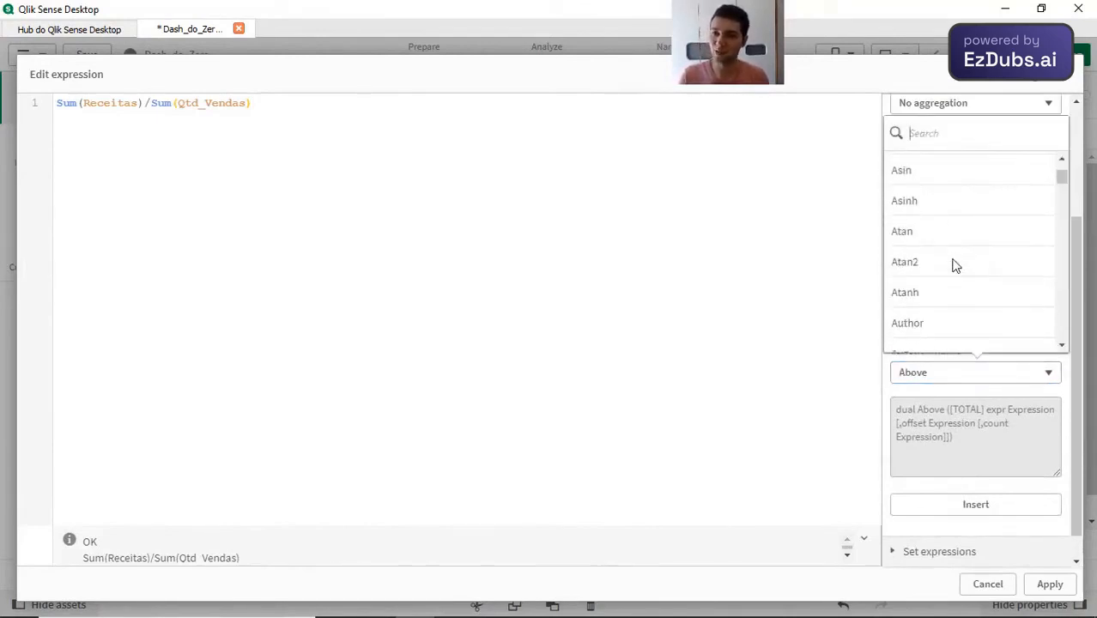
scroll(954, 265, down, 10)
click(658, 365)
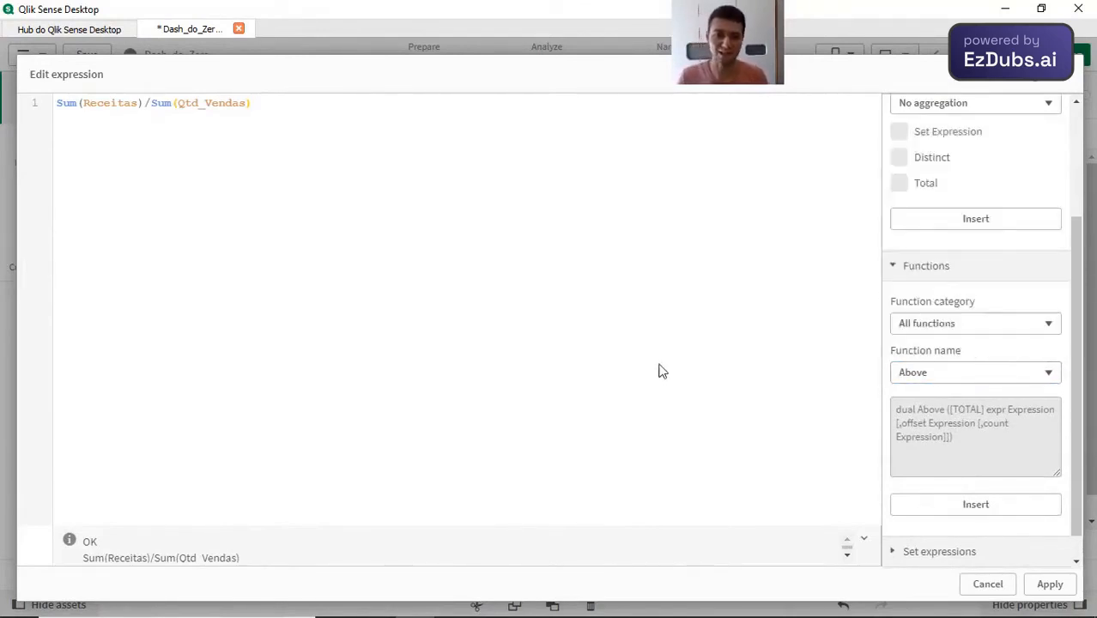
Step: Apply the edited expression and label the third KPI's measure Ticket Médio
click(1043, 583)
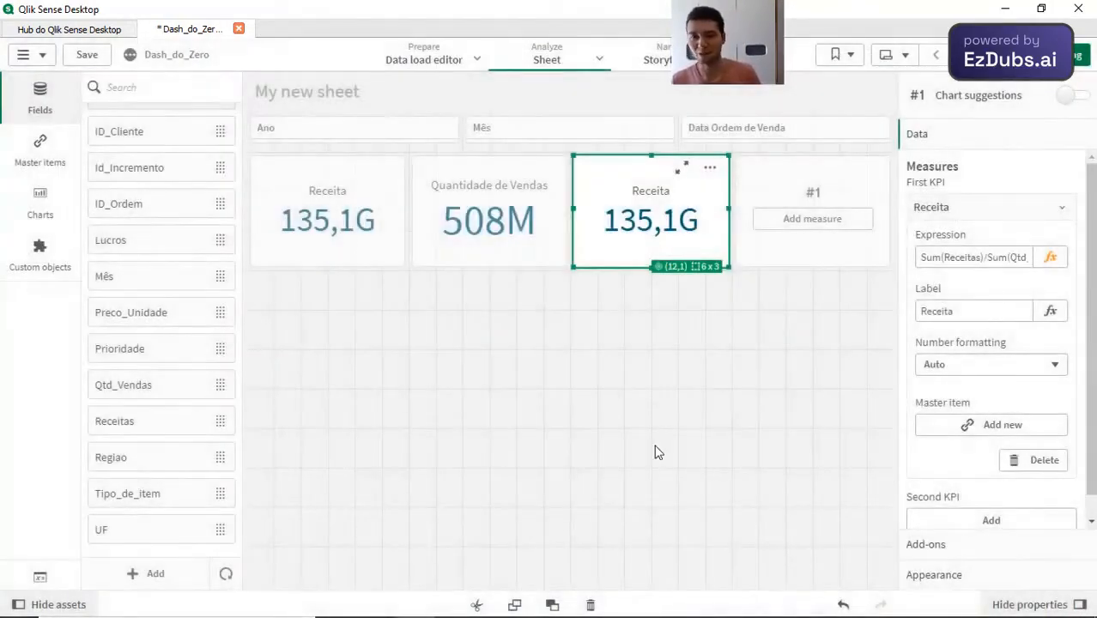
drag(955, 313, 749, 341)
text(Tiv)
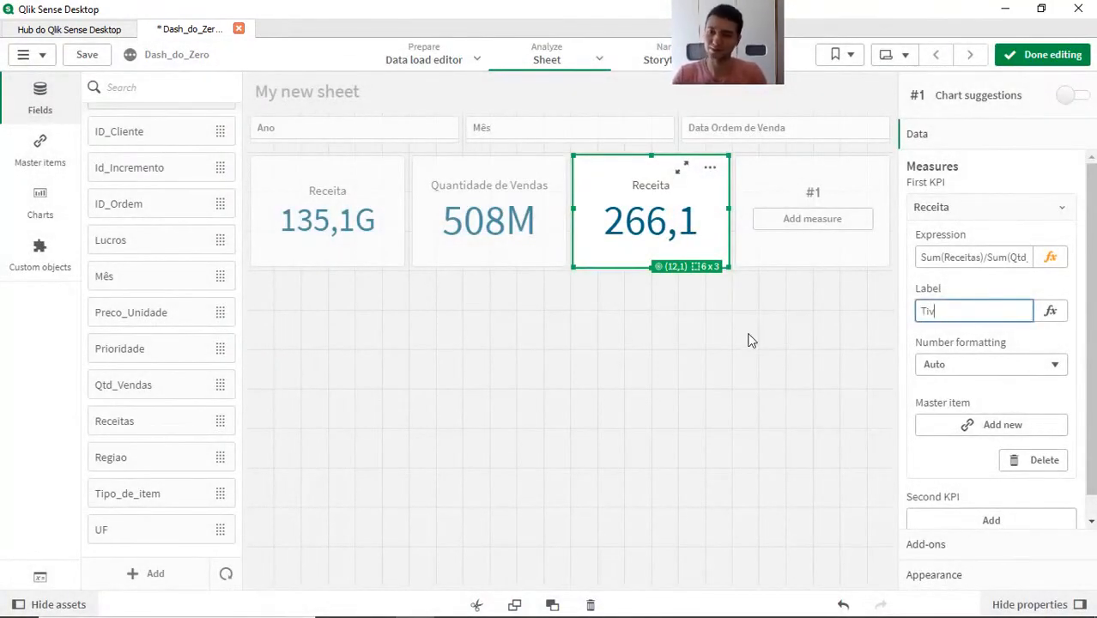
text(Ticket Médio)
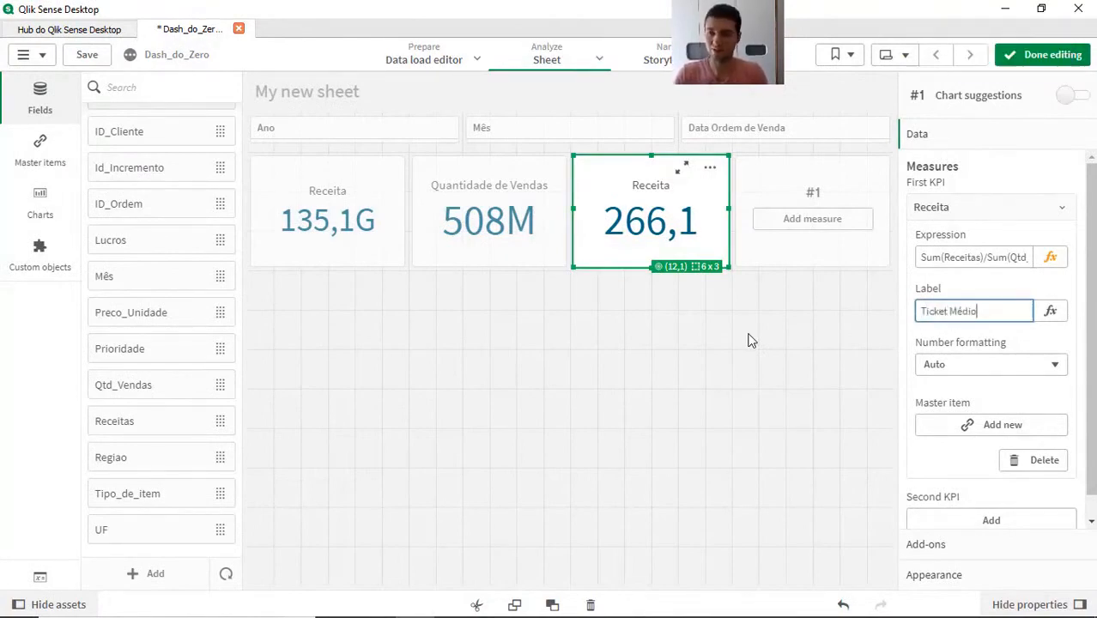
key(Return)
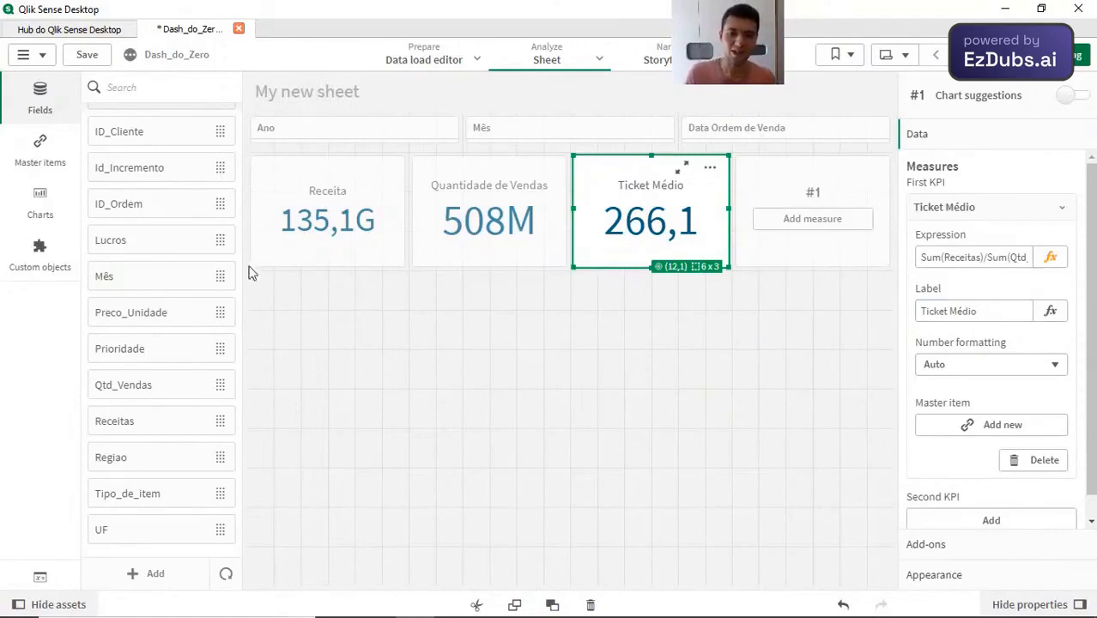
Step: Add the Custos field to the empty fourth KPI as a measure aggregated with Sum
scroll(142, 360, up, 5)
scroll(145, 359, down, 5)
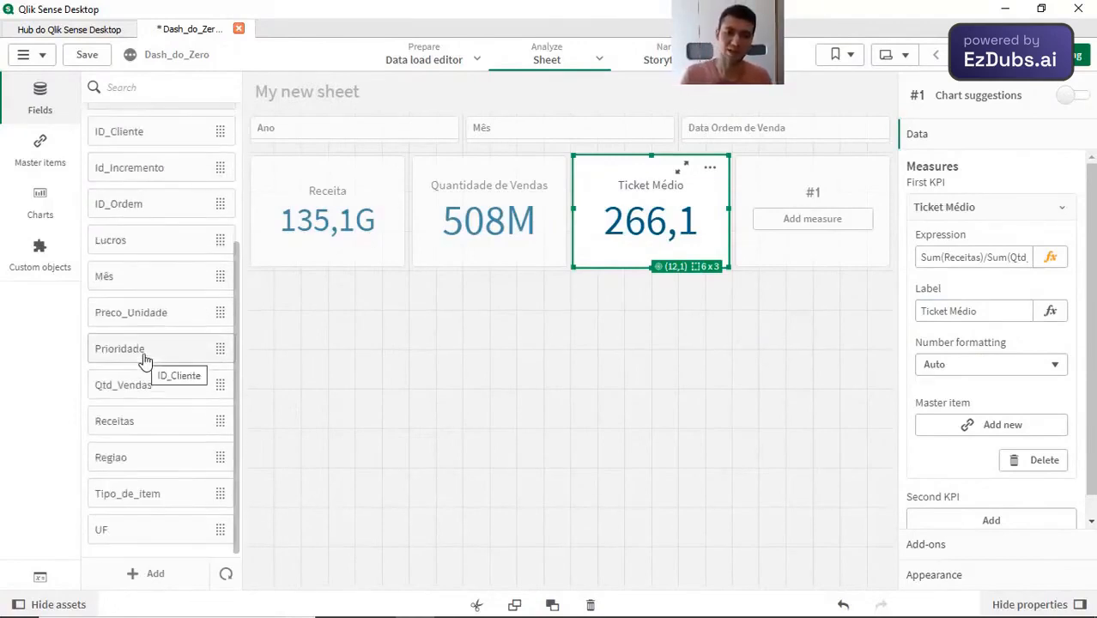
scroll(152, 321, up, 5)
scroll(184, 418, down, 5)
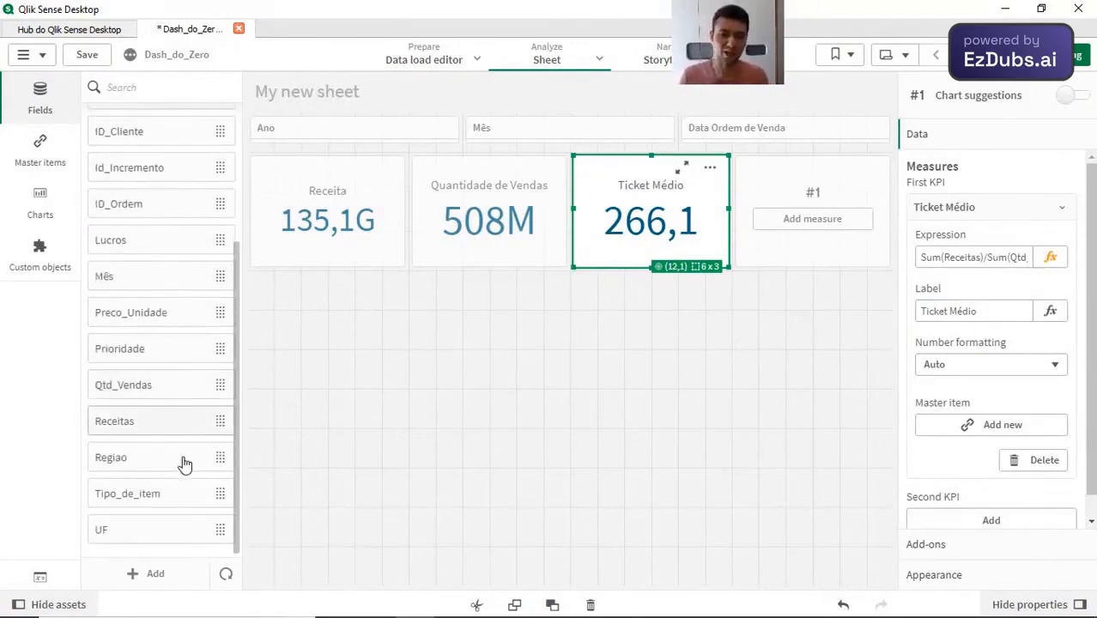
scroll(183, 461, up, 5)
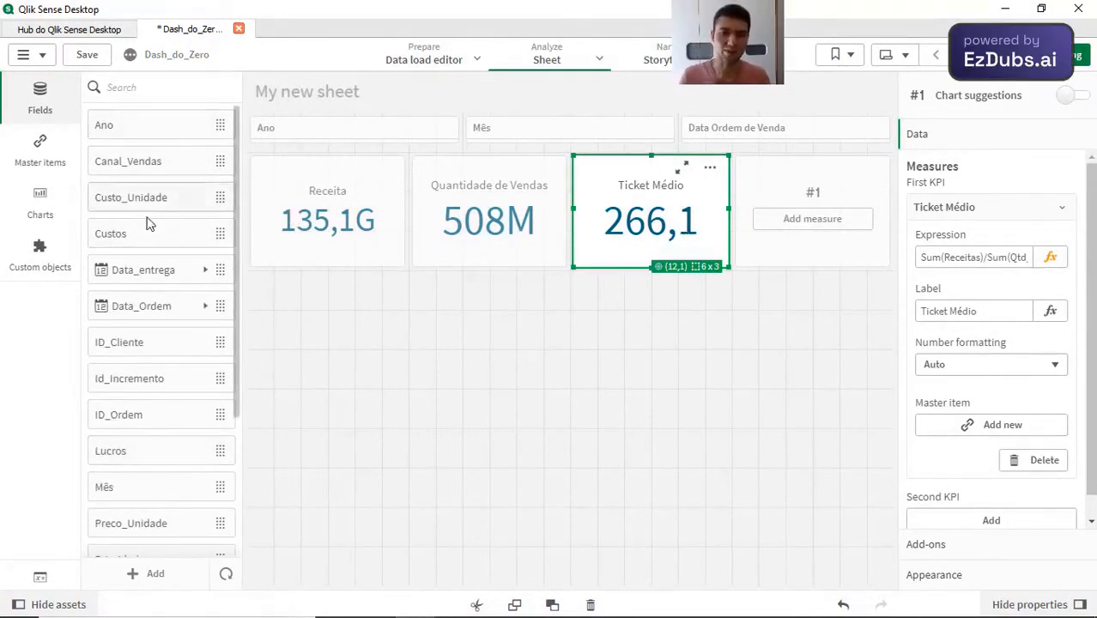
drag(165, 239, 799, 216)
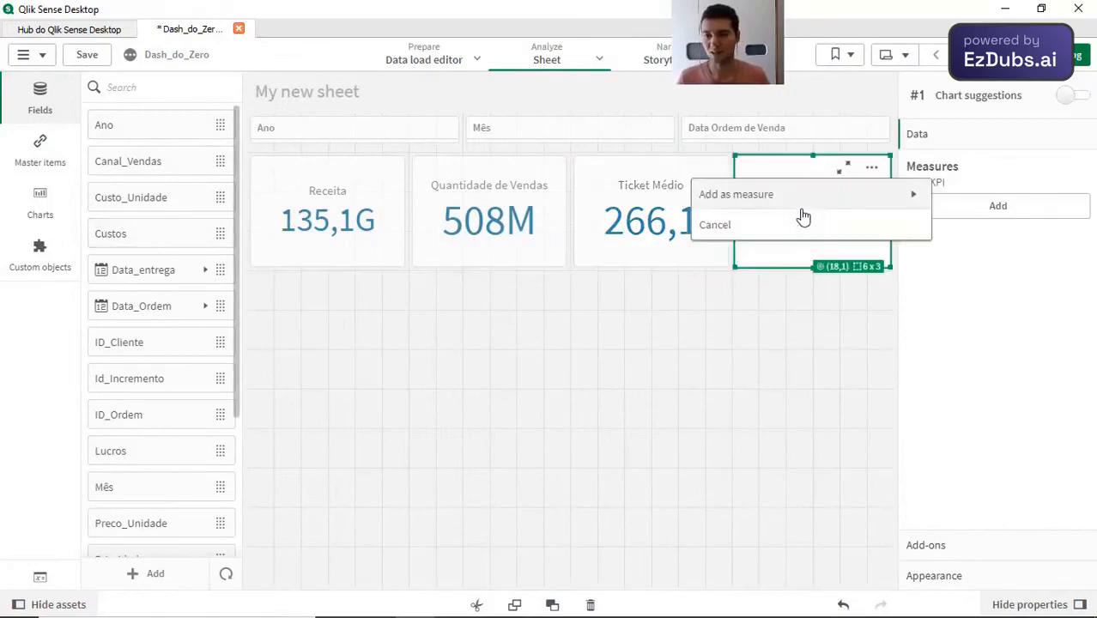
click(778, 206)
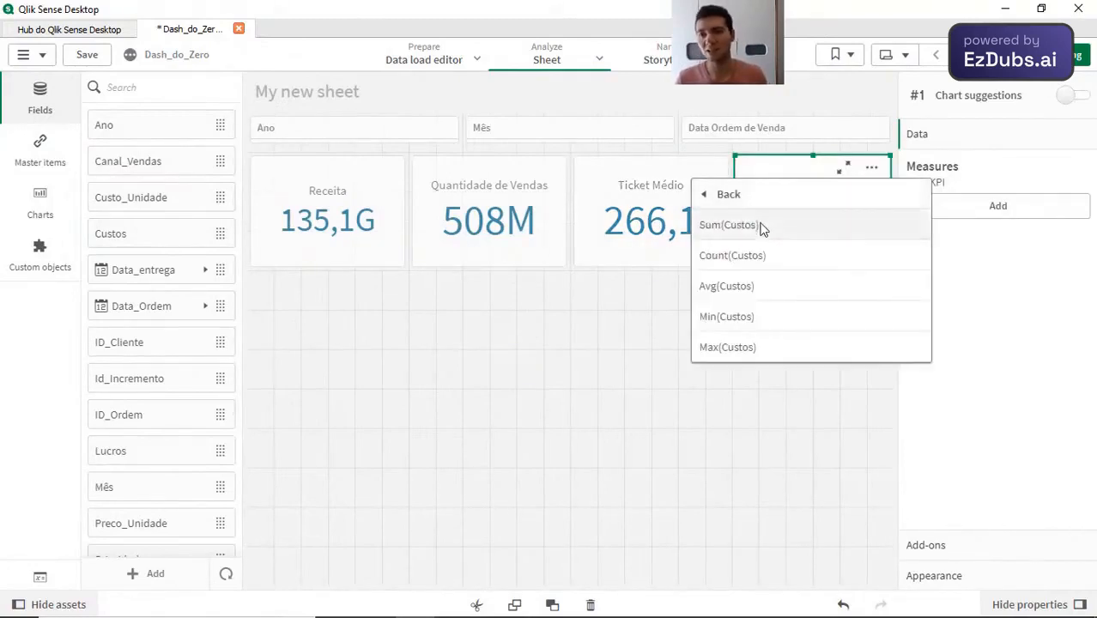
click(765, 225)
Step: Label the fourth KPI's Sum(Custos) measure Custos
click(1036, 211)
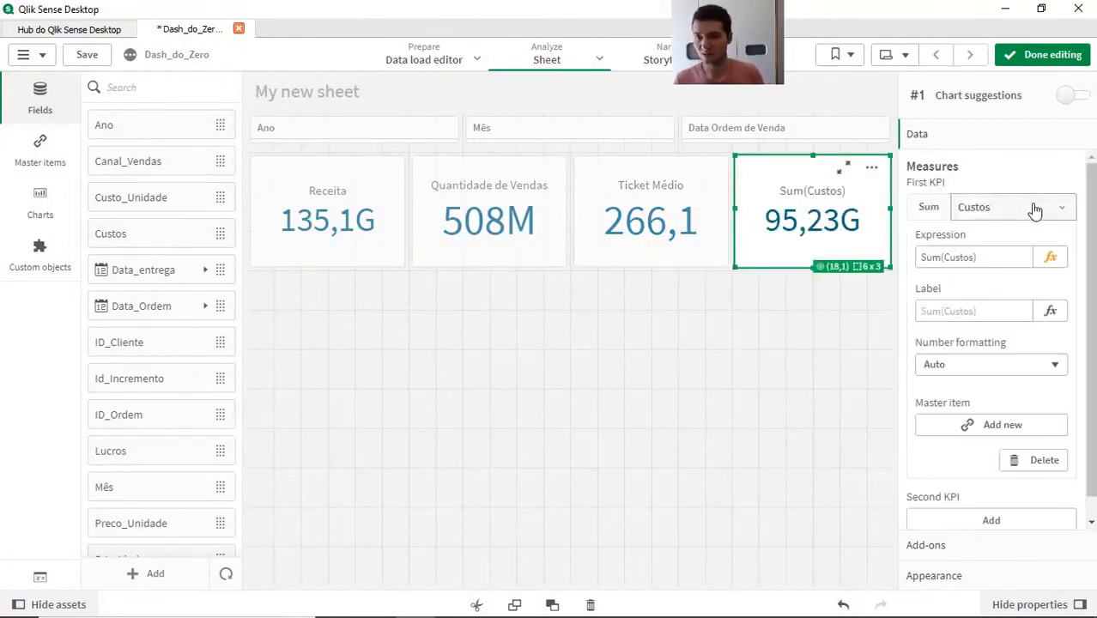
click(955, 308)
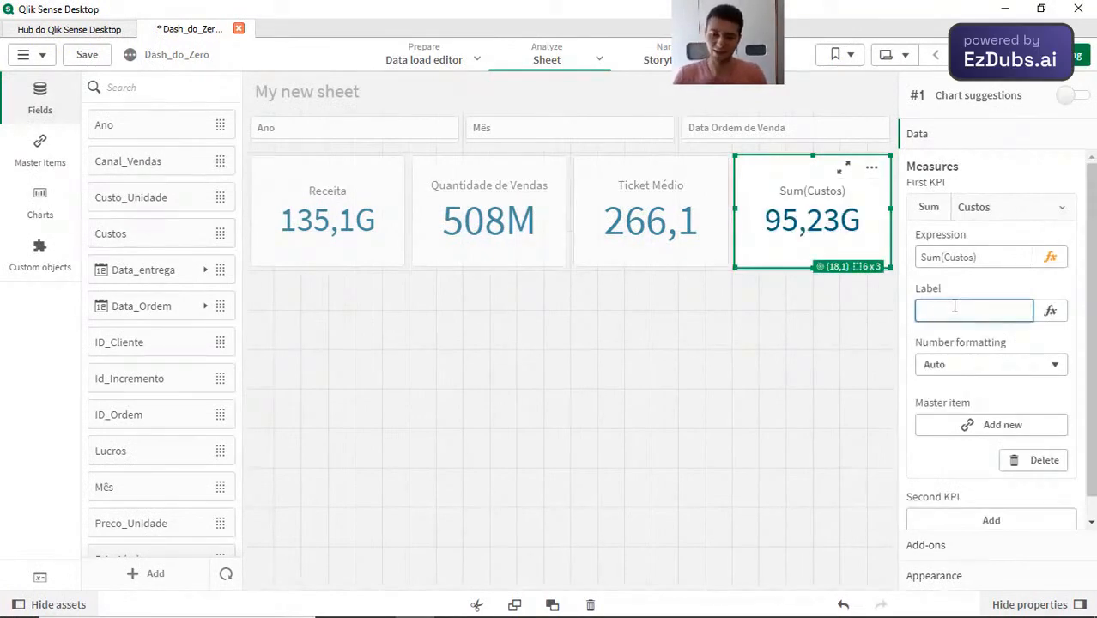
text(Custos)
click(829, 246)
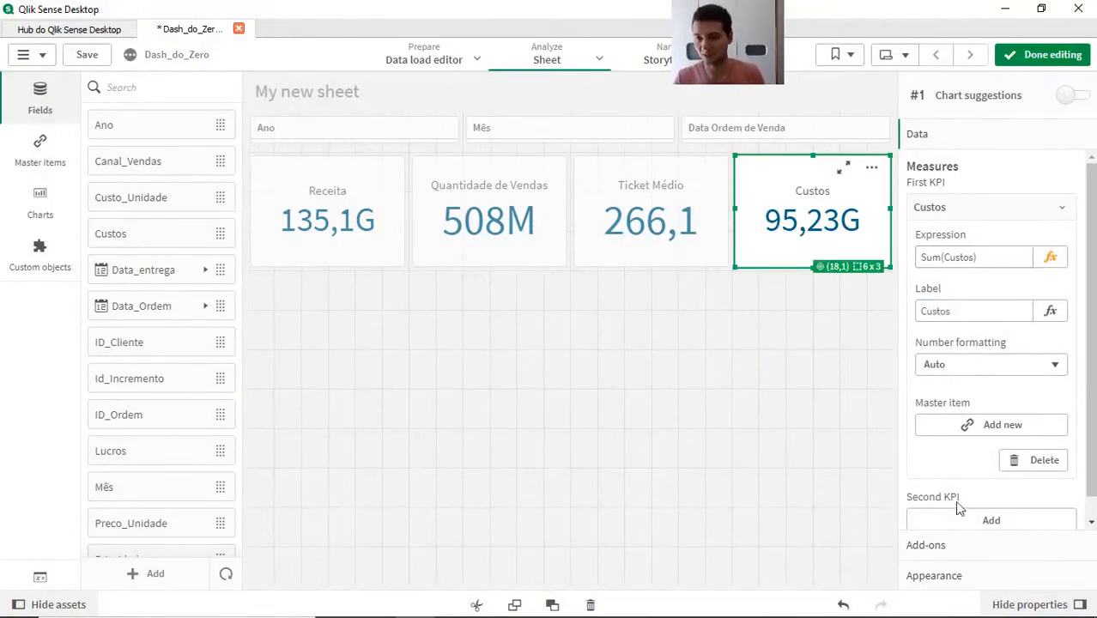
click(965, 587)
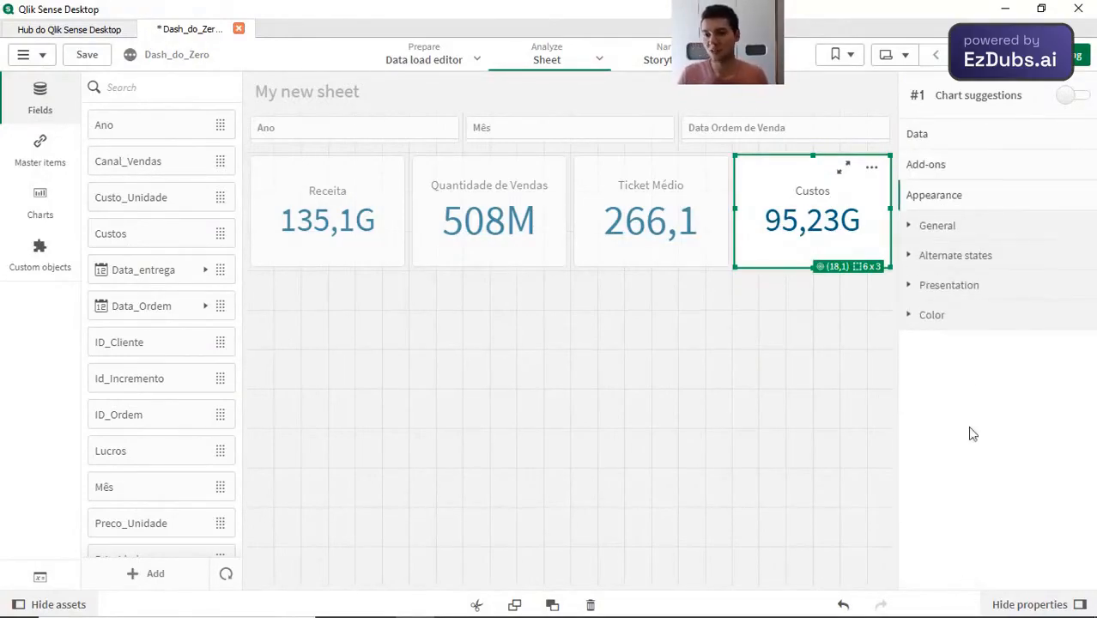
click(935, 138)
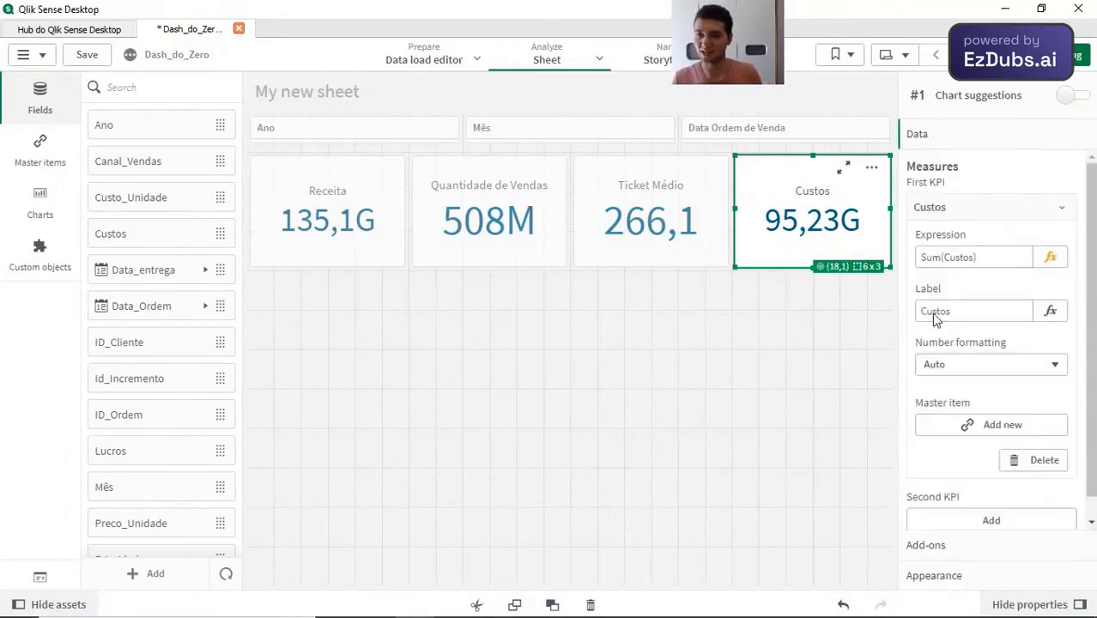
click(984, 555)
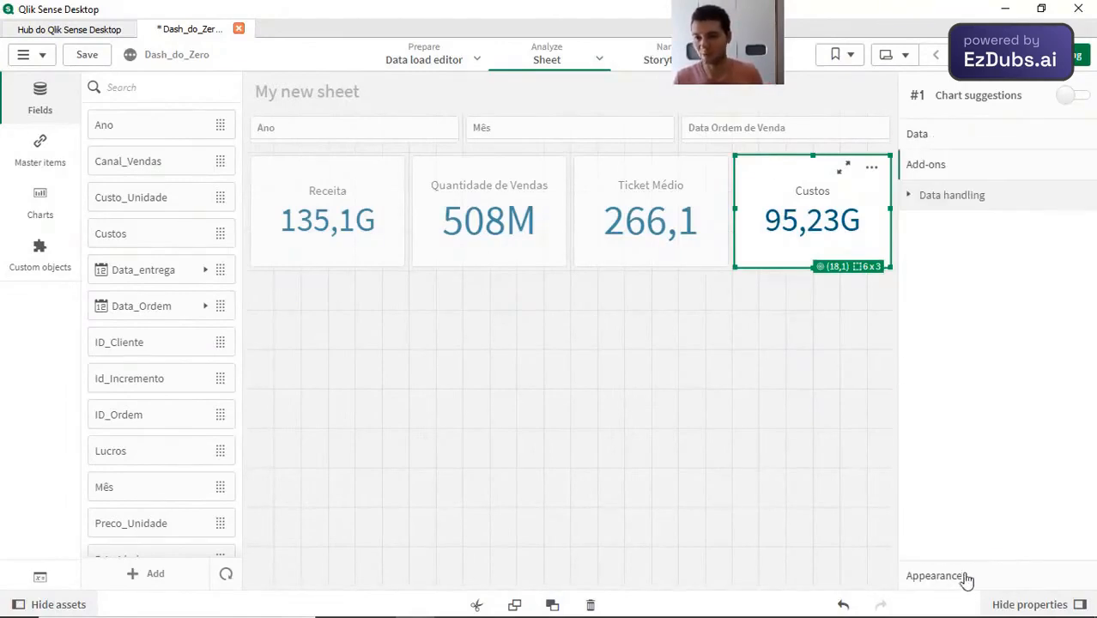
Step: Show titles on the Custos KPI and enter a as title, b as subtitle and c as footnote
click(962, 588)
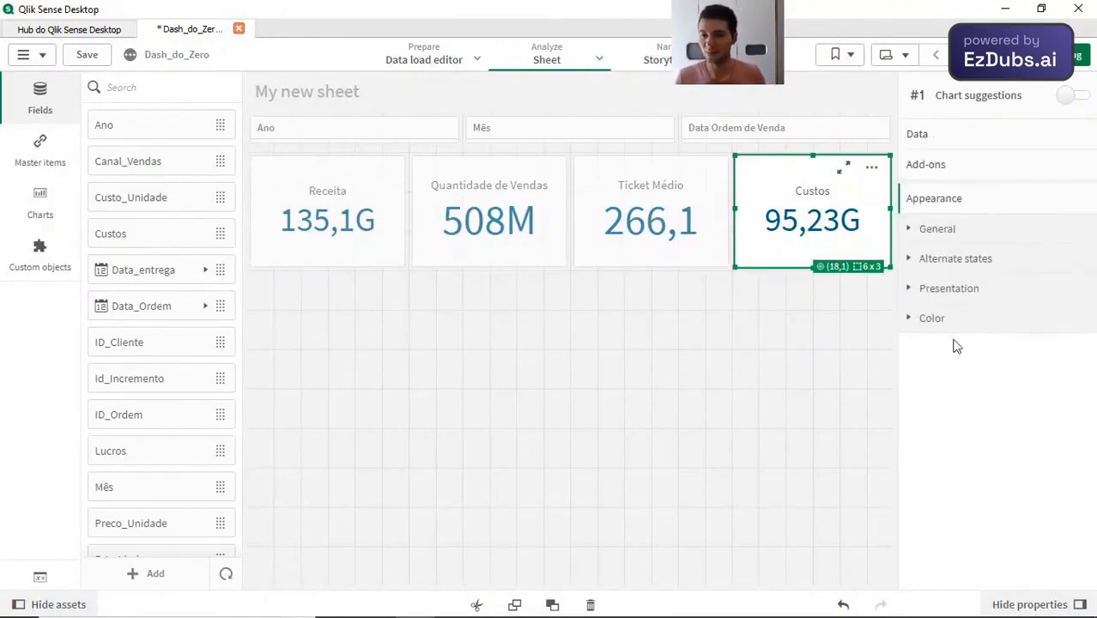
click(938, 235)
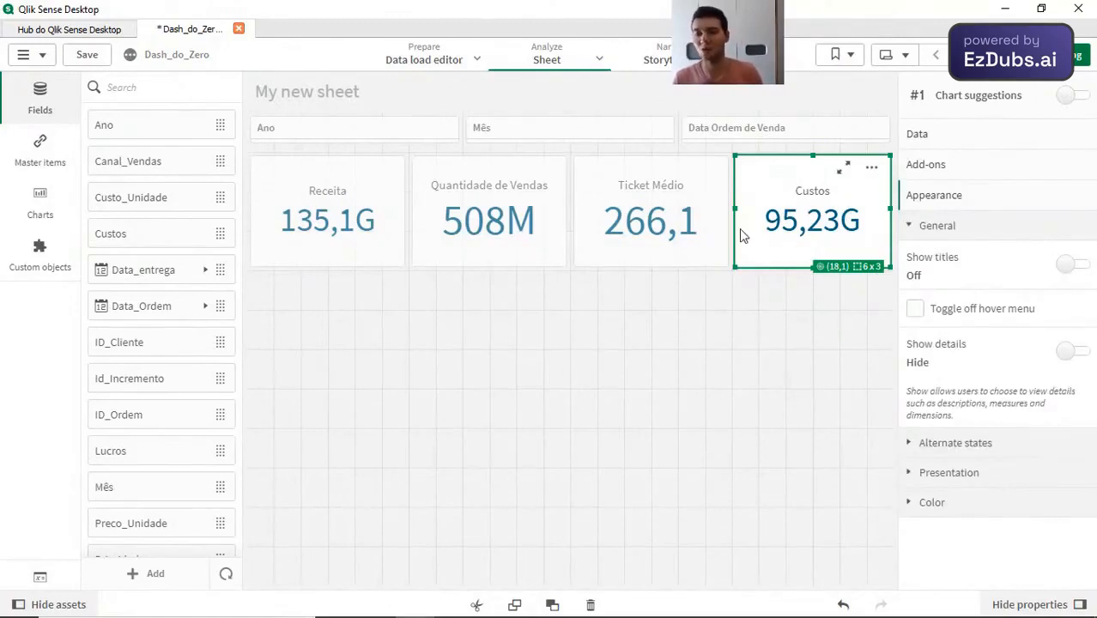
click(1061, 264)
click(938, 327)
text(a)
click(940, 381)
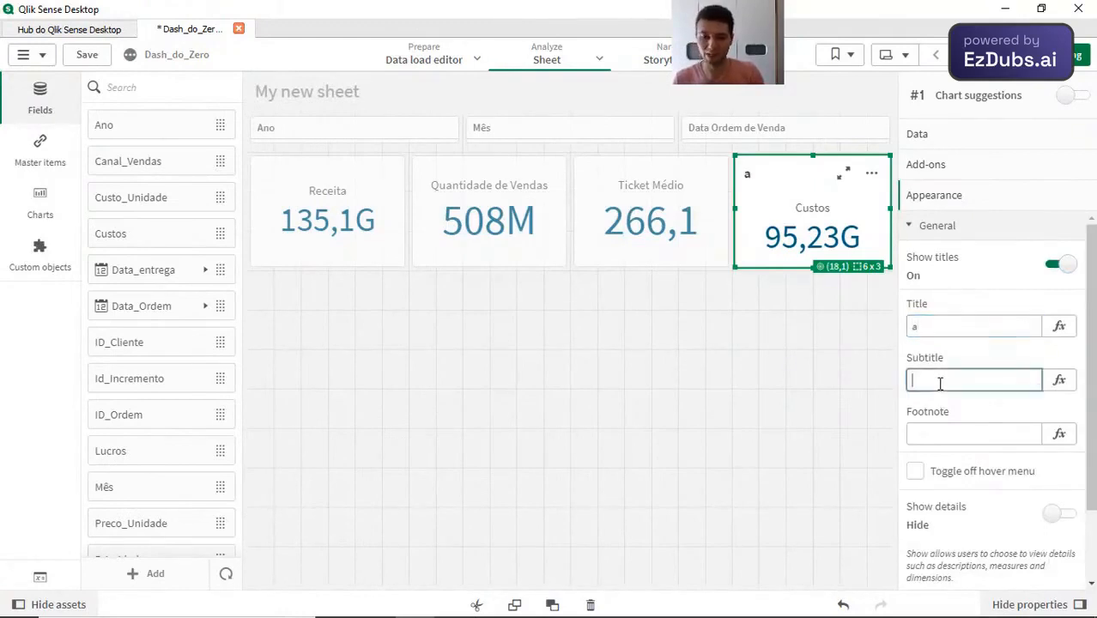
click(922, 430)
text(b)
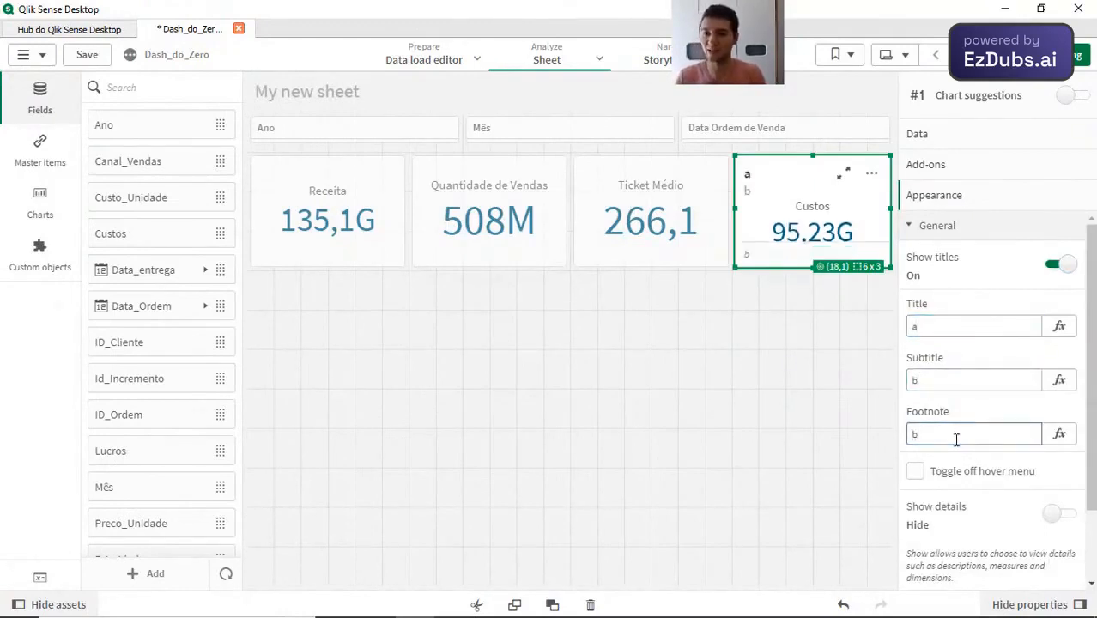
click(937, 436)
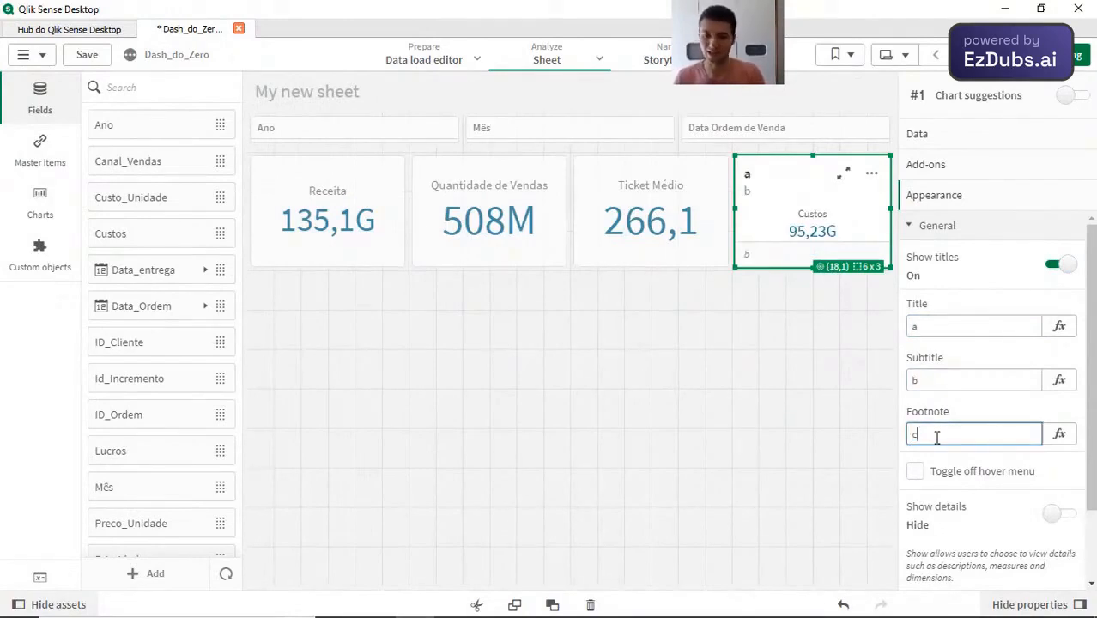
Step: Turn off the titles on the Custos KPI
key(Return)
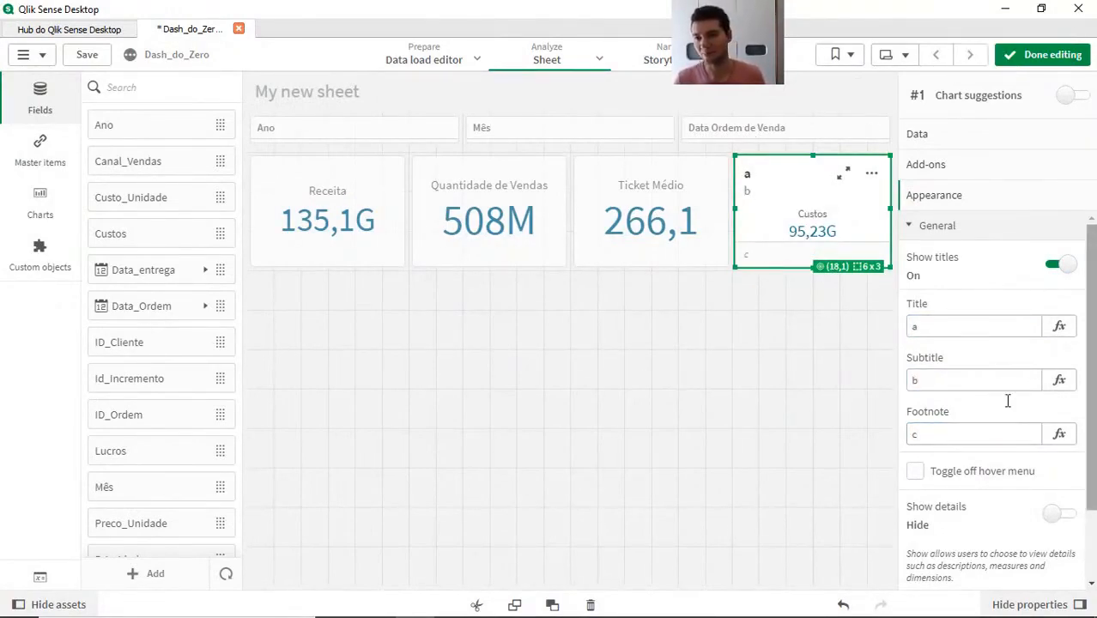
click(1063, 266)
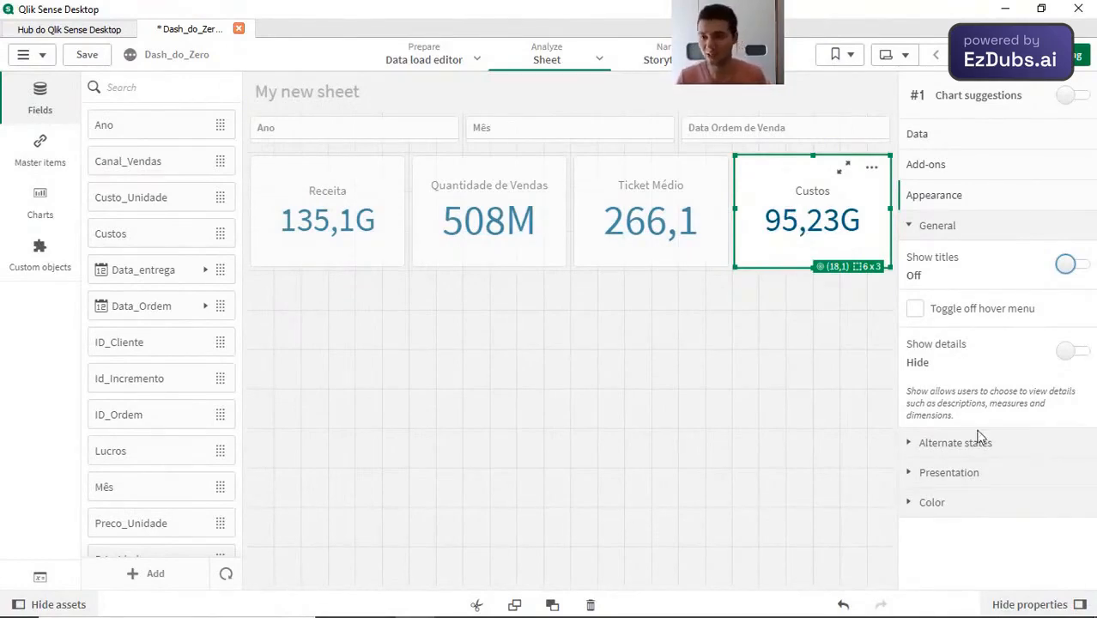
Step: Try the Left and Right alignments on the Custos KPI, then return it to Center
click(979, 475)
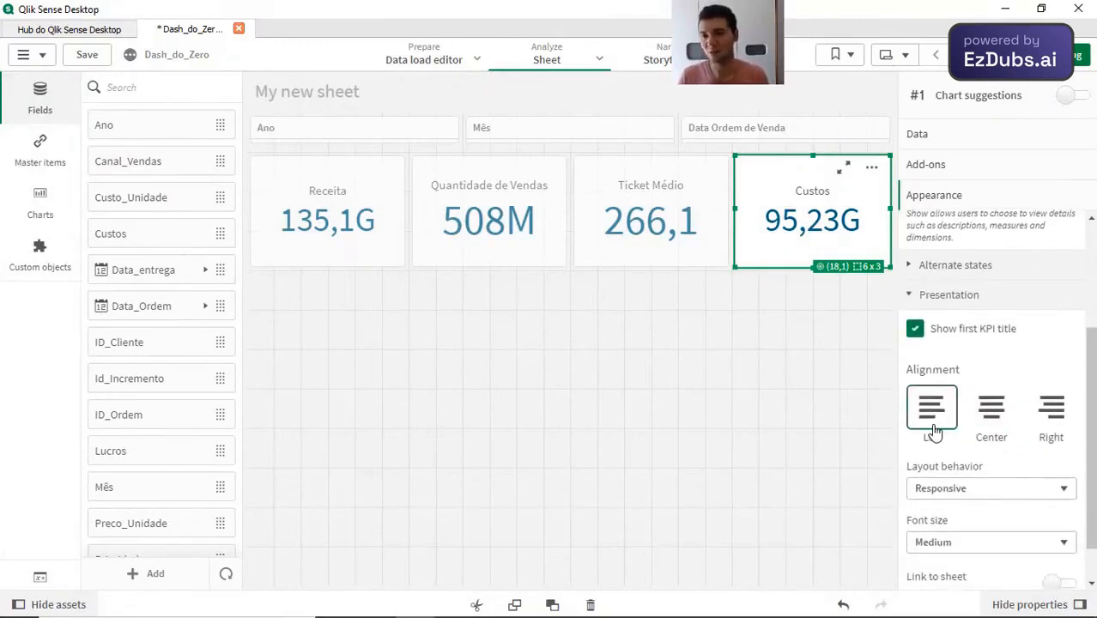
click(932, 421)
click(990, 417)
click(1052, 414)
click(990, 416)
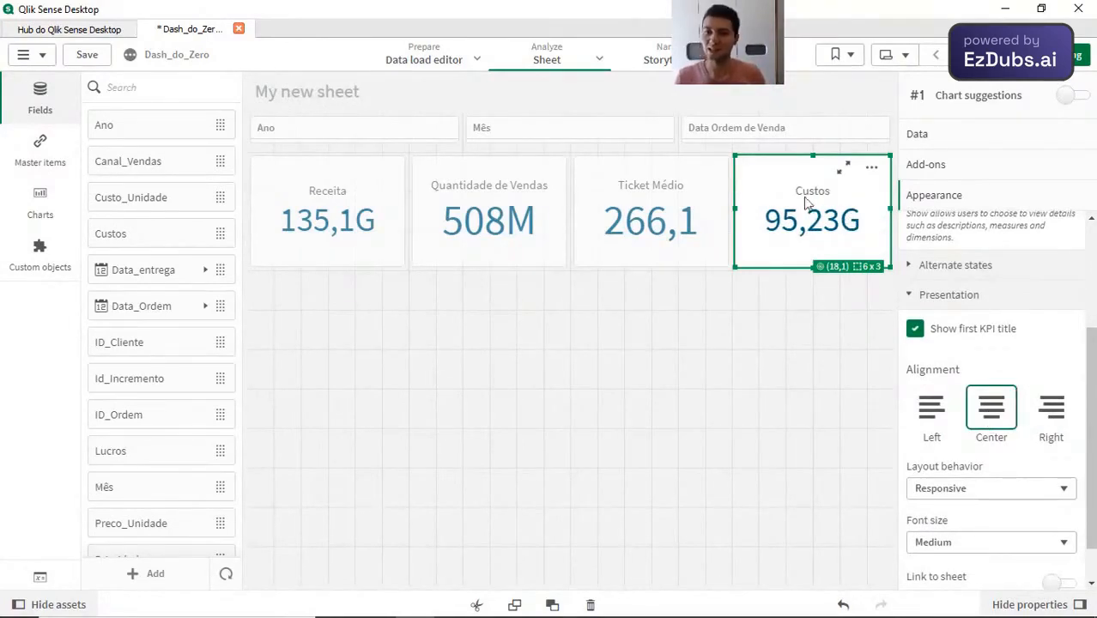
Step: Review the Custos KPI's font size options, keeping Medium
scroll(968, 397, down, 1)
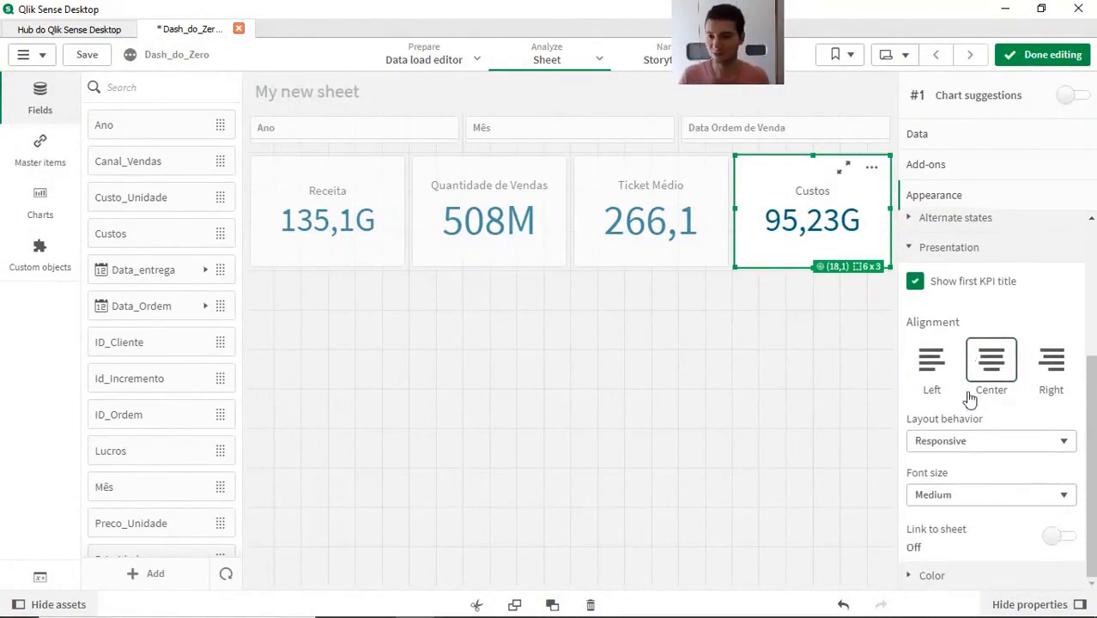
click(949, 584)
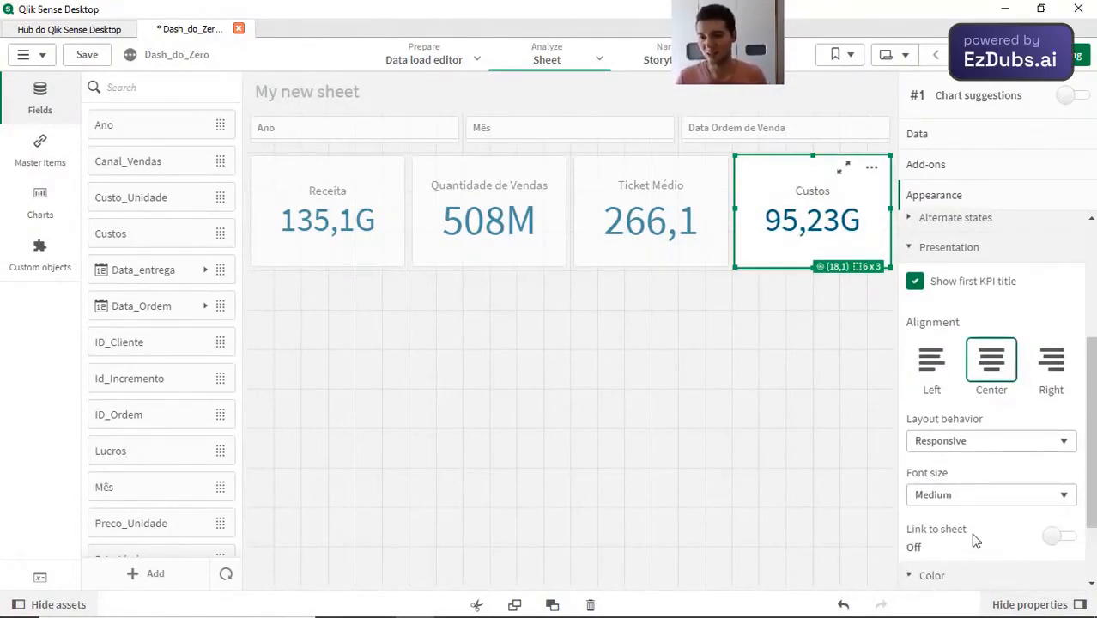
scroll(965, 531, down, 2)
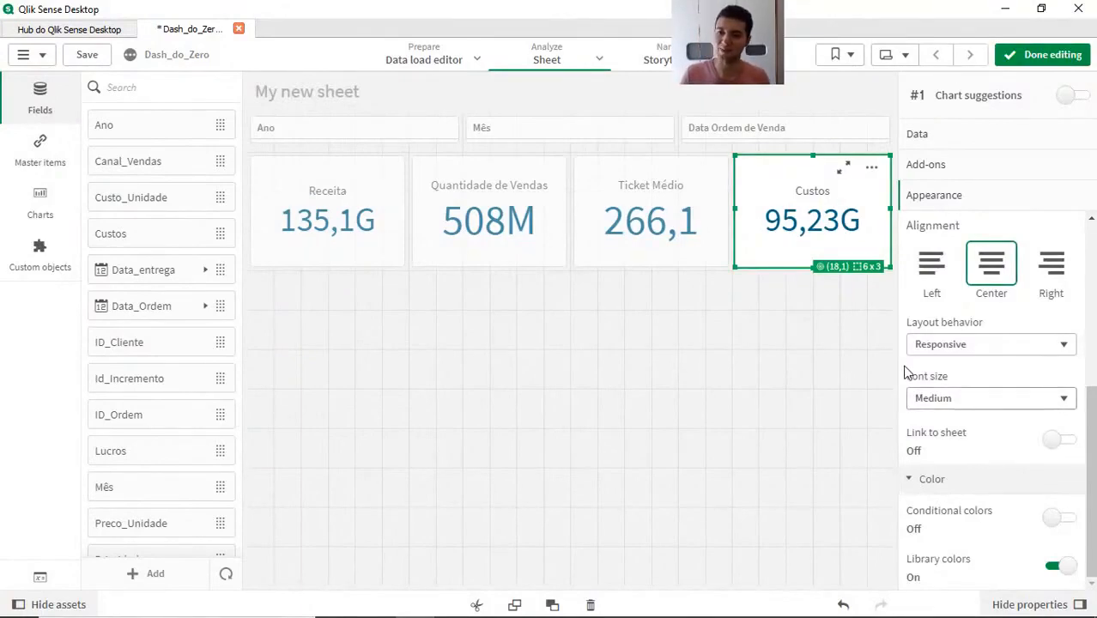
click(969, 398)
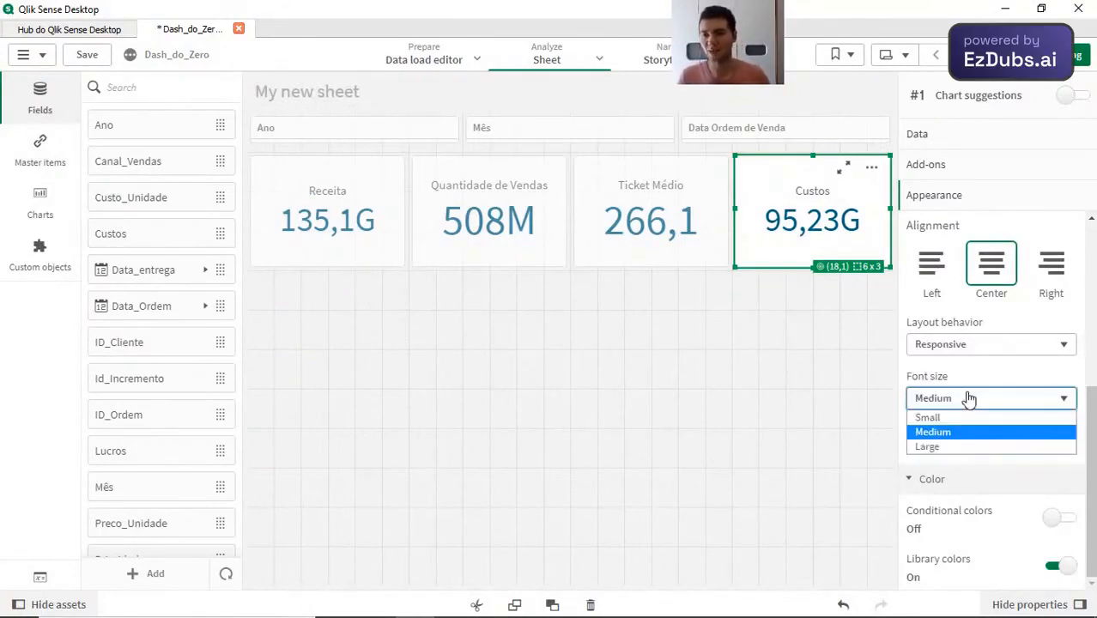
click(968, 398)
click(969, 397)
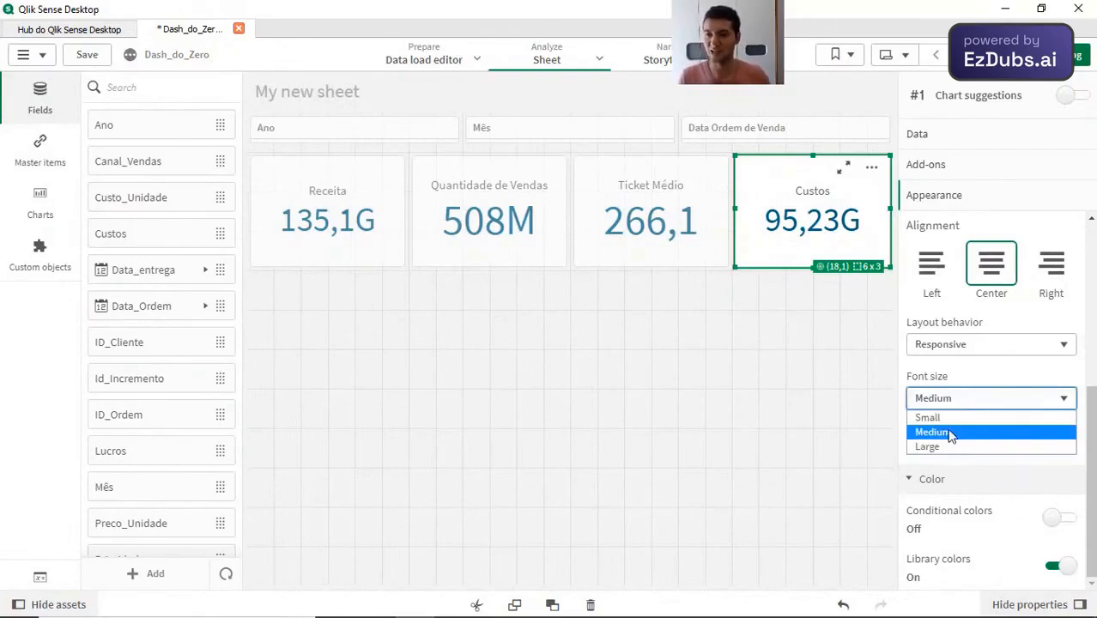
click(981, 405)
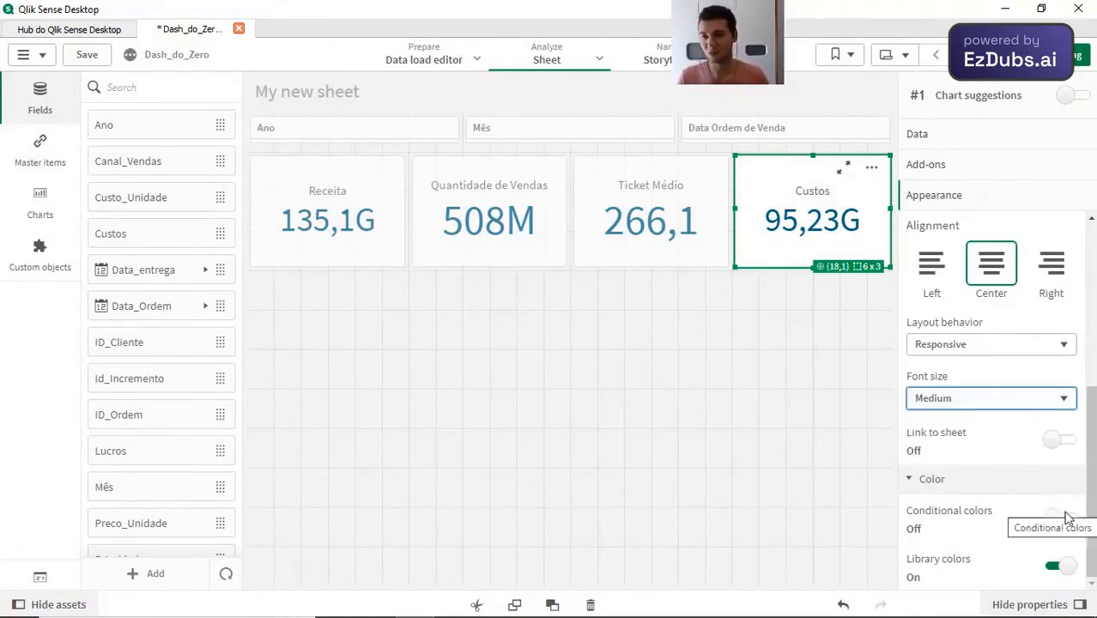
Step: Turn off library colors for the Custos KPI, leave conditional colors off, and set its value color to dark red #800008
click(1063, 519)
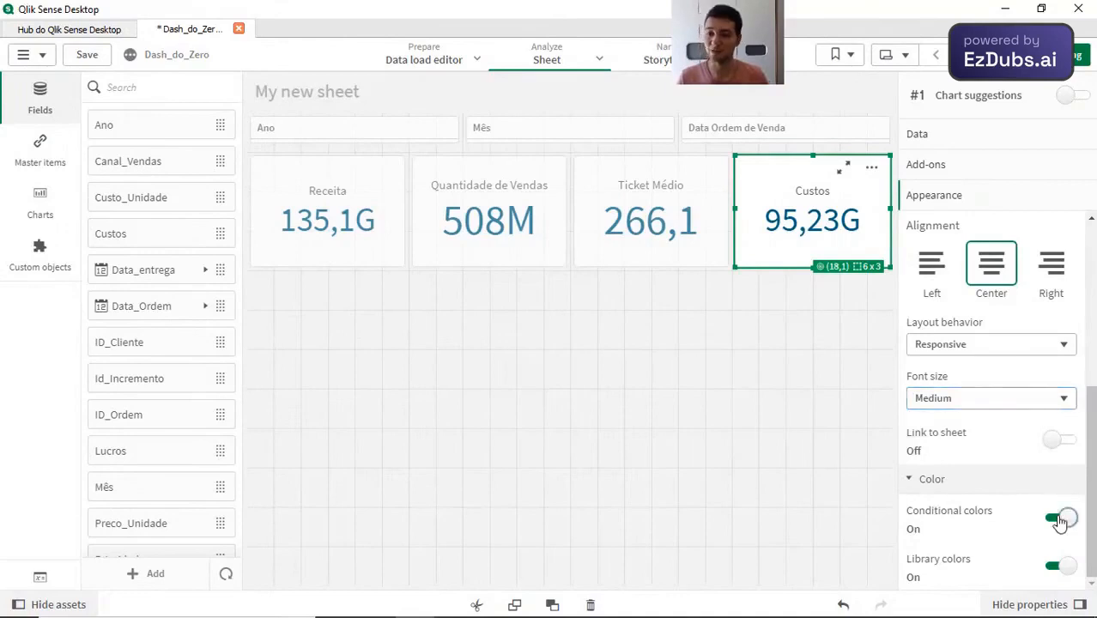
click(1057, 512)
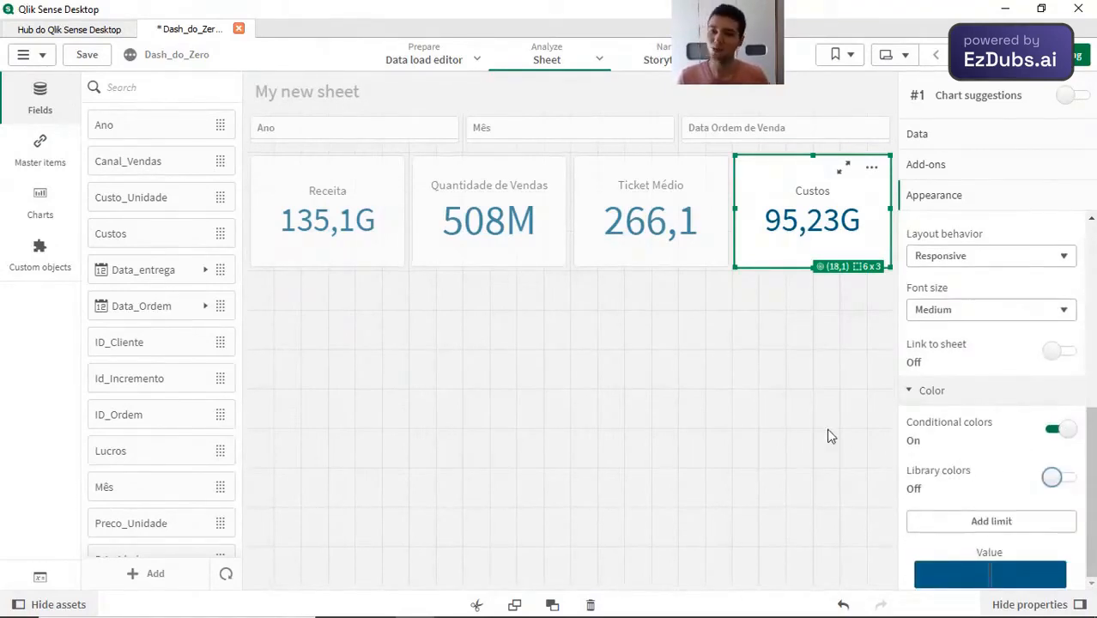
click(1062, 429)
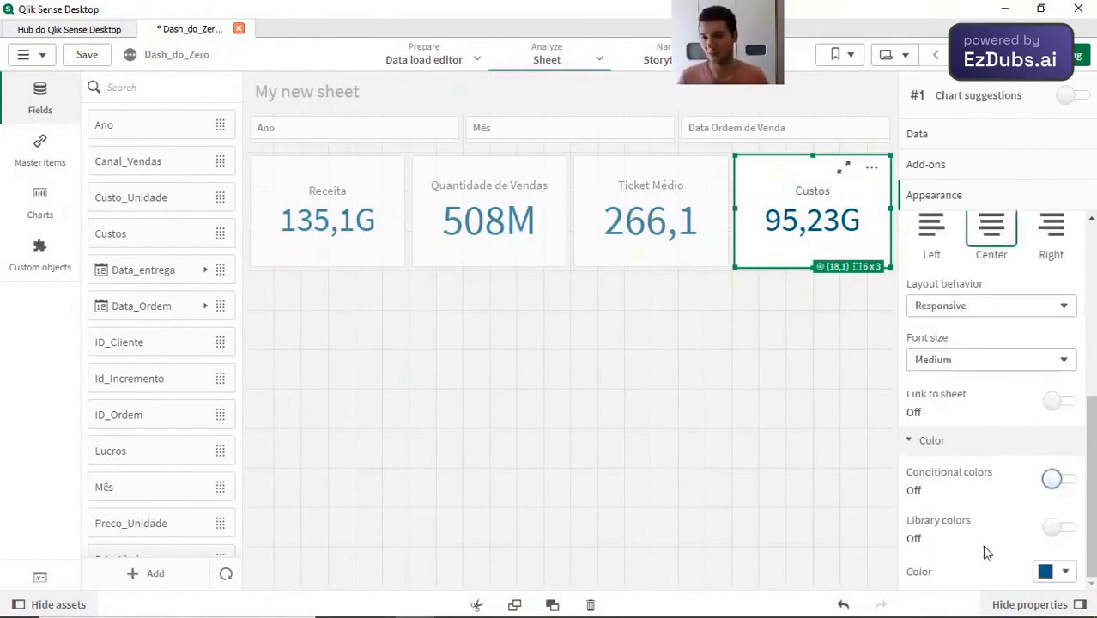
click(1062, 572)
click(1064, 531)
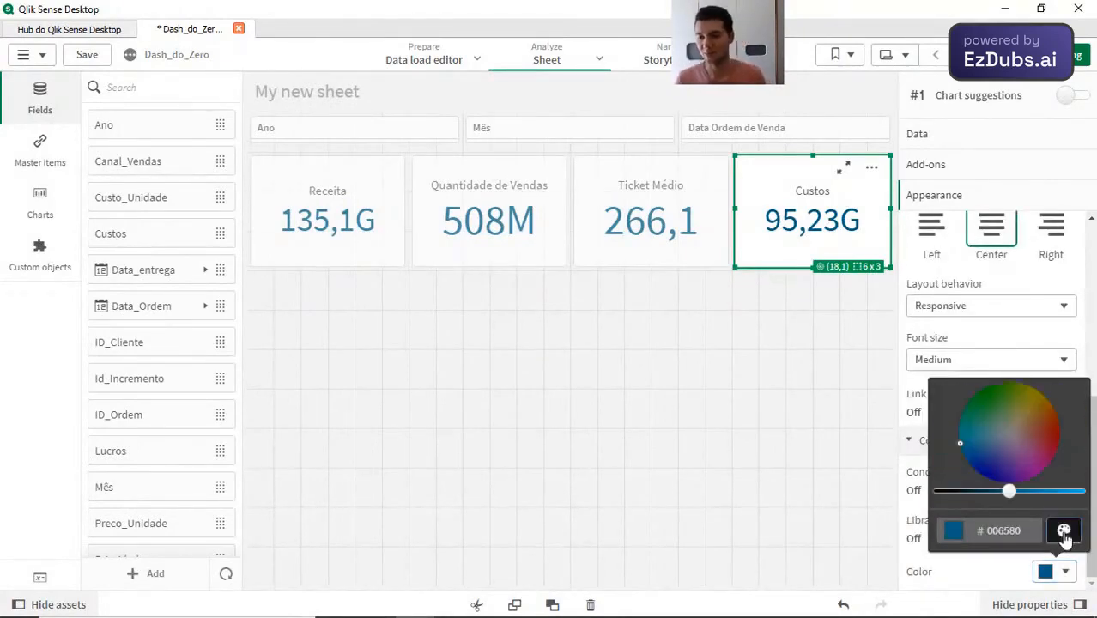
click(1062, 438)
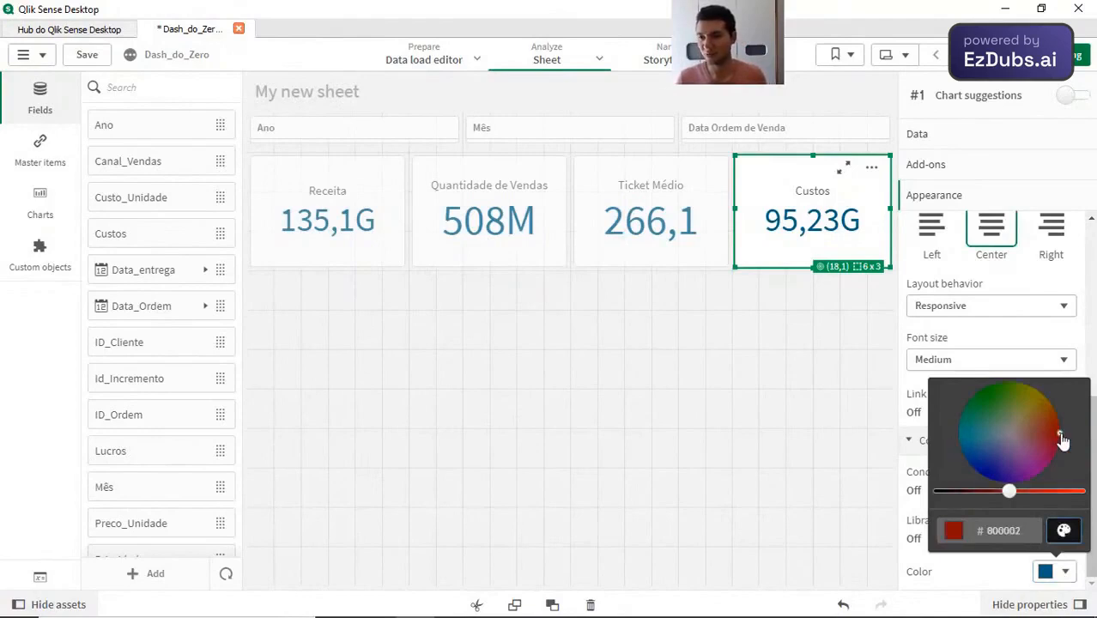
click(814, 461)
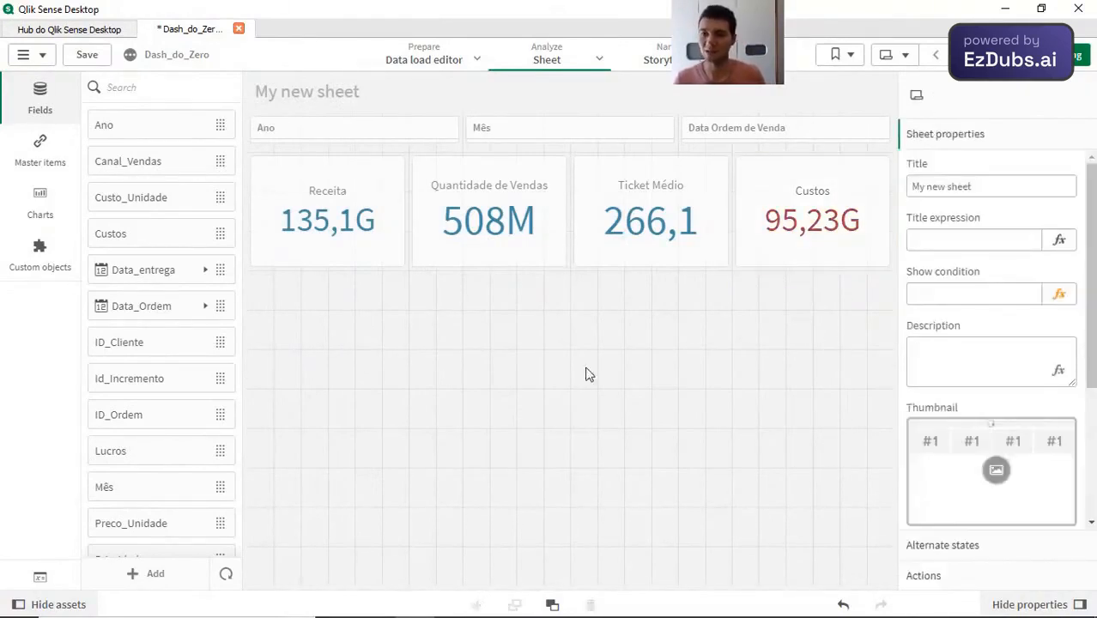
click(804, 244)
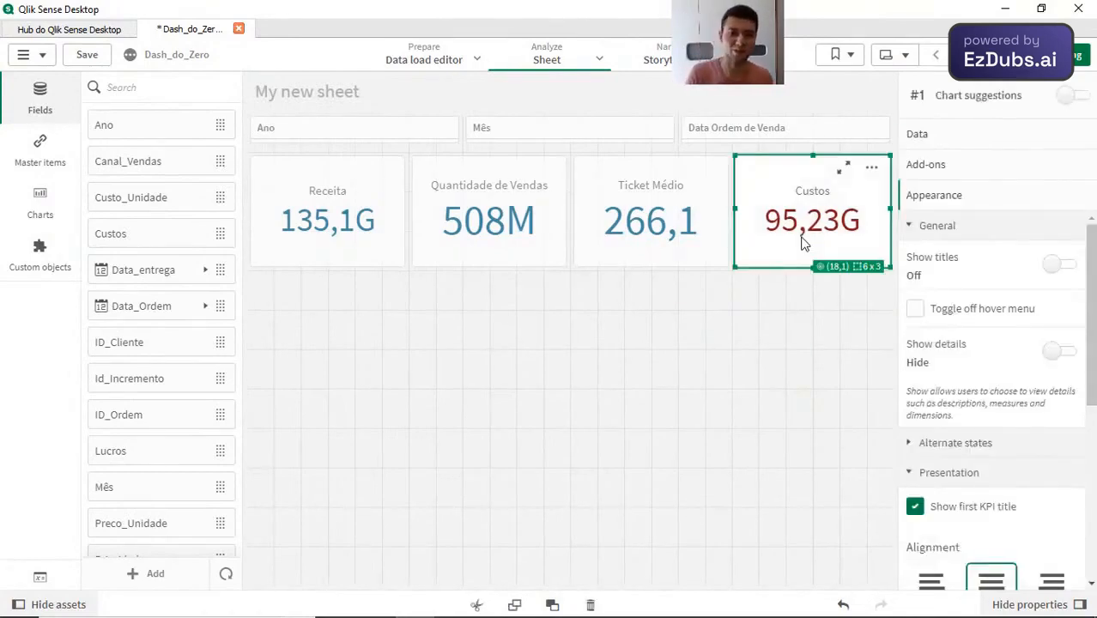
click(564, 409)
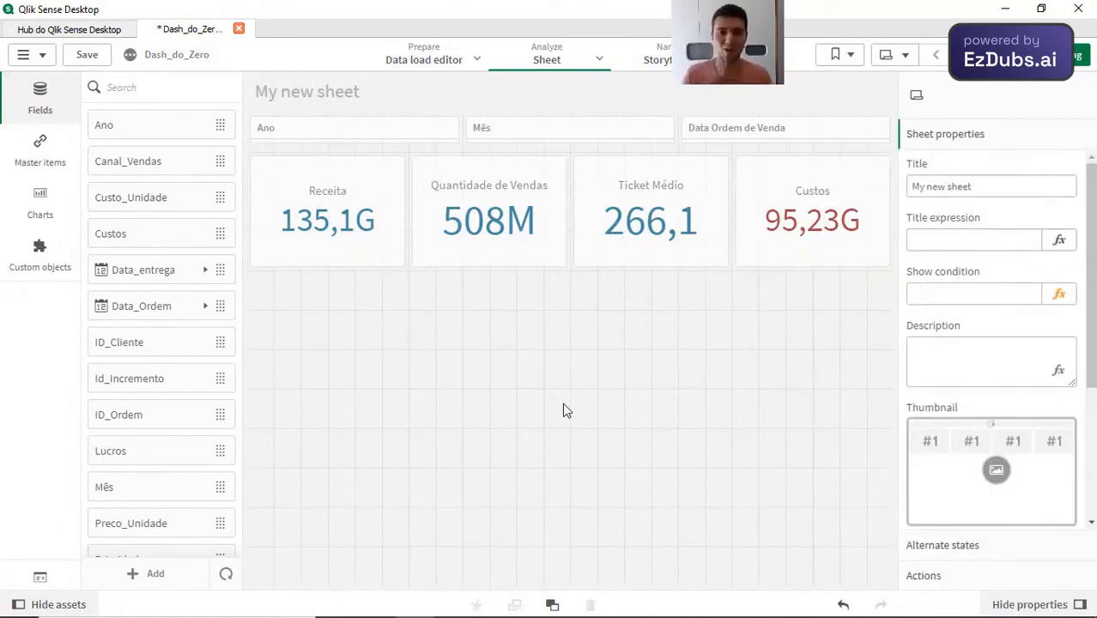
Step: Add a bar chart below the KPIs and extend it up to the KPI row, making it 12 x 8 grid cells
click(59, 220)
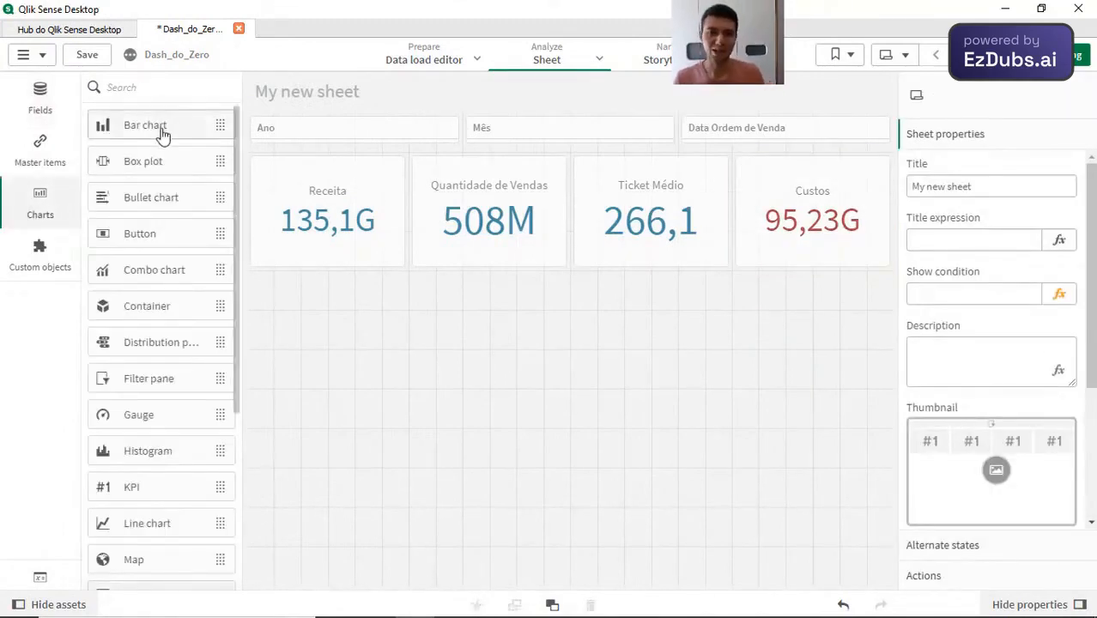
drag(163, 134, 479, 428)
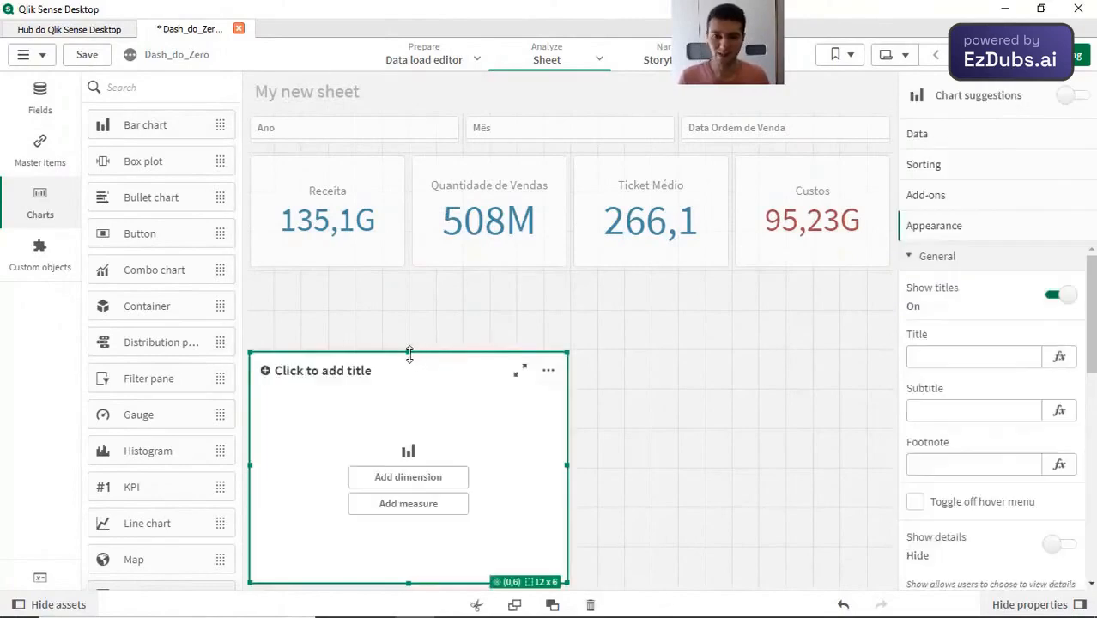
drag(410, 354, 392, 264)
click(356, 227)
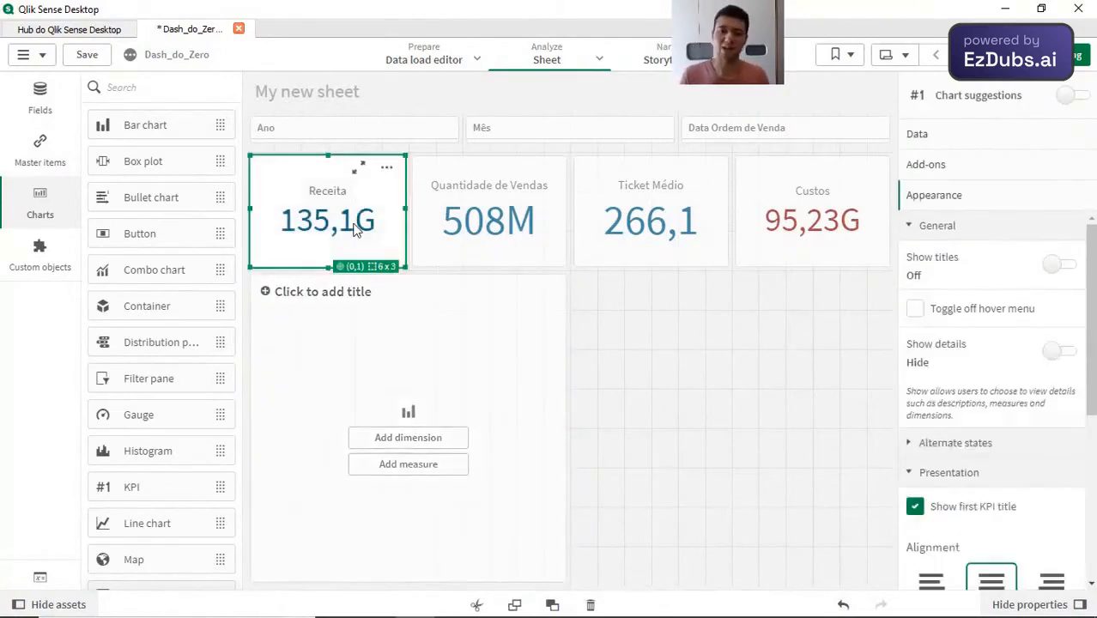
Step: Add the Tipo_de_item field to the empty bar chart as its dimension
click(39, 96)
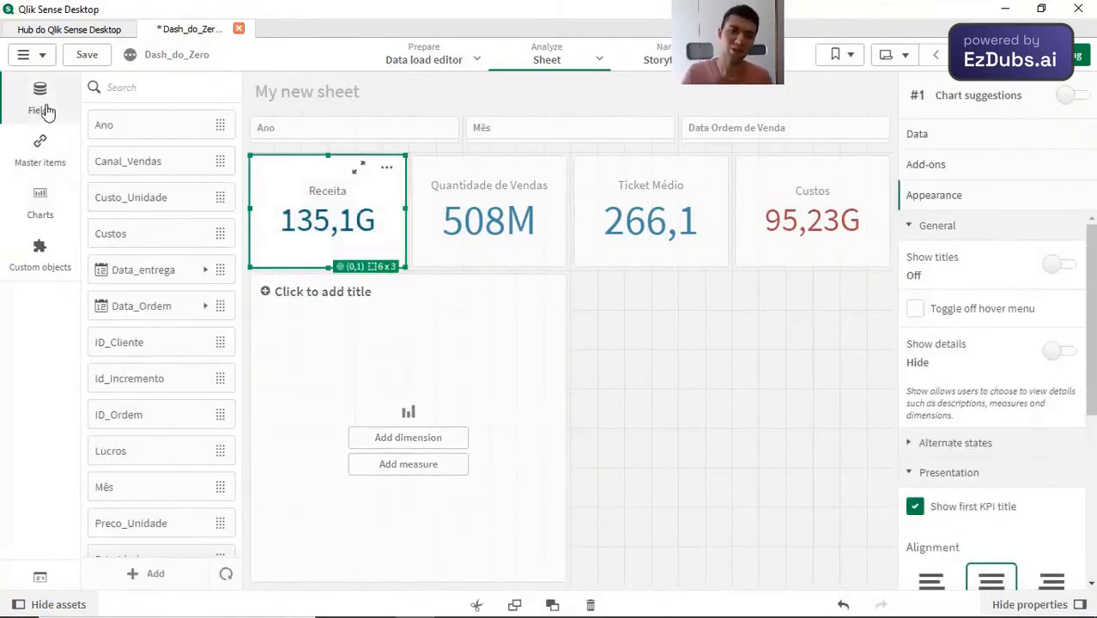
scroll(147, 380, down, 3)
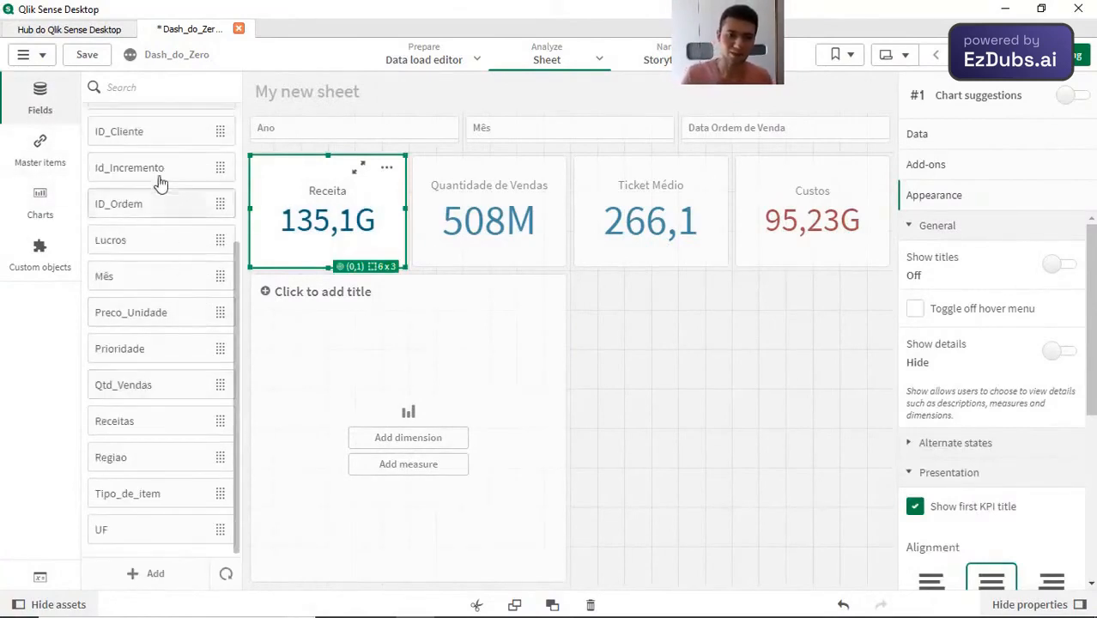
drag(157, 502, 465, 363)
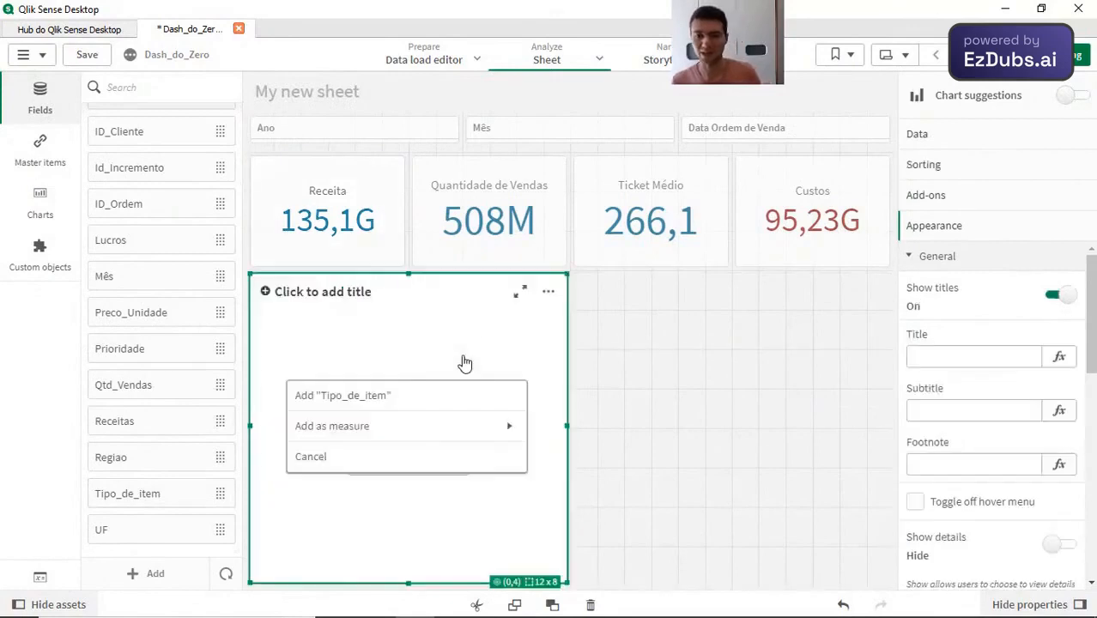
click(374, 401)
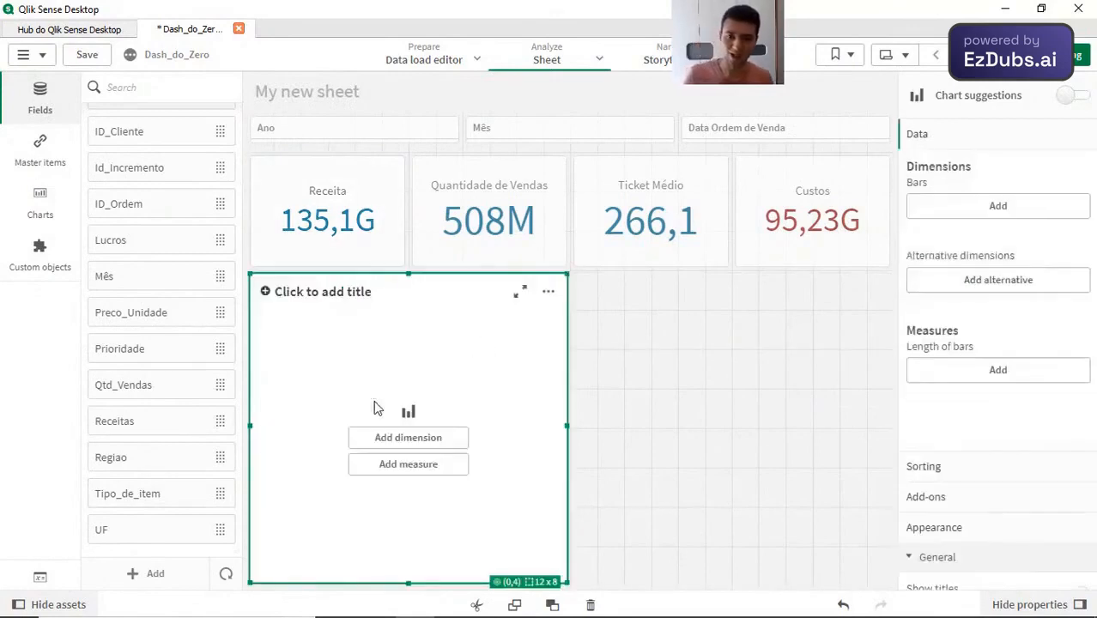
Step: Add Sum(Receitas) as the bar chart's measure
click(434, 468)
text(rece)
click(537, 428)
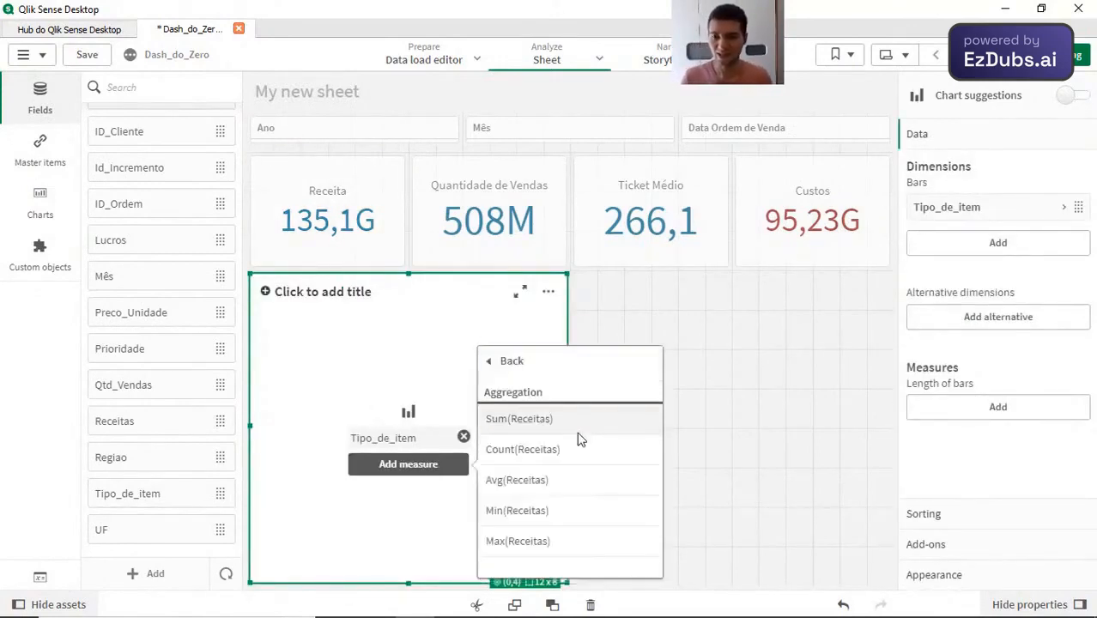
click(519, 419)
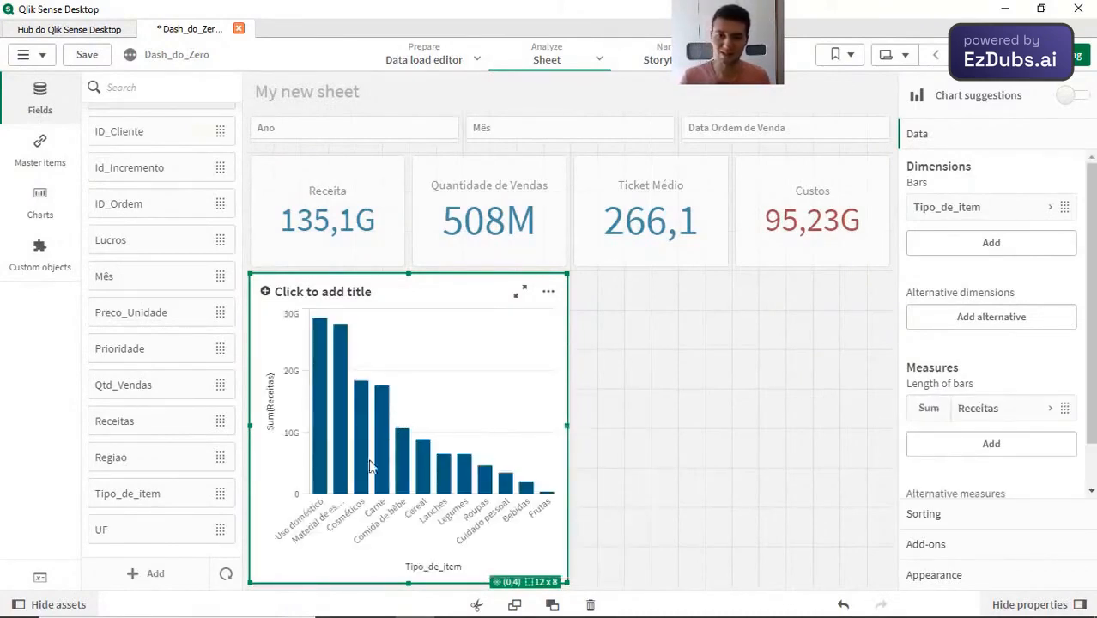
Step: Label the bar chart's Sum(Receitas) measure Receita
click(970, 408)
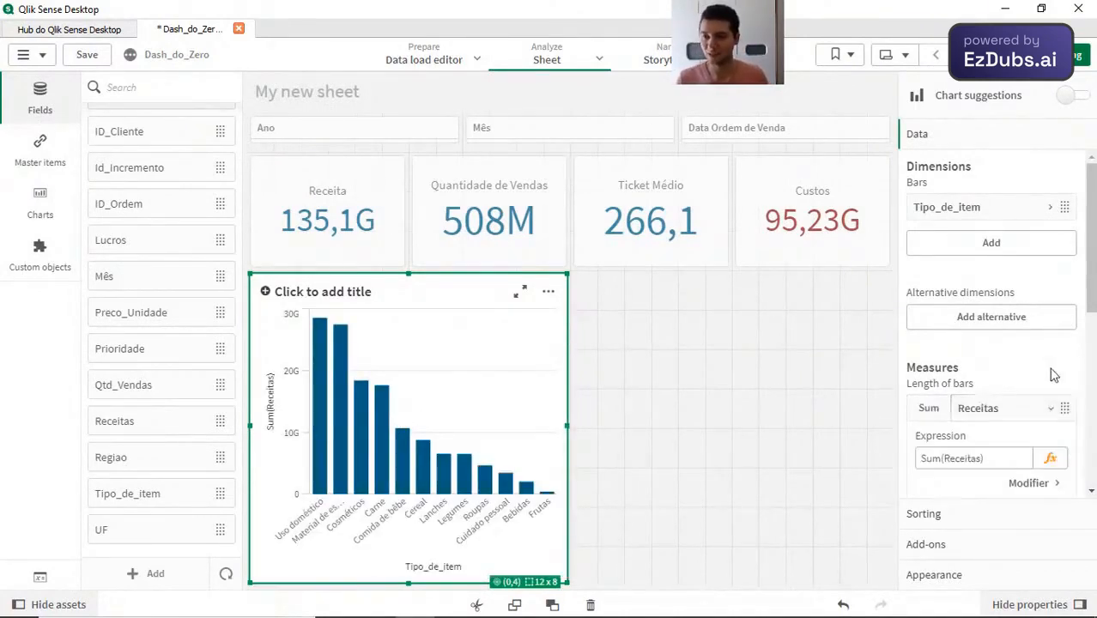
click(957, 398)
text(Receita)
Step: Label the bar chart's Tipo_de_item dimension Tipos de Item
scroll(970, 258, up, 3)
click(962, 211)
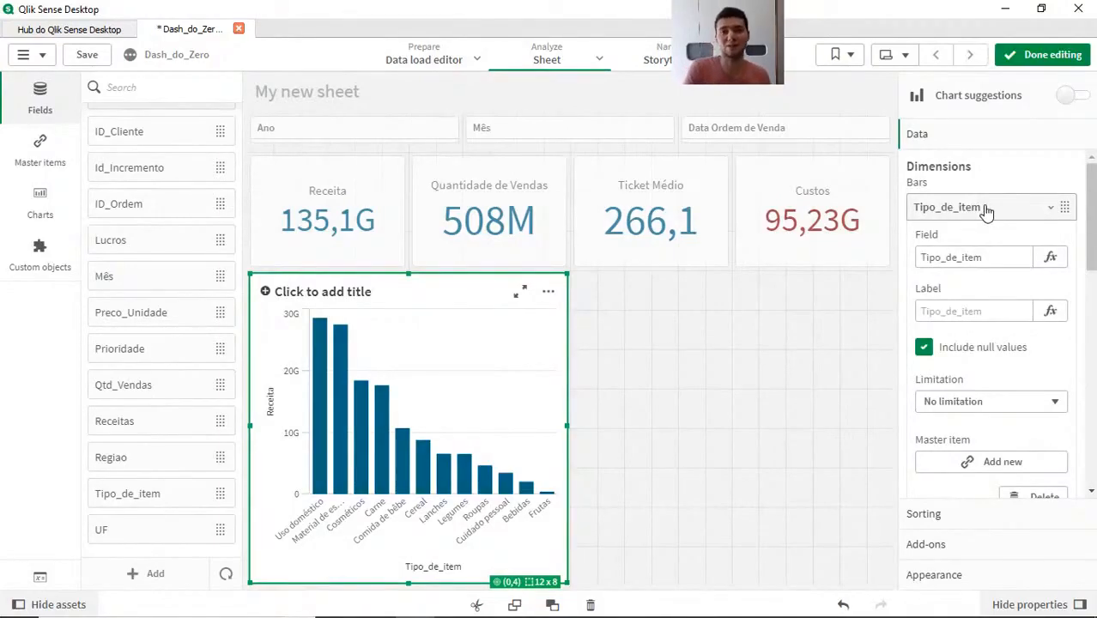
scroll(993, 483, down, 3)
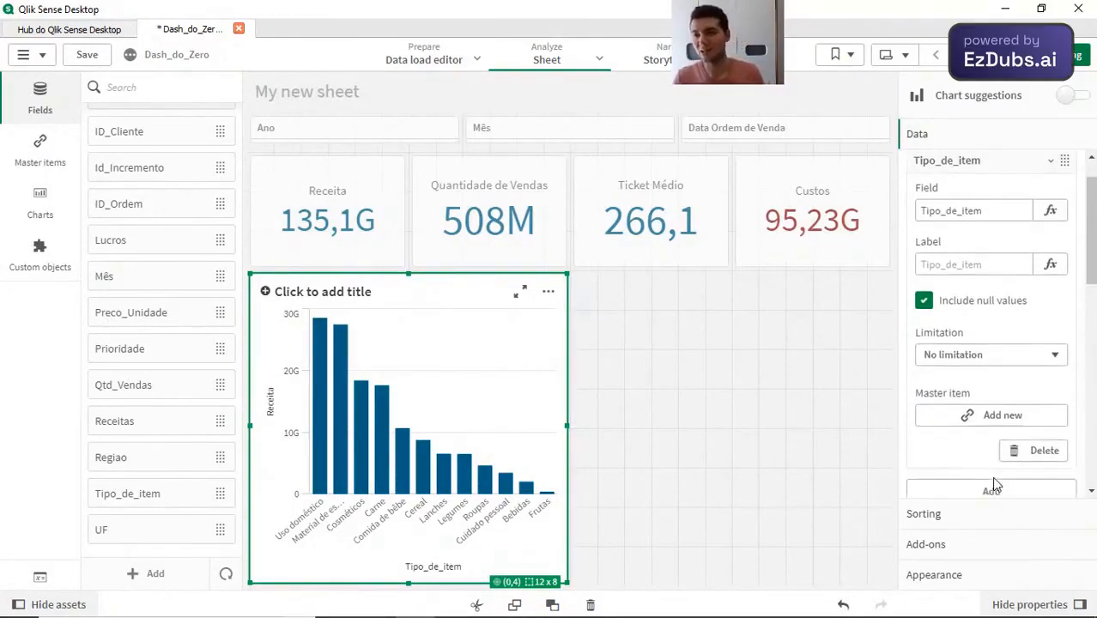
scroll(969, 414, down, 9)
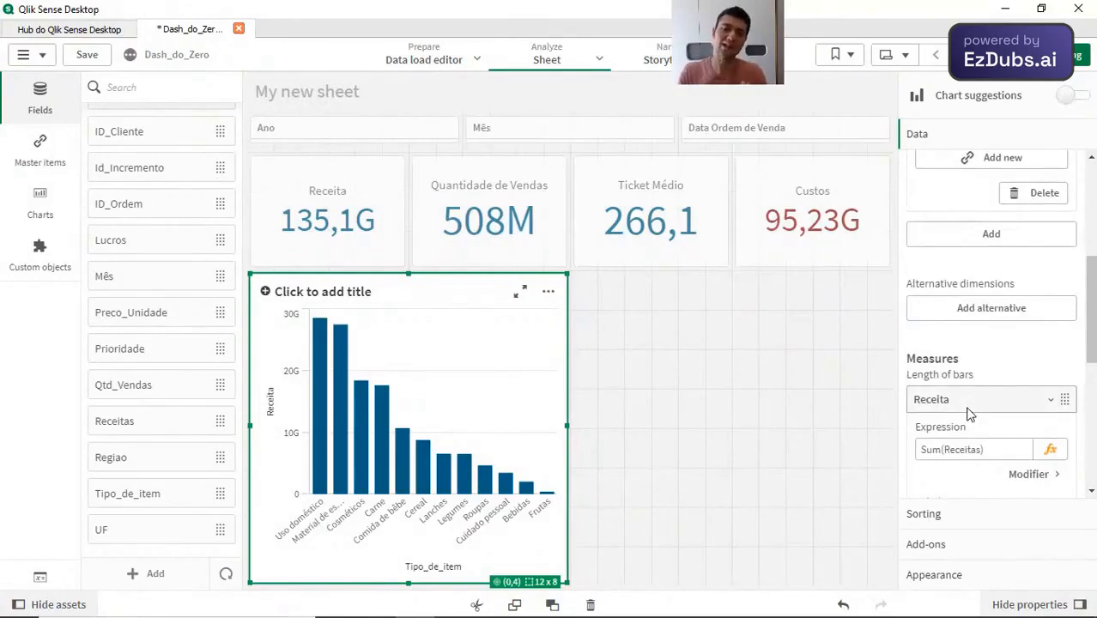
scroll(1017, 352, up, 12)
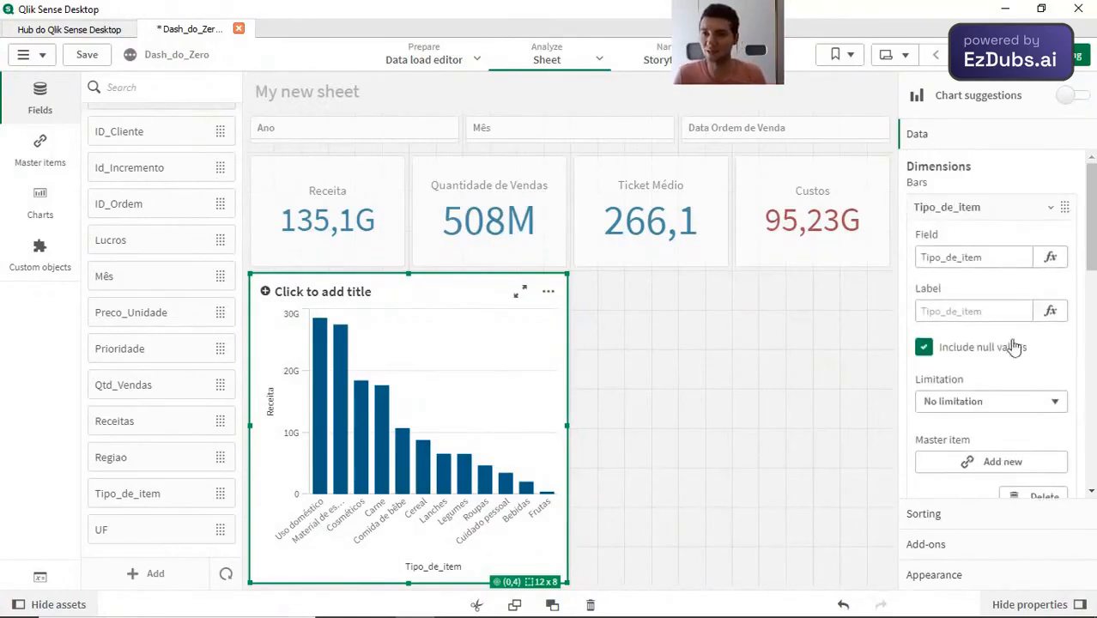
click(978, 313)
text(Tipo)
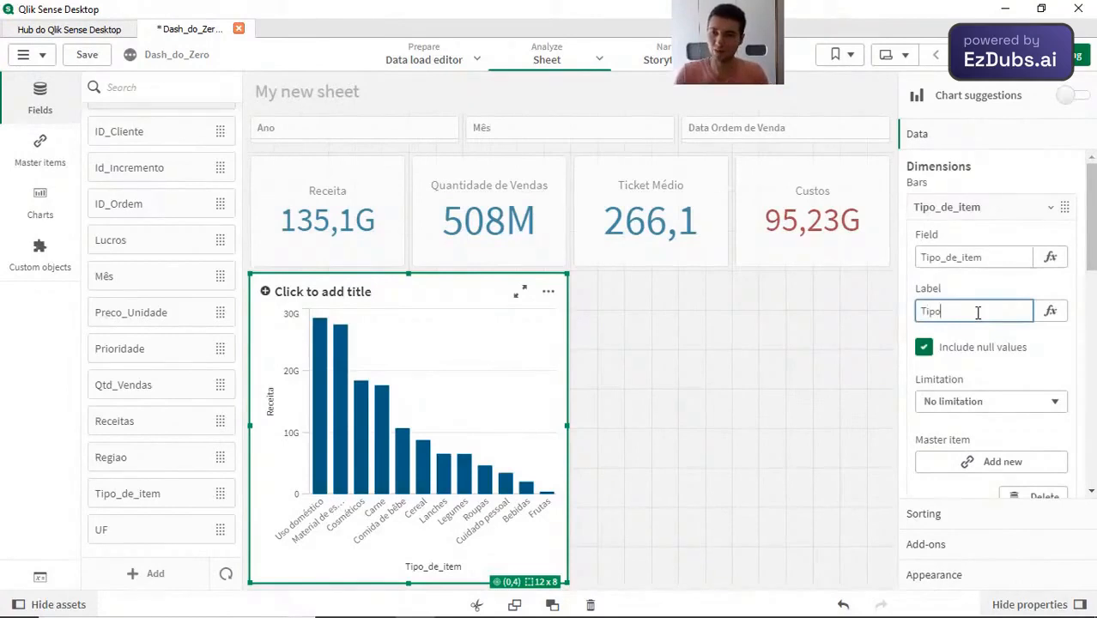
text(s de Item)
key(Return)
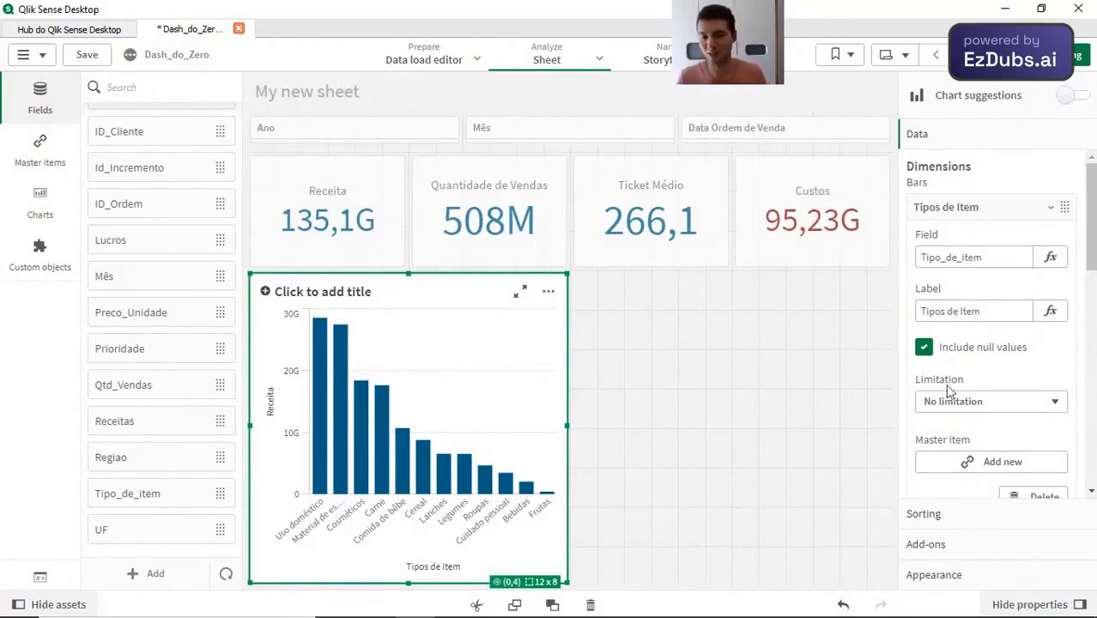
scroll(992, 412, down, 5)
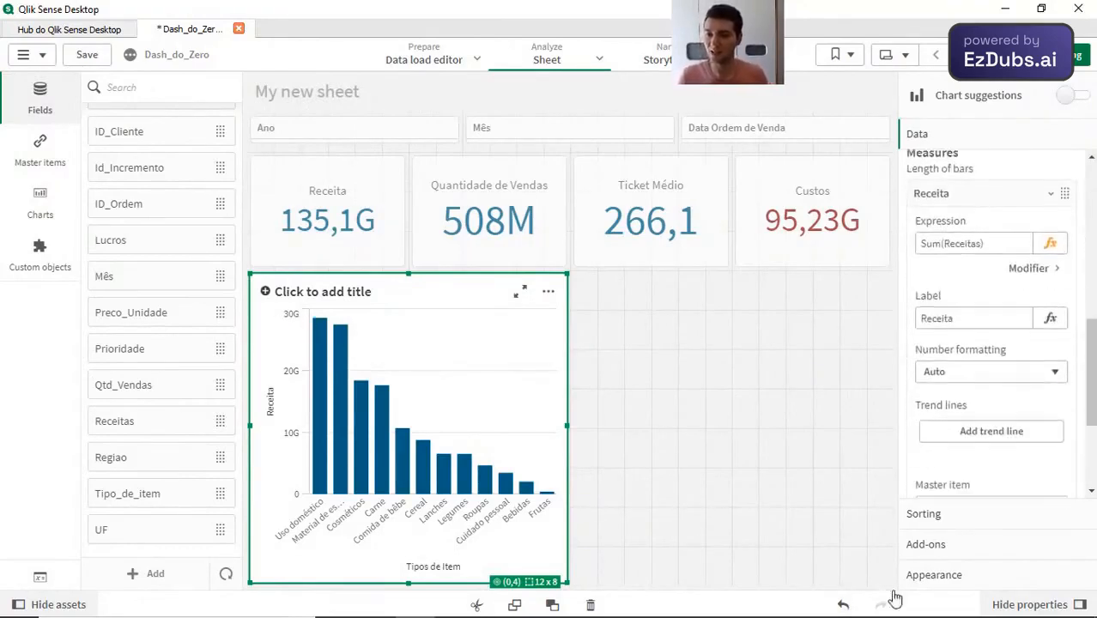
Step: Title the bar chart Receita por Tipo de Item
click(985, 576)
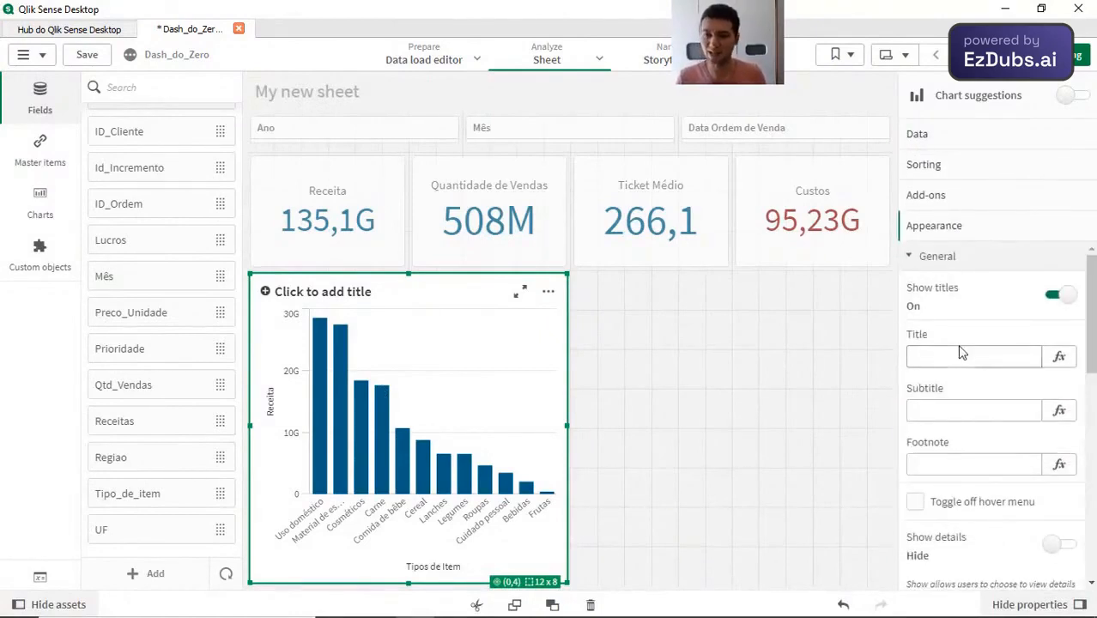
scroll(1000, 357, down, 6)
scroll(985, 378, up, 3)
scroll(981, 326, down, 1)
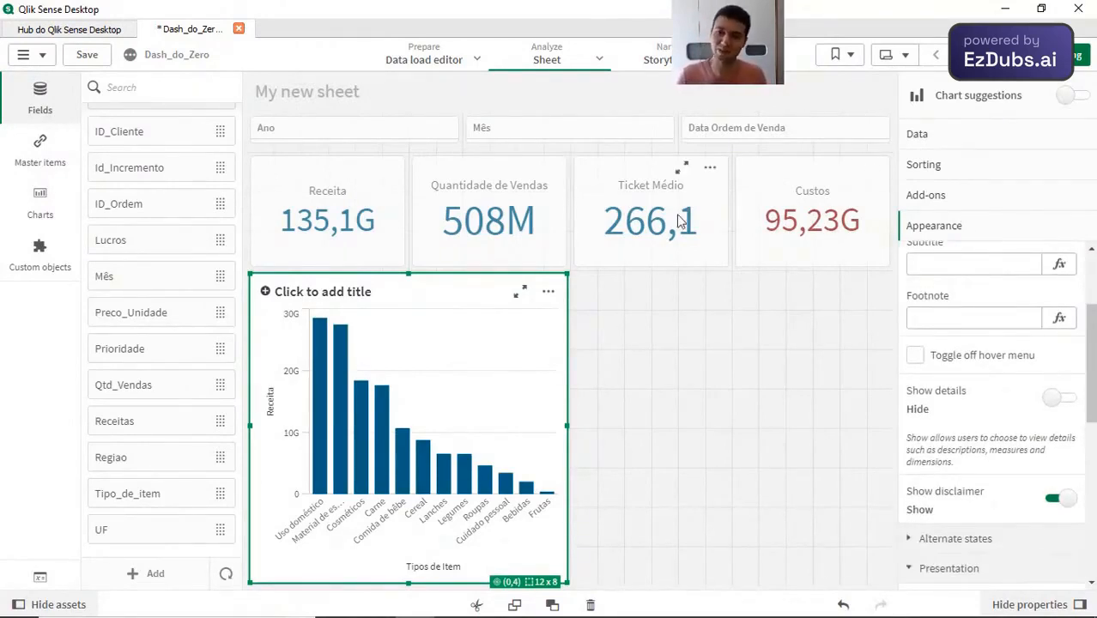
click(708, 202)
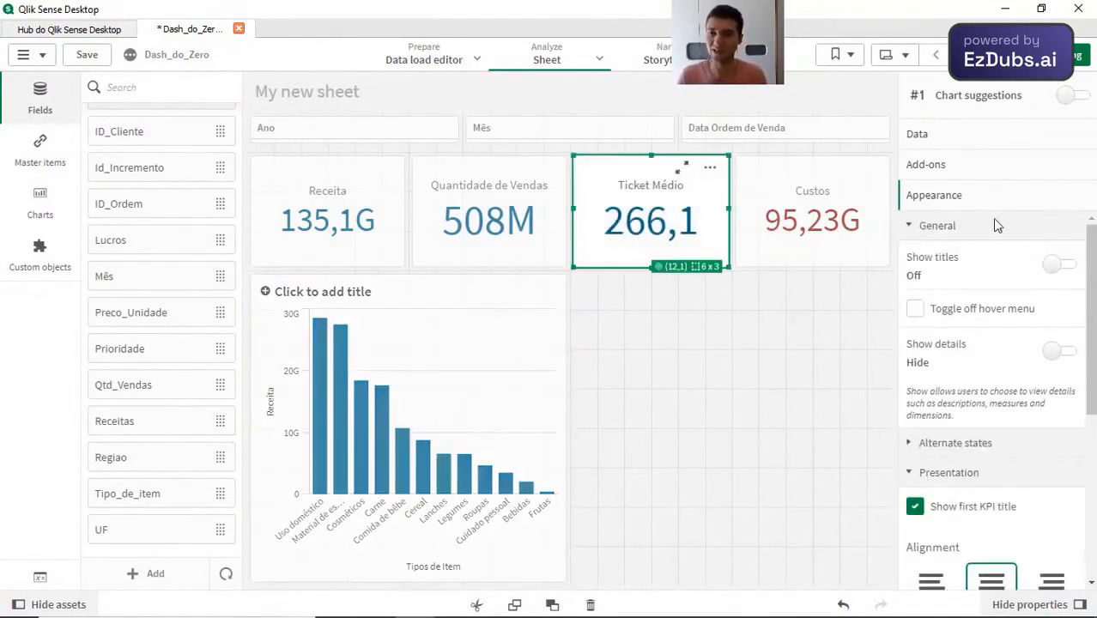
click(496, 415)
click(347, 299)
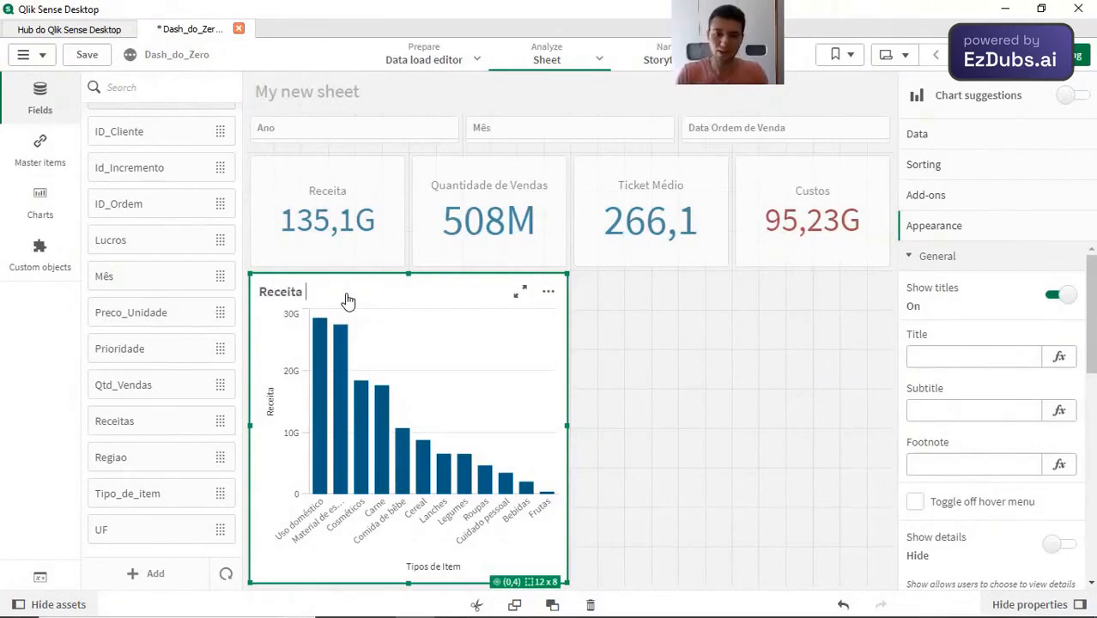
text(ipo de Item)
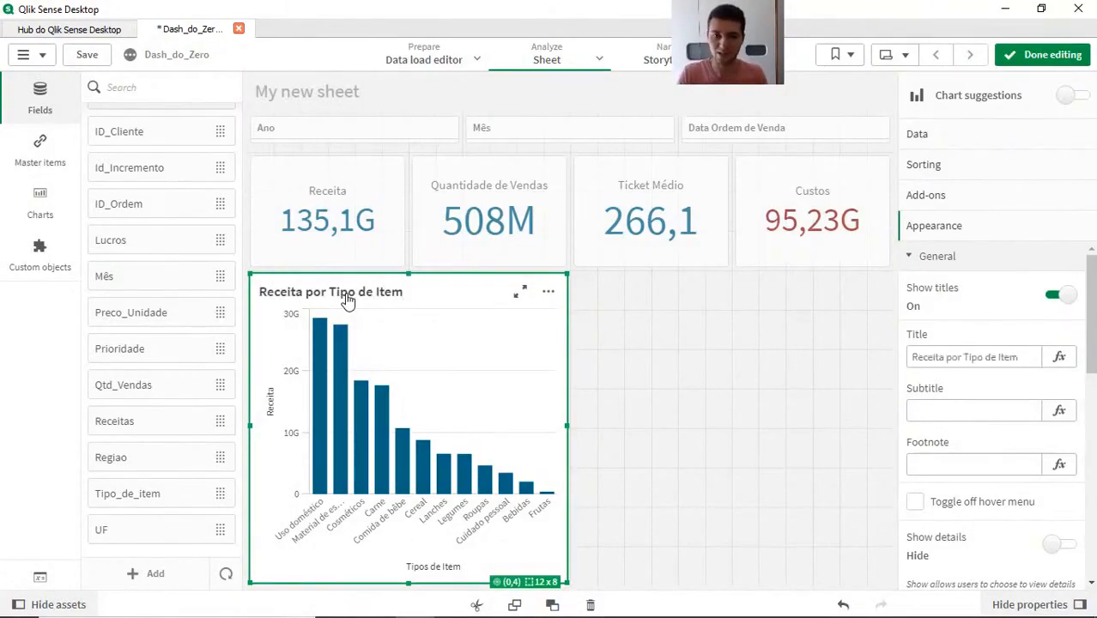
Step: Try the horizontal orientation on the bar chart and restore the vertical one
scroll(999, 409, down, 5)
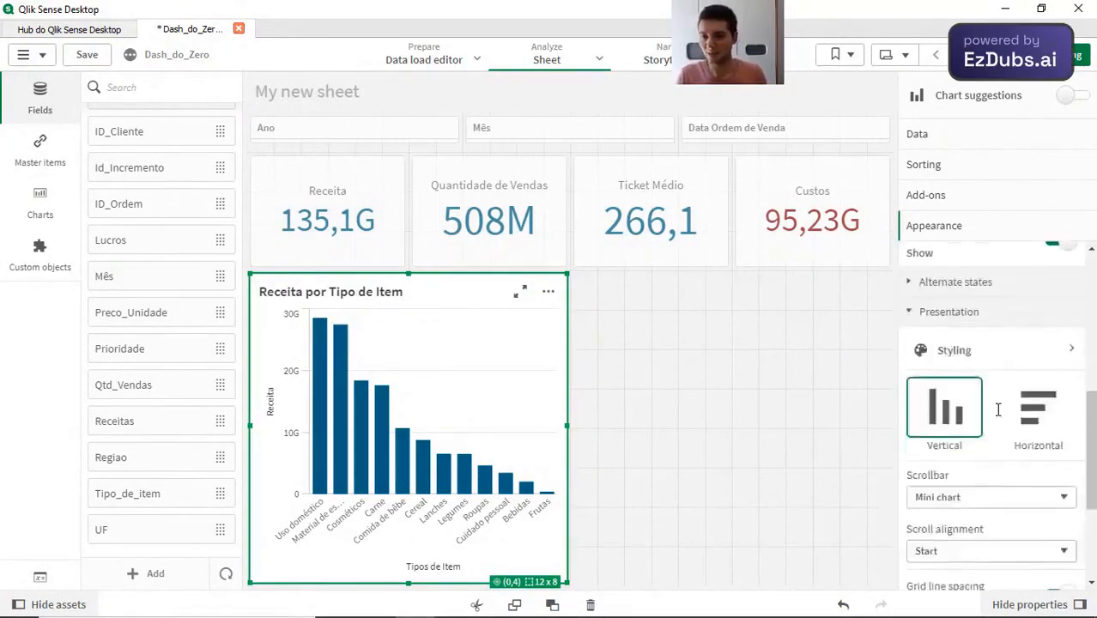
click(1013, 406)
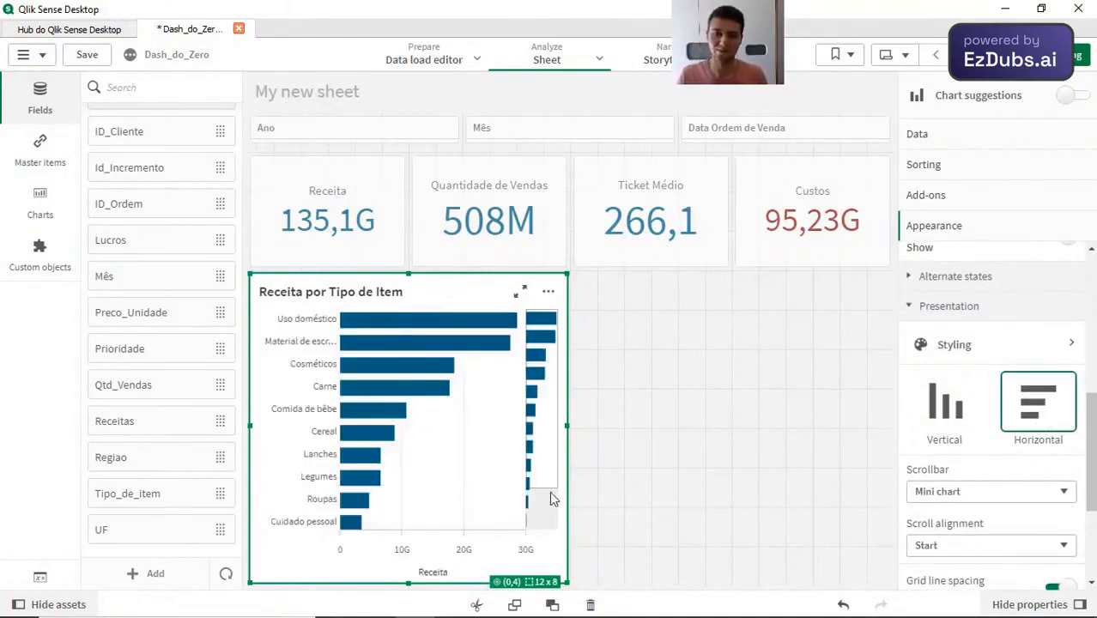
click(944, 403)
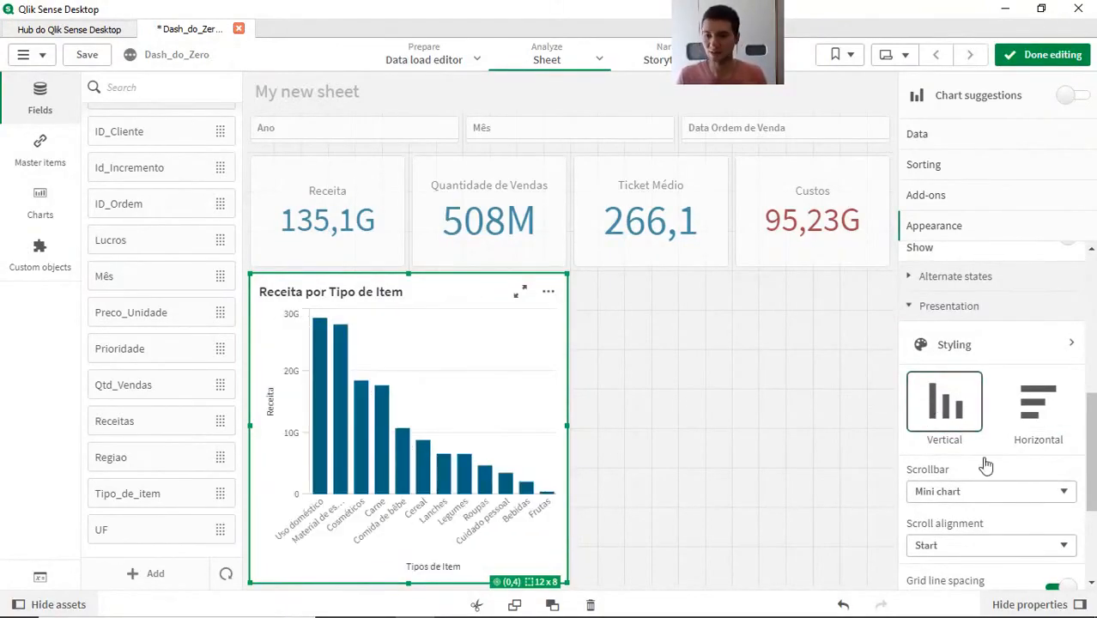
Step: Turn on value labels for the bar chart and set its Receita Y-axis to Title only
scroll(1009, 473, down, 3)
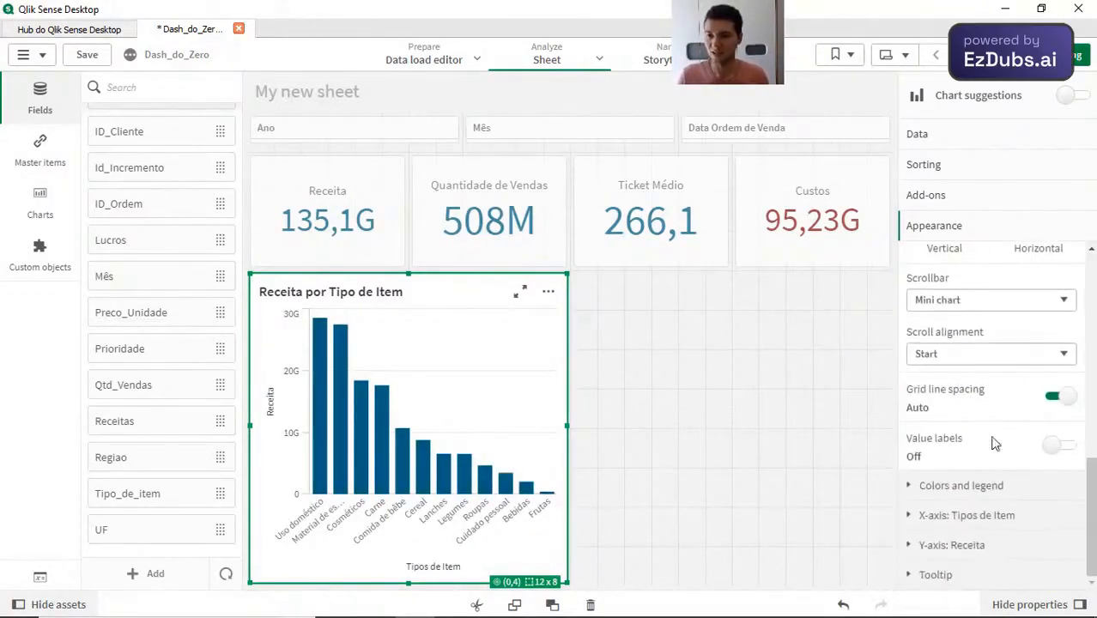
click(1062, 444)
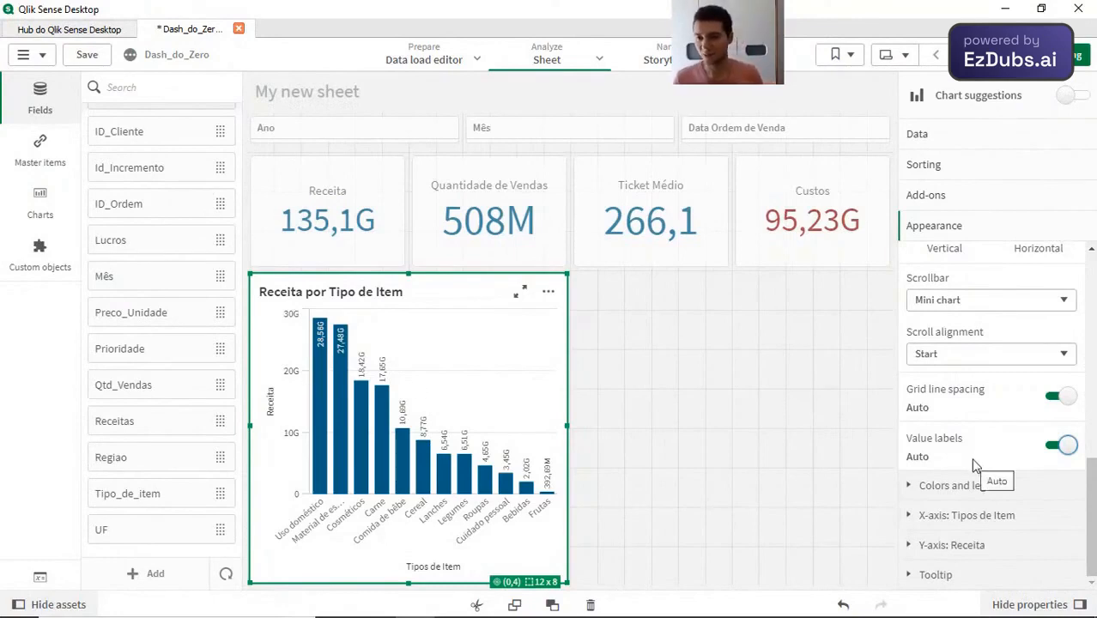
click(944, 546)
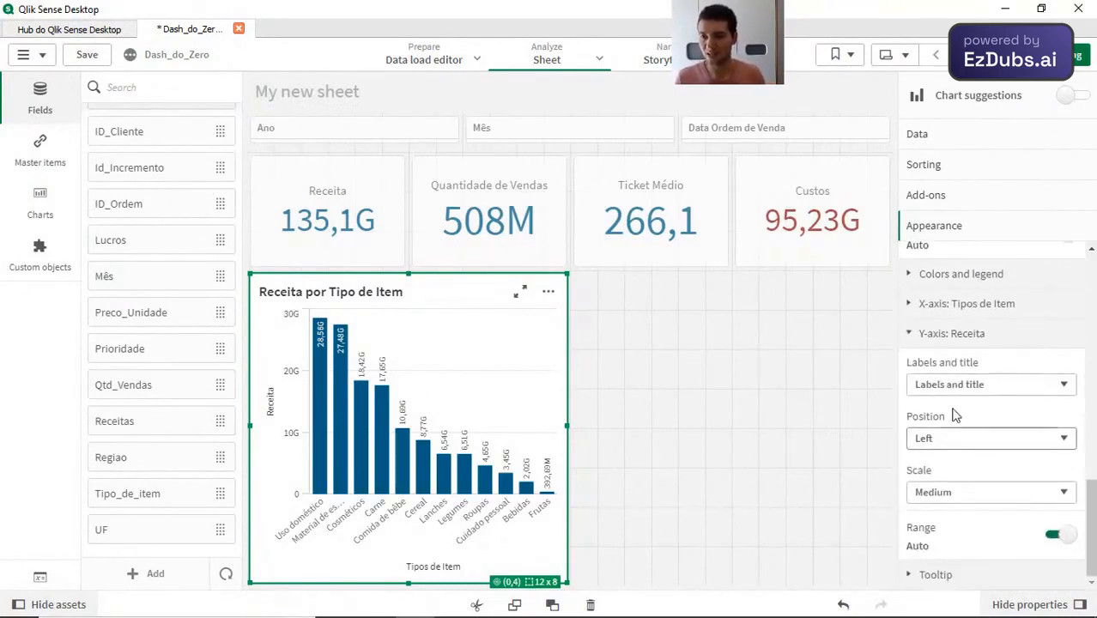
click(996, 386)
click(987, 432)
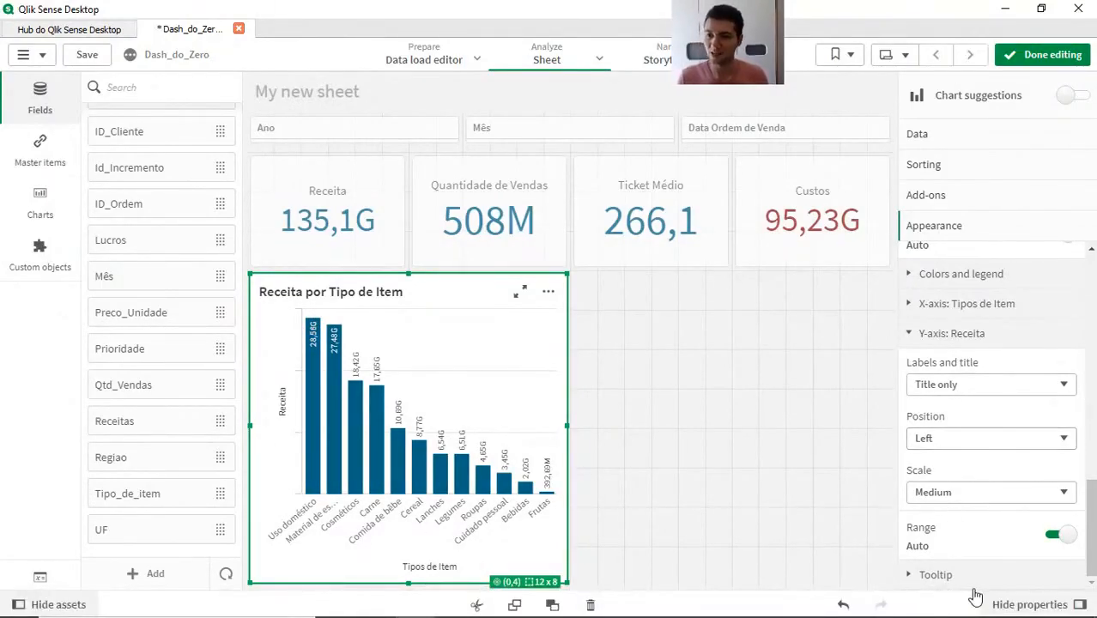
Step: Preview the sheet outside edit mode, return to editing, and switch the bar chart's tooltip from basic to custom
scroll(938, 518, down, 1)
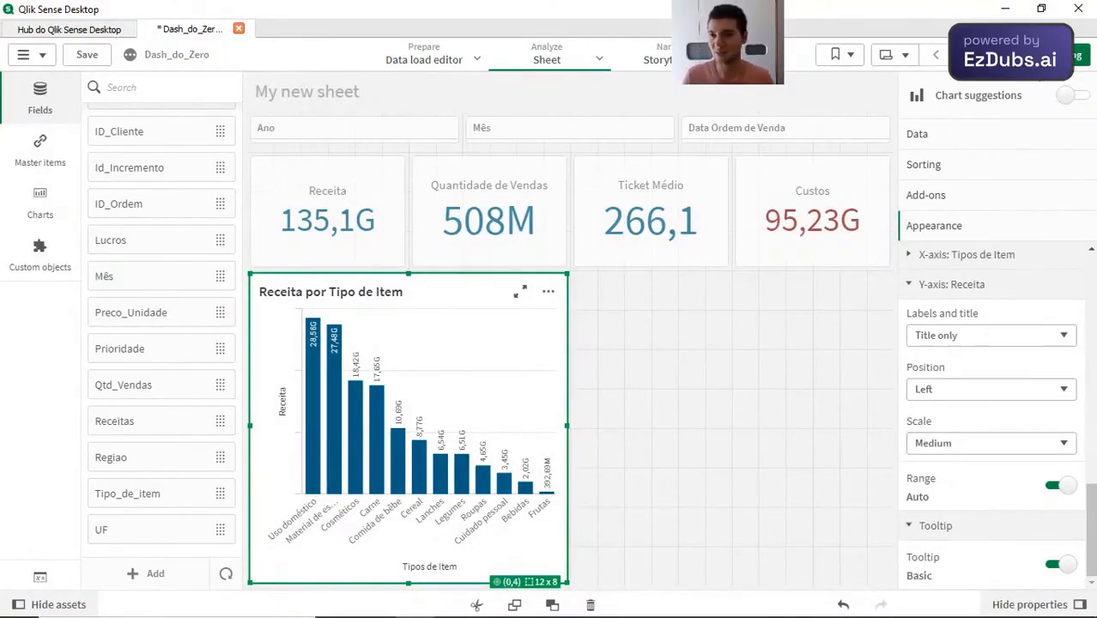
click(1077, 55)
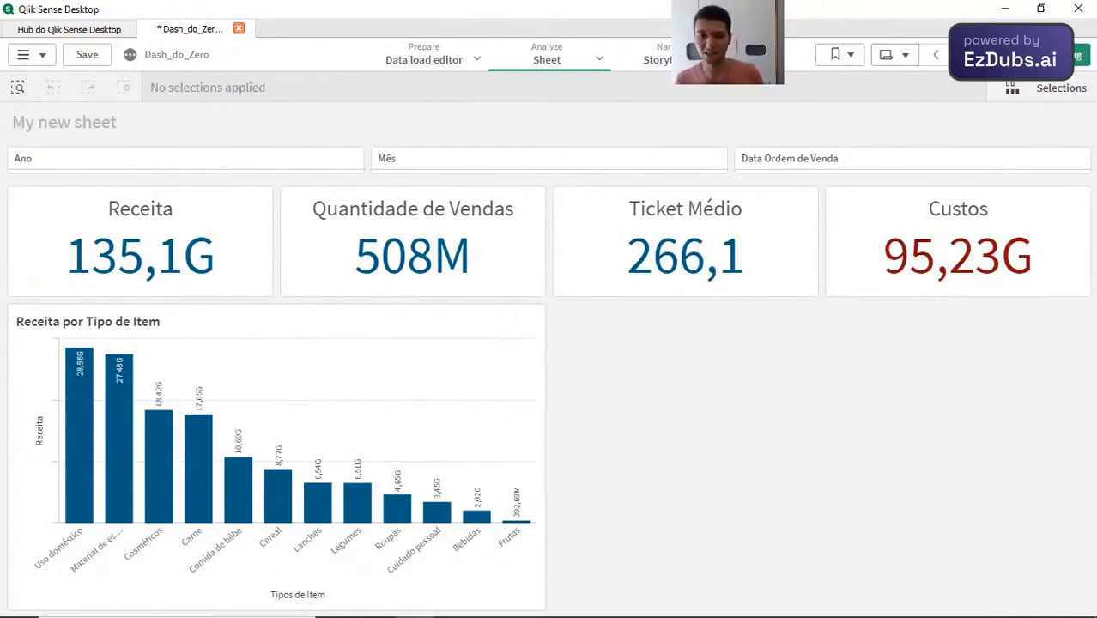
key(ctrl+e)
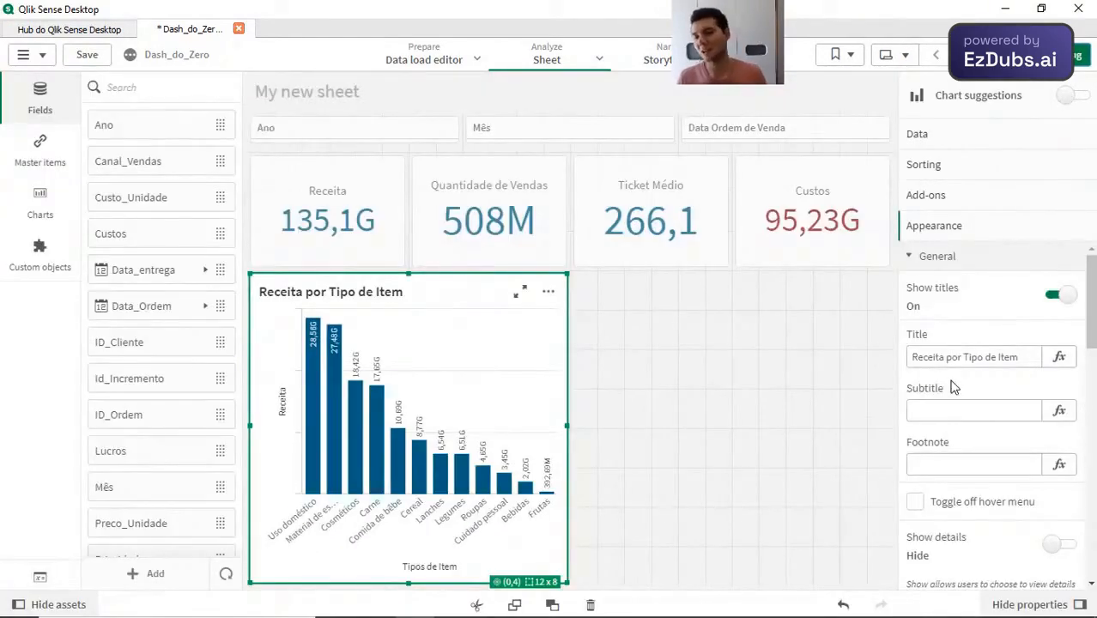
scroll(981, 413, down, 2)
scroll(982, 413, down, 5)
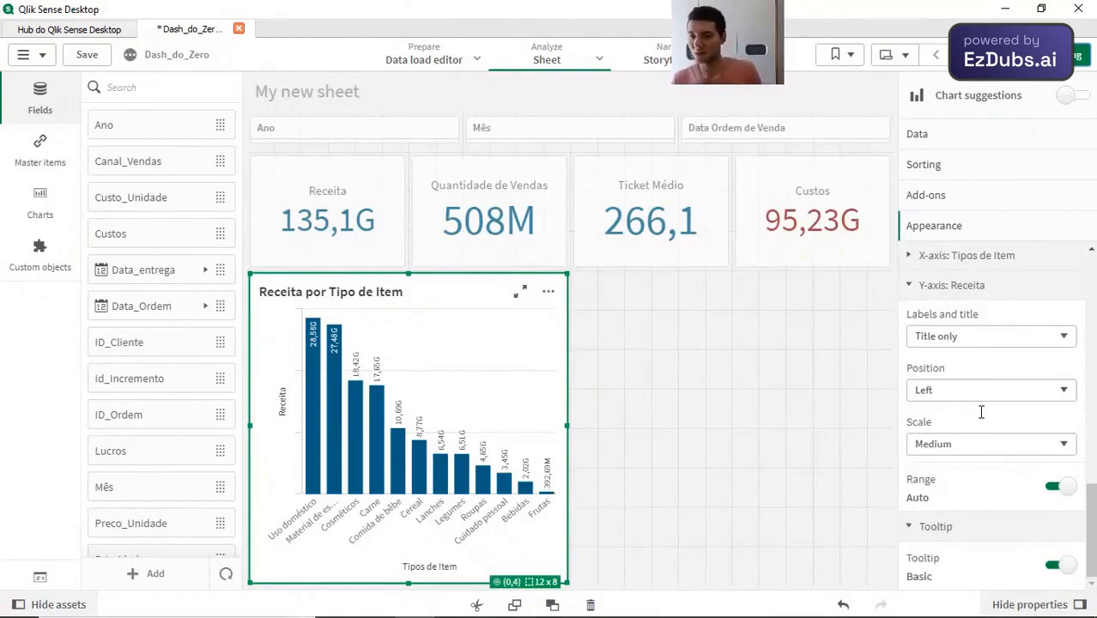
click(1054, 568)
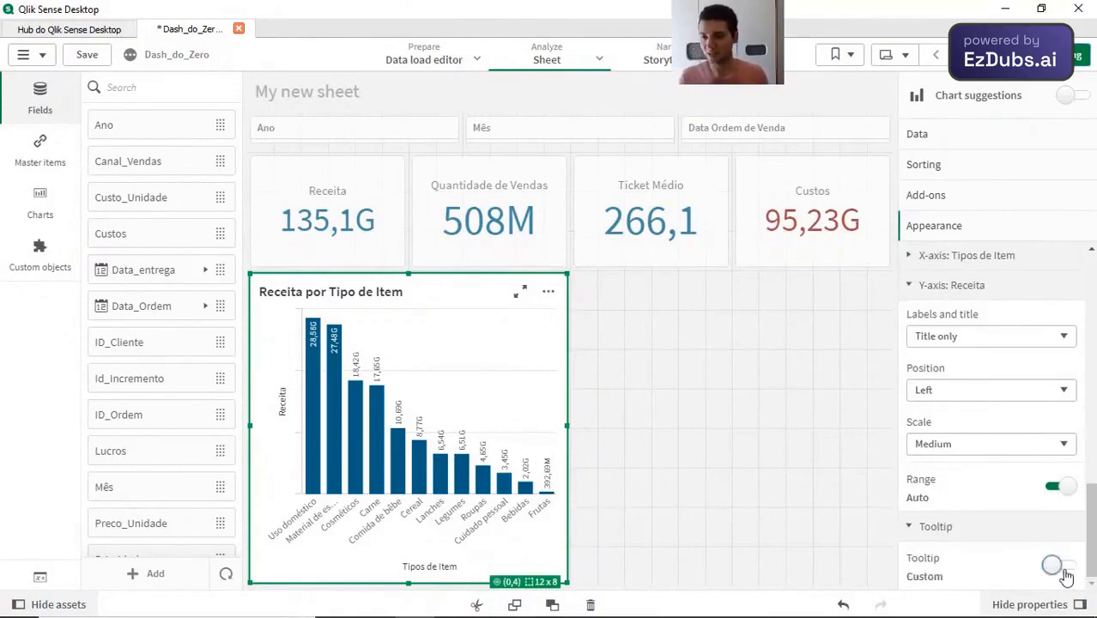
Step: Add Sum(Lucros) as a measure in the bar chart's custom tooltip
scroll(987, 429, down, 3)
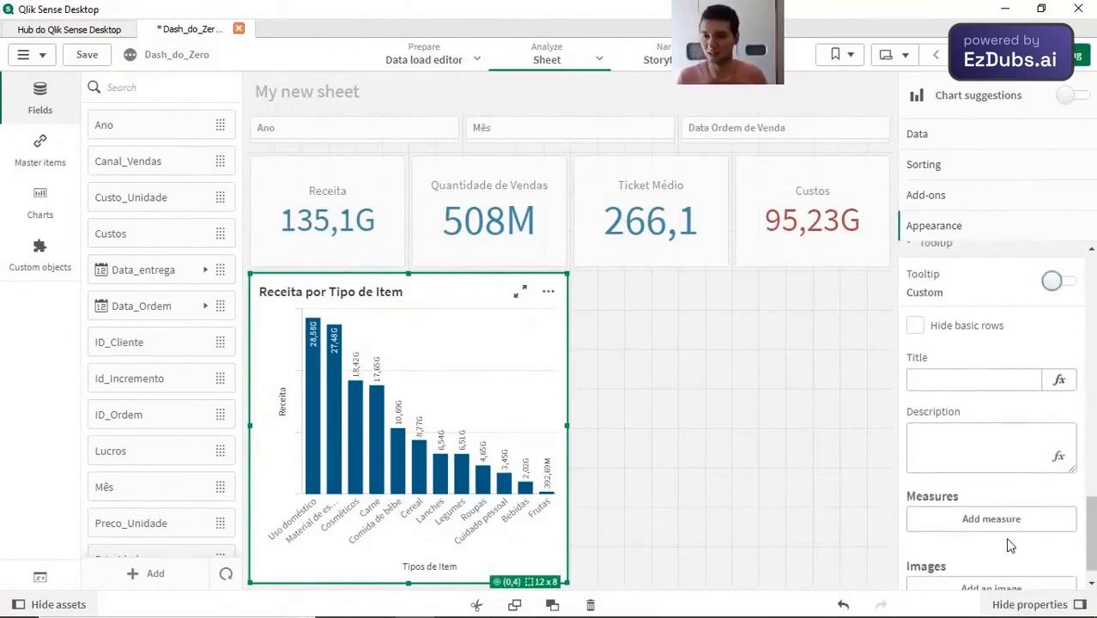
scroll(977, 408, down, 2)
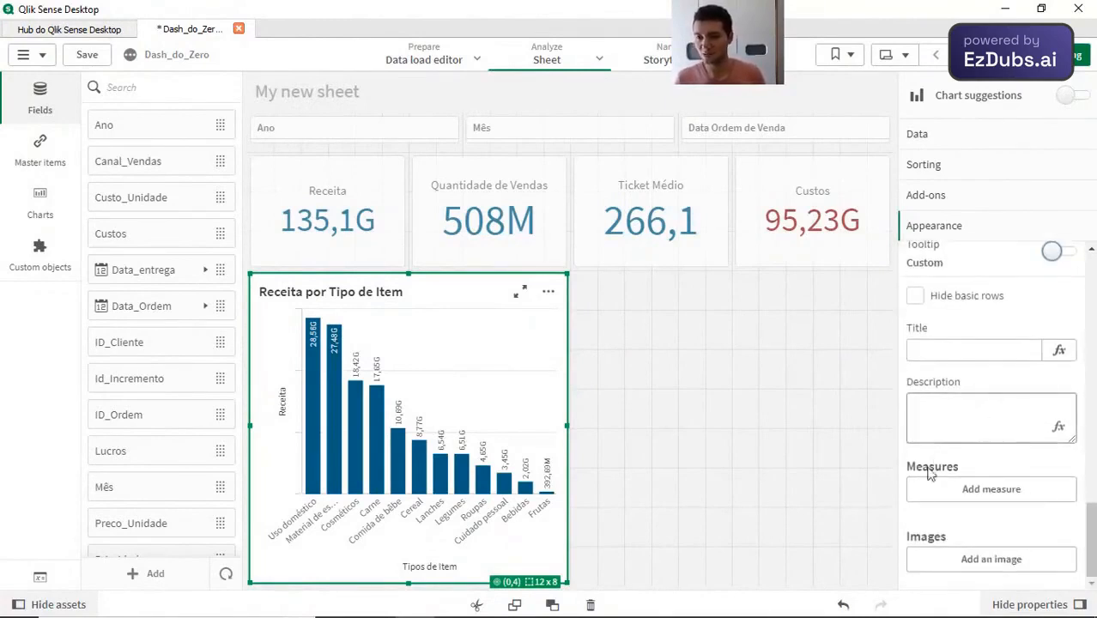
click(953, 498)
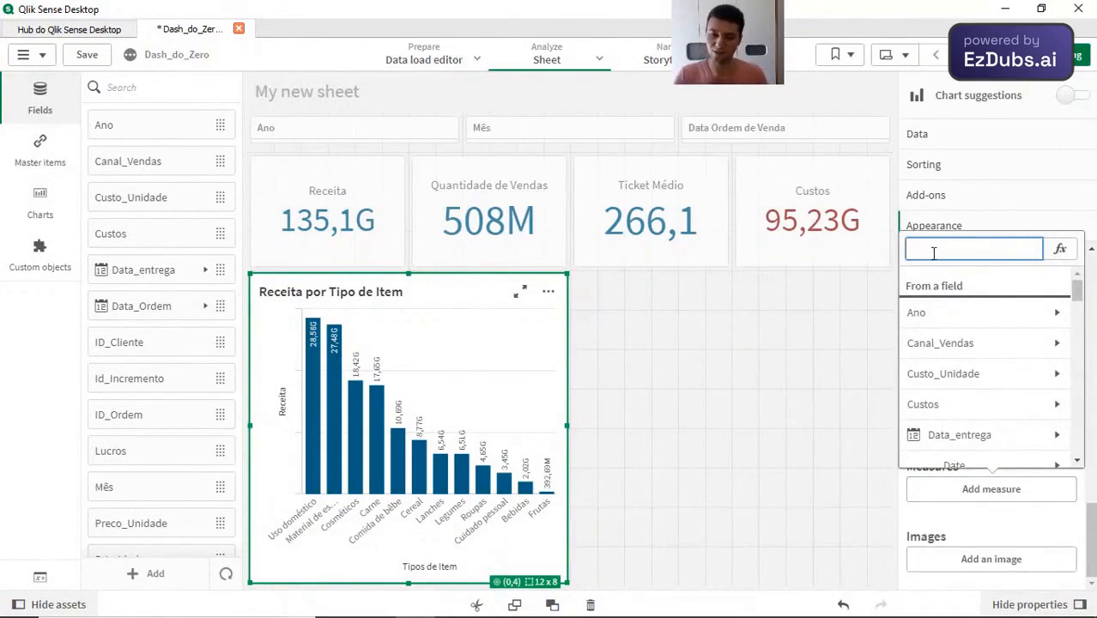
text(lucro)
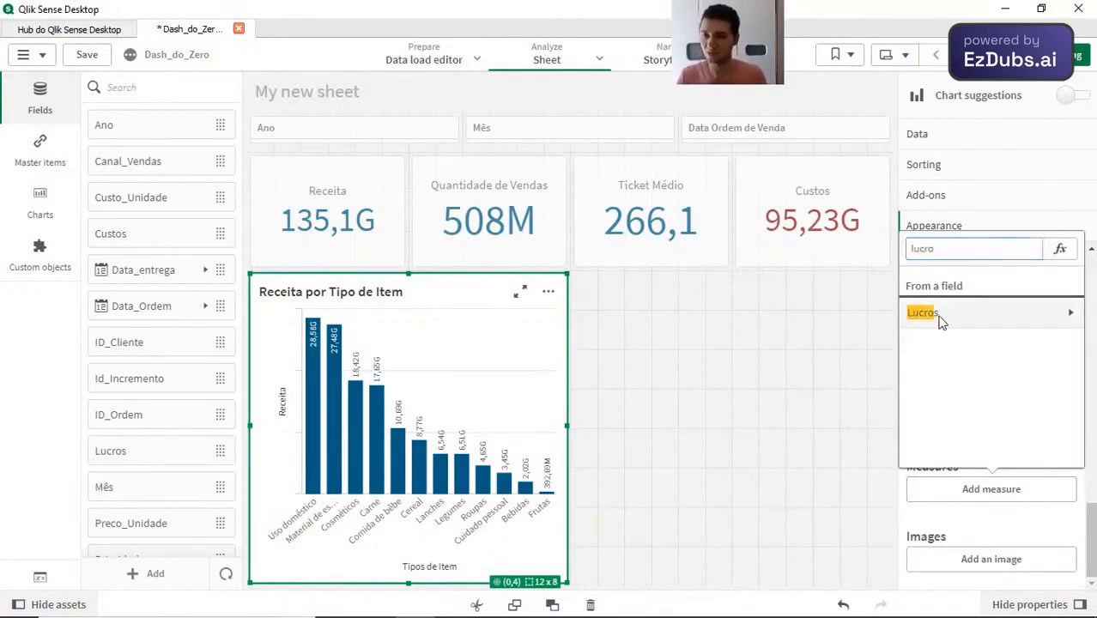
click(934, 314)
click(956, 312)
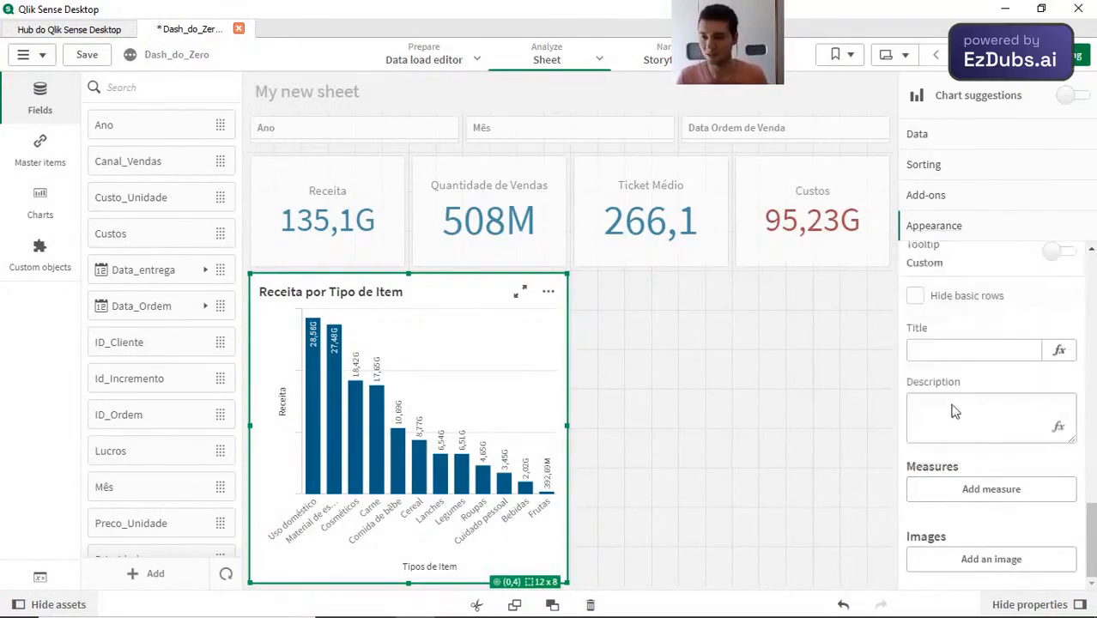
Step: Label the tooltip's Sum(Lucros) measure Lucros
click(993, 491)
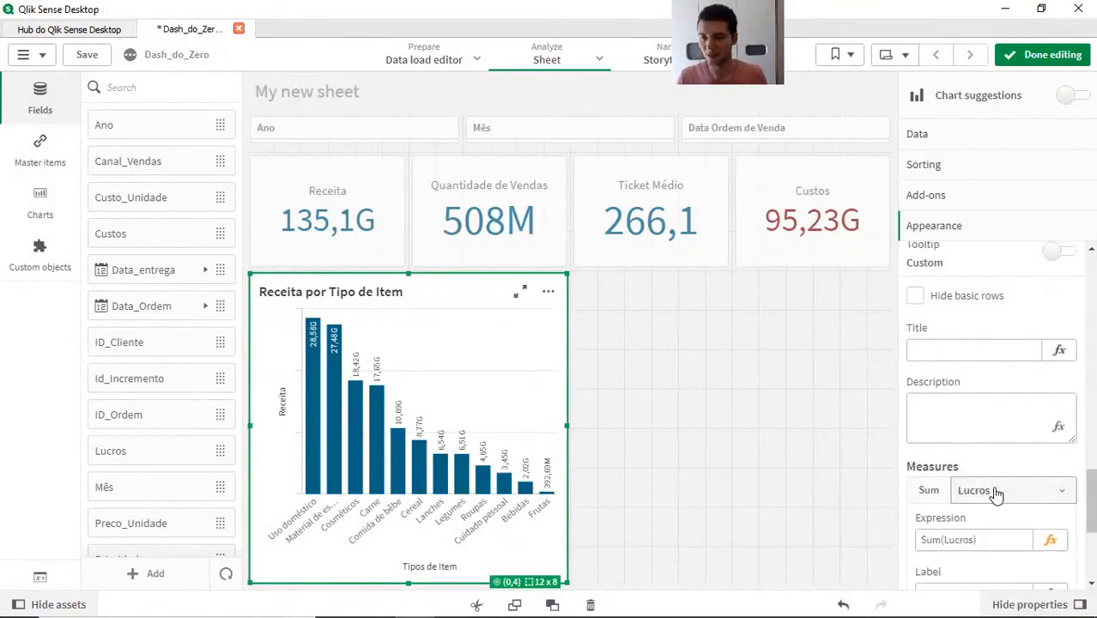
click(993, 491)
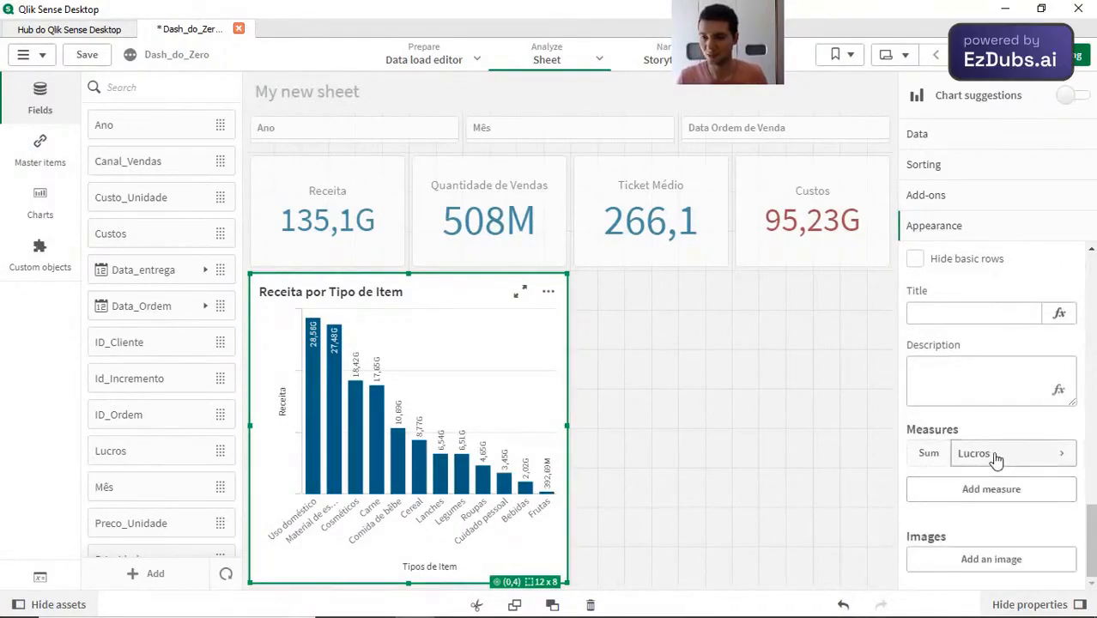
click(994, 455)
click(954, 558)
text(Lucros)
scroll(982, 486, down, 2)
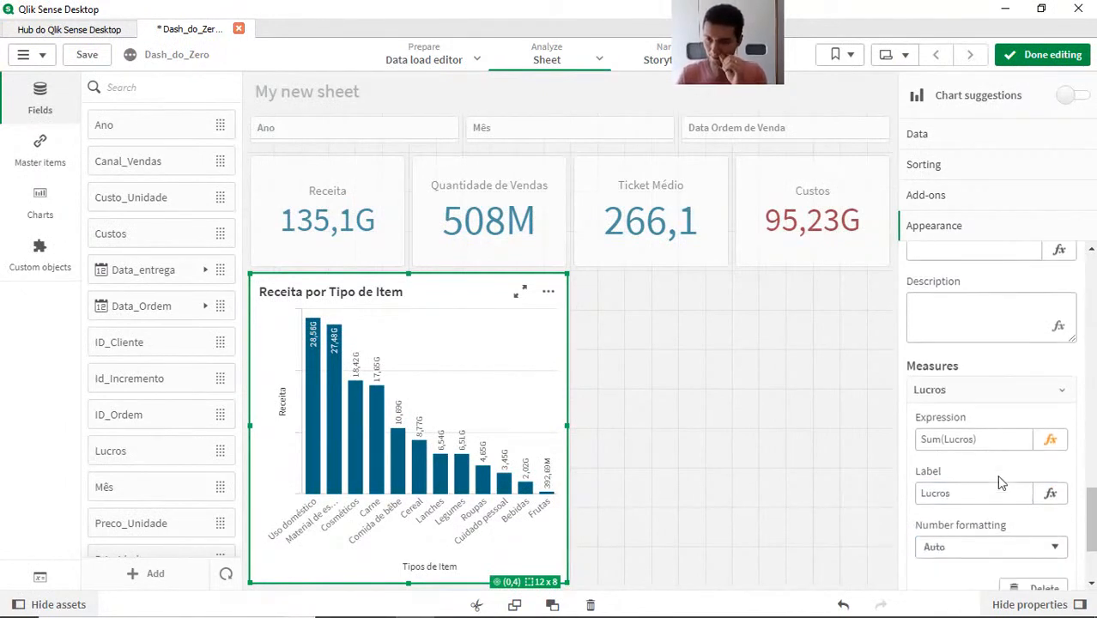
scroll(997, 475, down, 1)
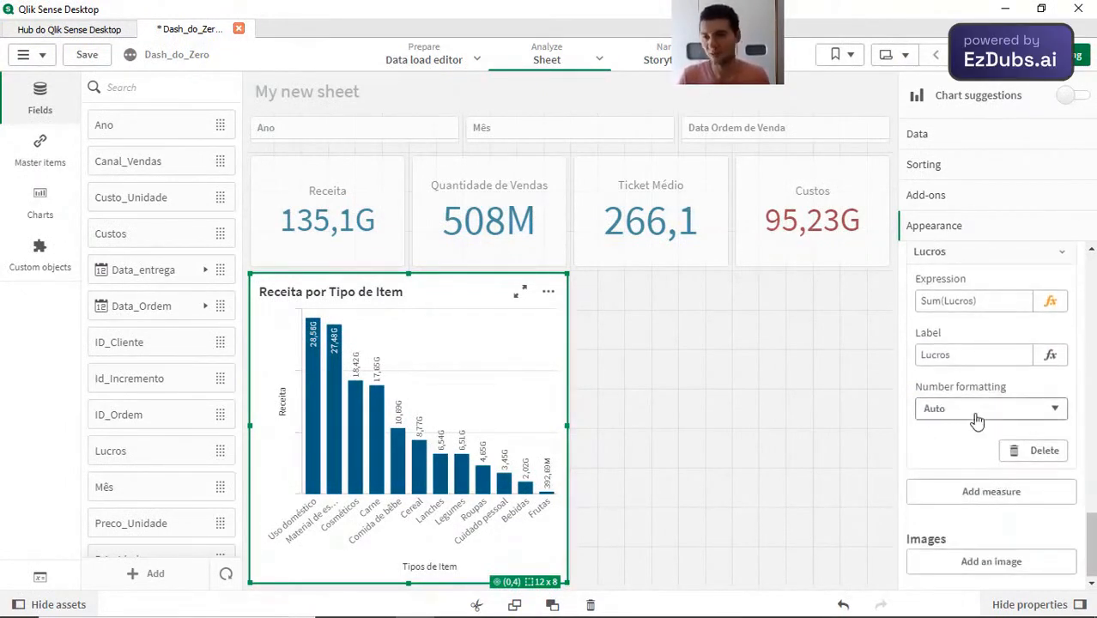
Step: Leave edit mode and examine the custom tooltips on the chart's Cosméticos and Uso doméstico bars
scroll(977, 419, up, 6)
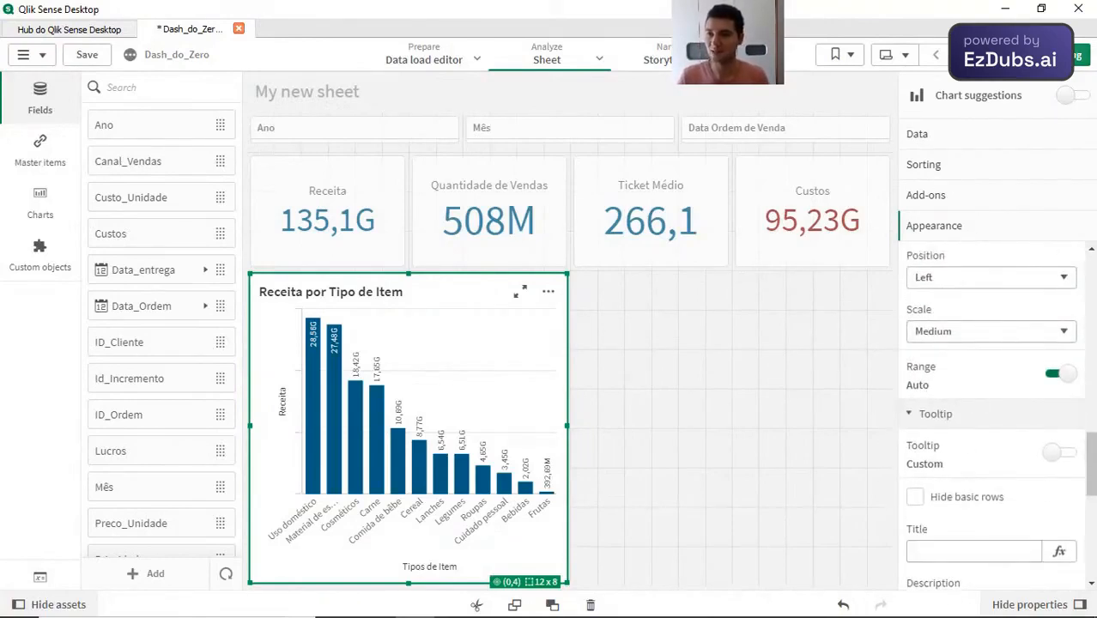
click(1075, 55)
mouse_move(160, 437)
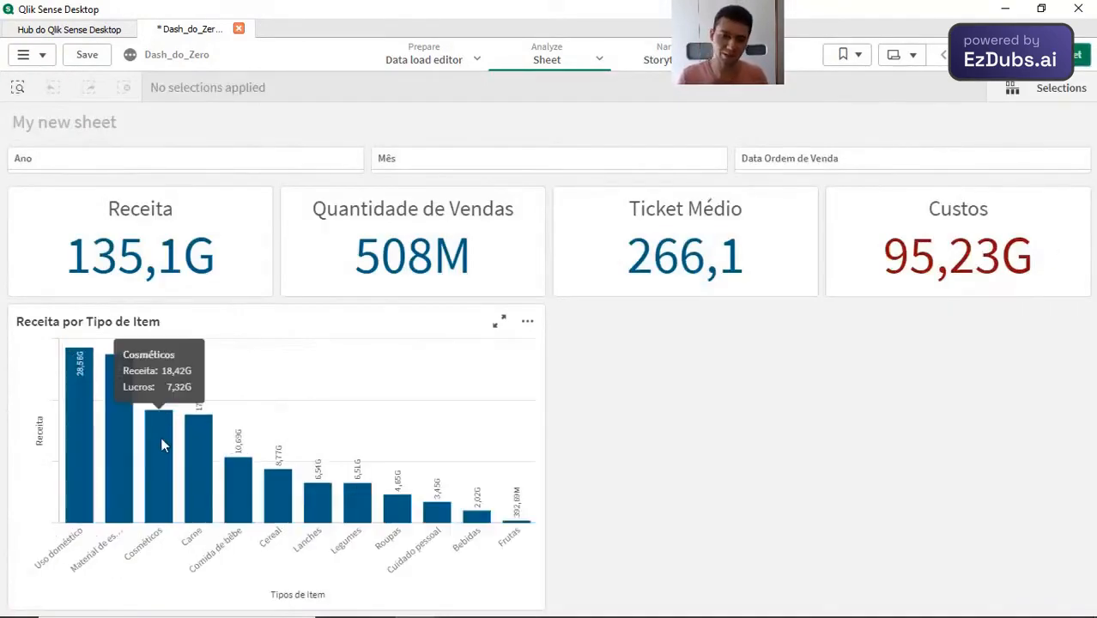
mouse_move(121, 432)
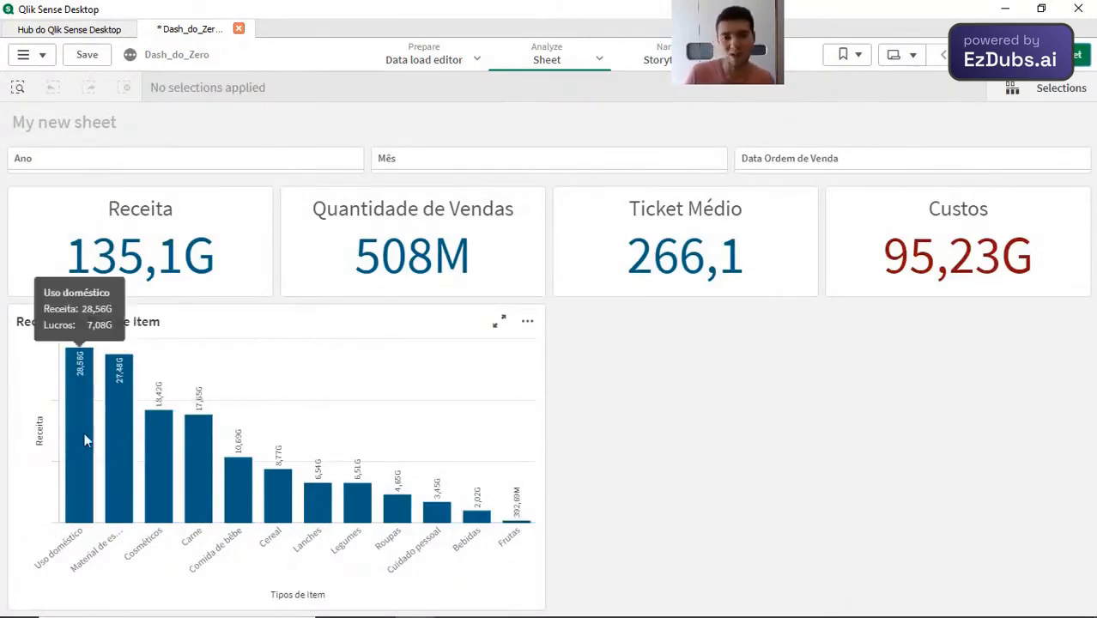
mouse_move(197, 472)
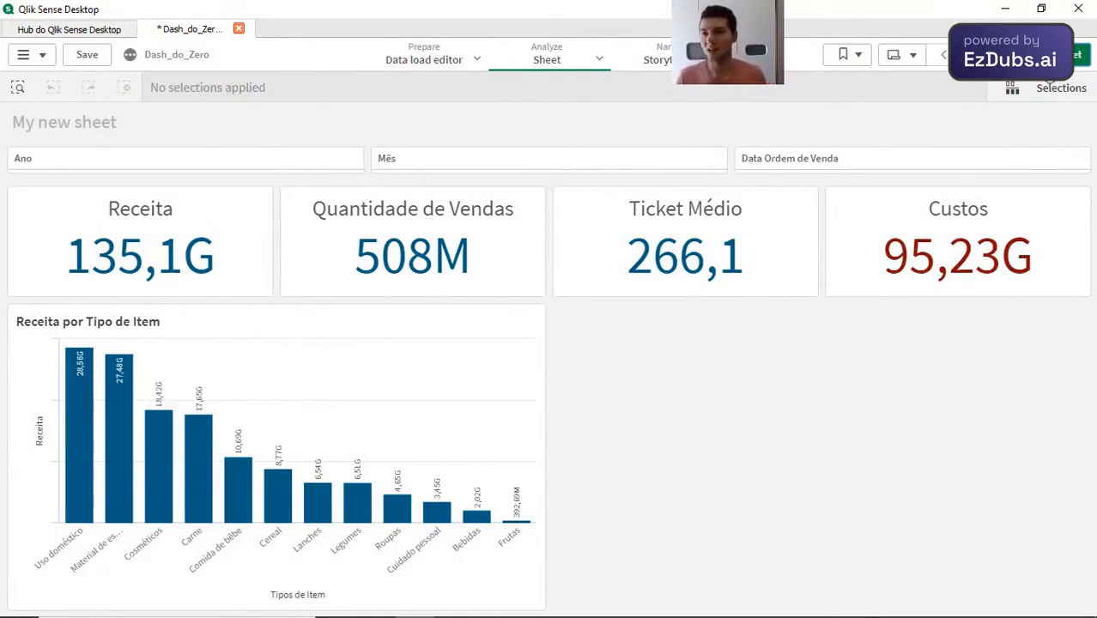
Step: Return the sheet to edit mode, open the bar chart's data settings and collapse the Tipos de Item dimension
click(1051, 58)
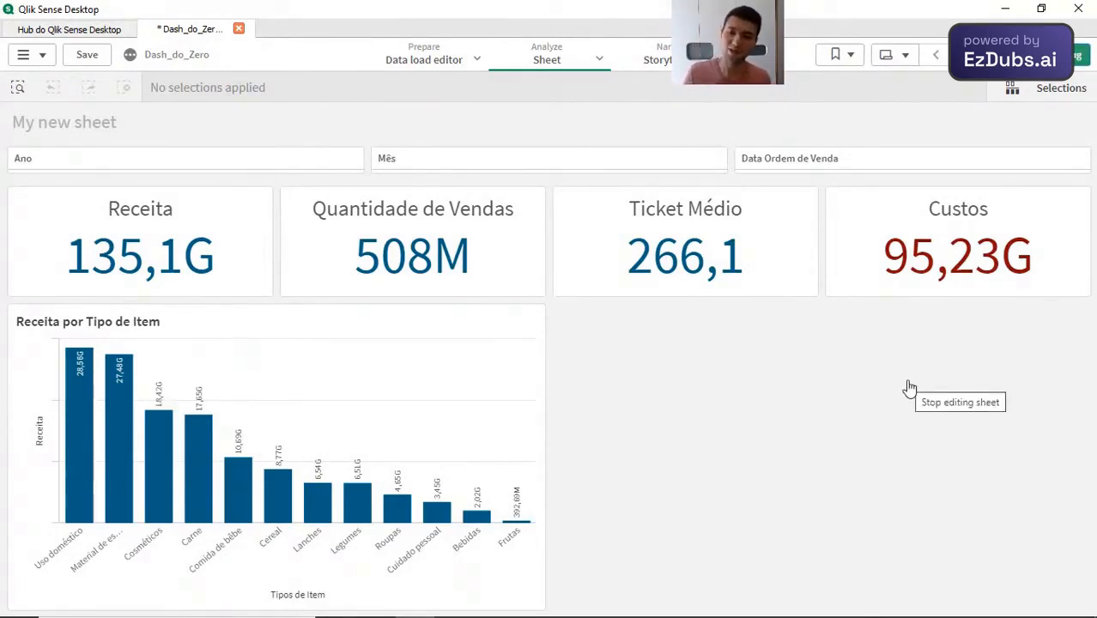
scroll(988, 416, down, 5)
scroll(987, 416, down, 3)
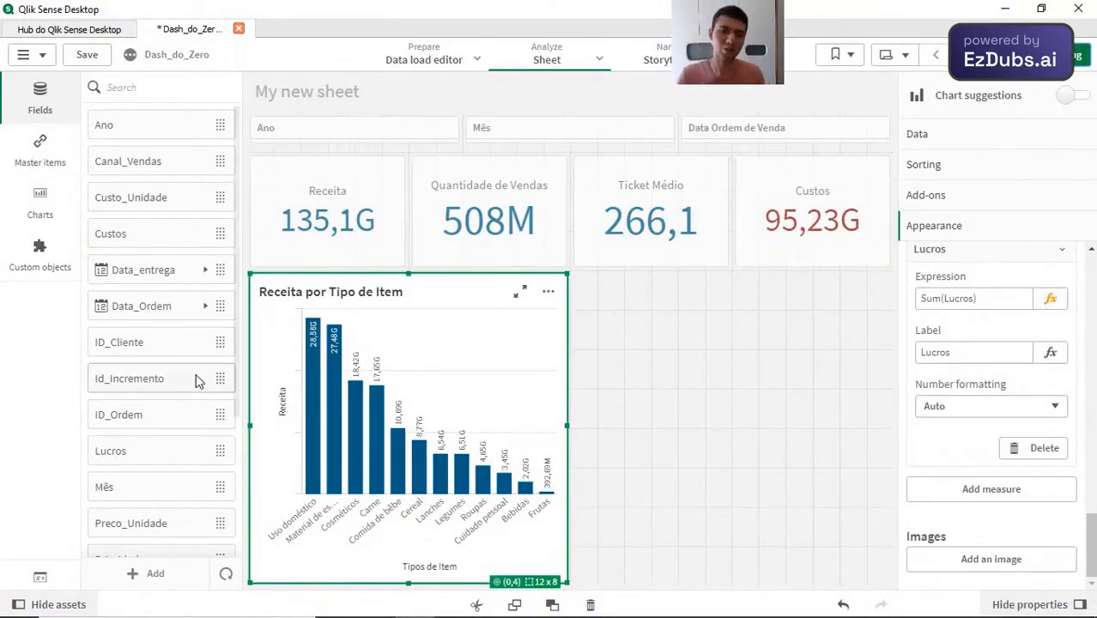
click(943, 139)
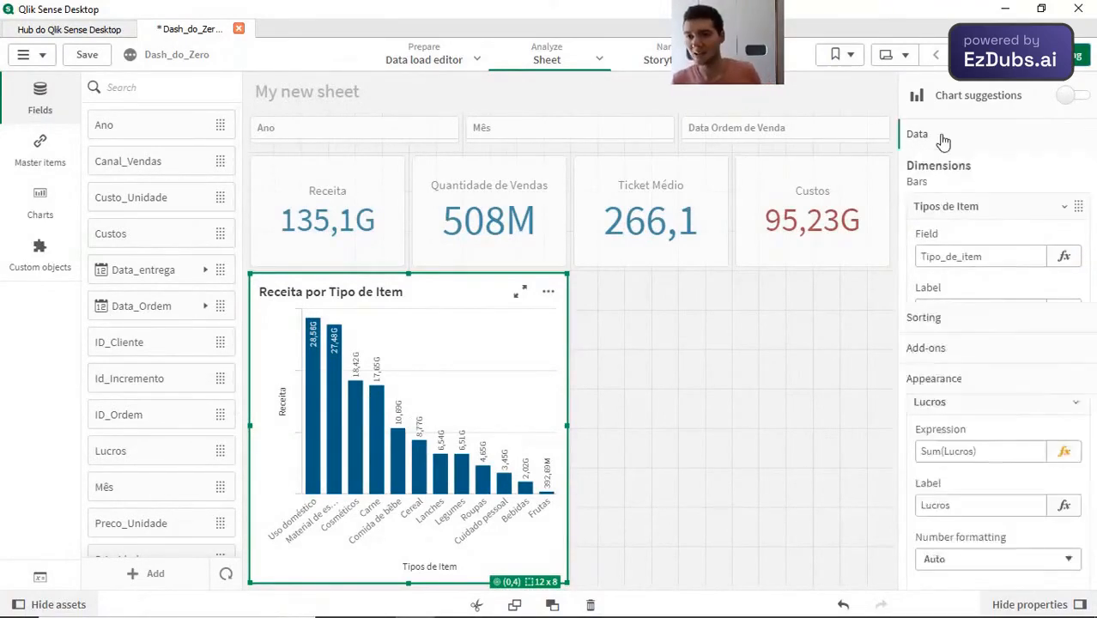
click(994, 207)
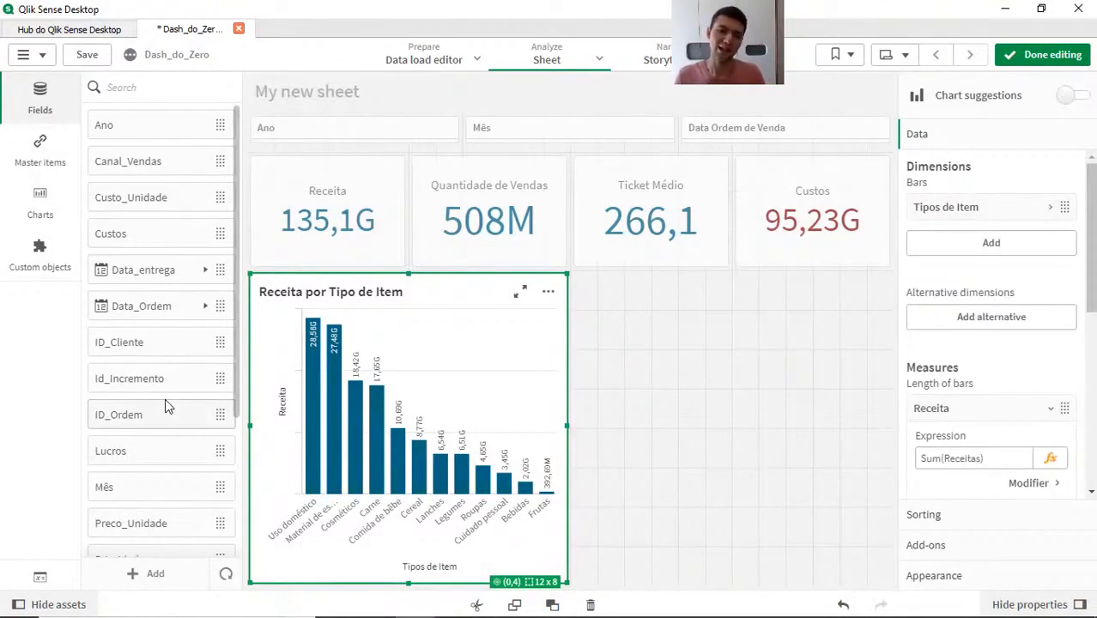
scroll(166, 405, down, 3)
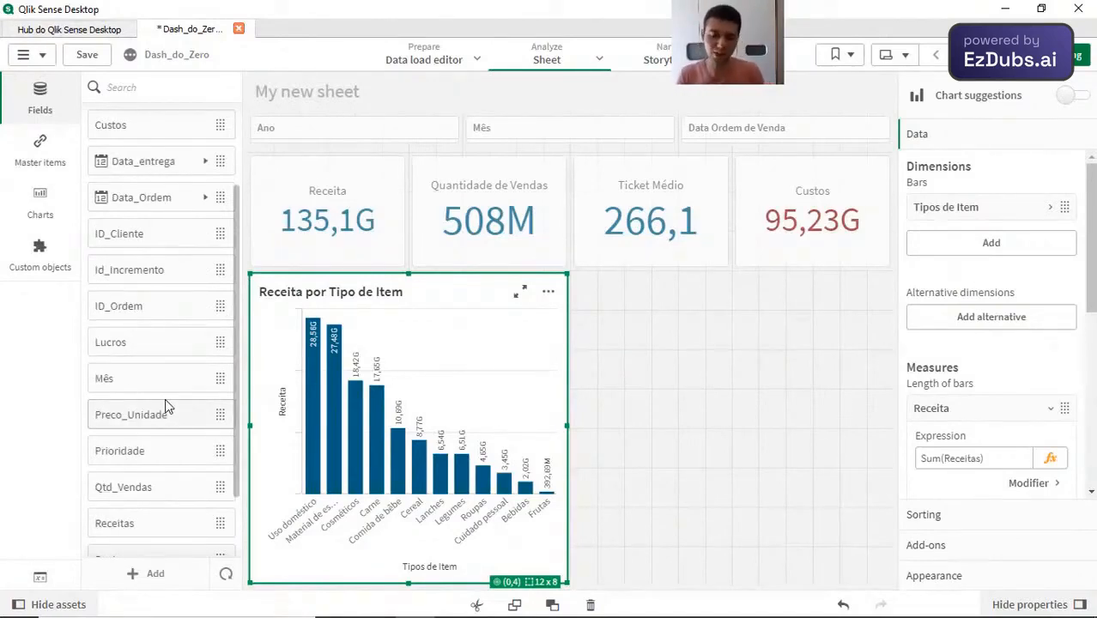
Step: Add UF as an alternative dimension to the Receita por Tipo de Item bar chart
scroll(166, 405, down, 3)
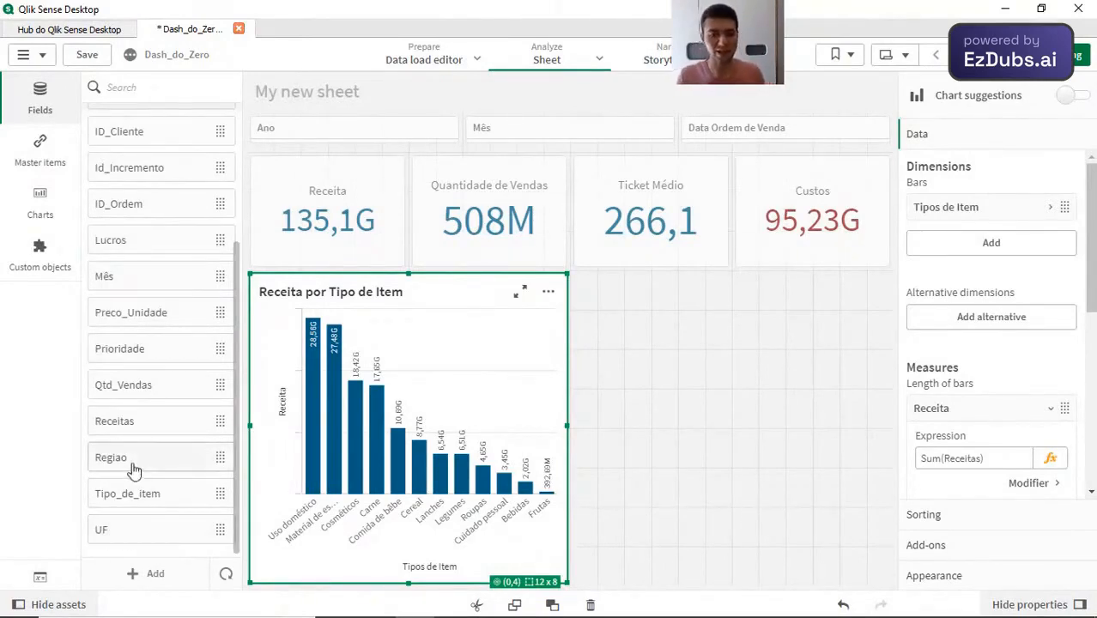
drag(169, 532, 1000, 248)
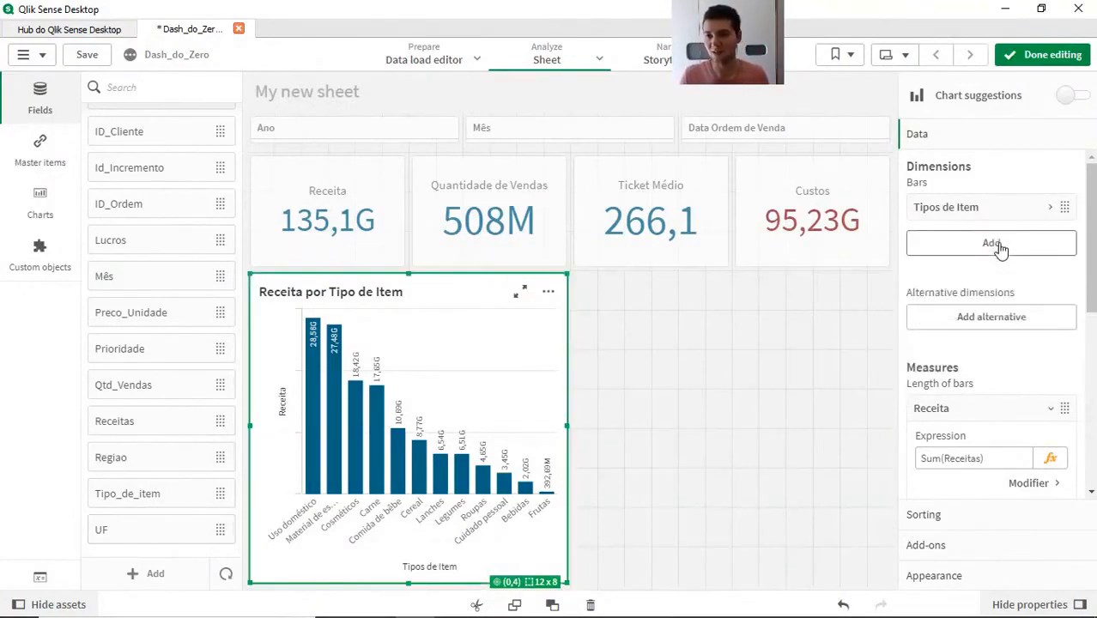
click(990, 320)
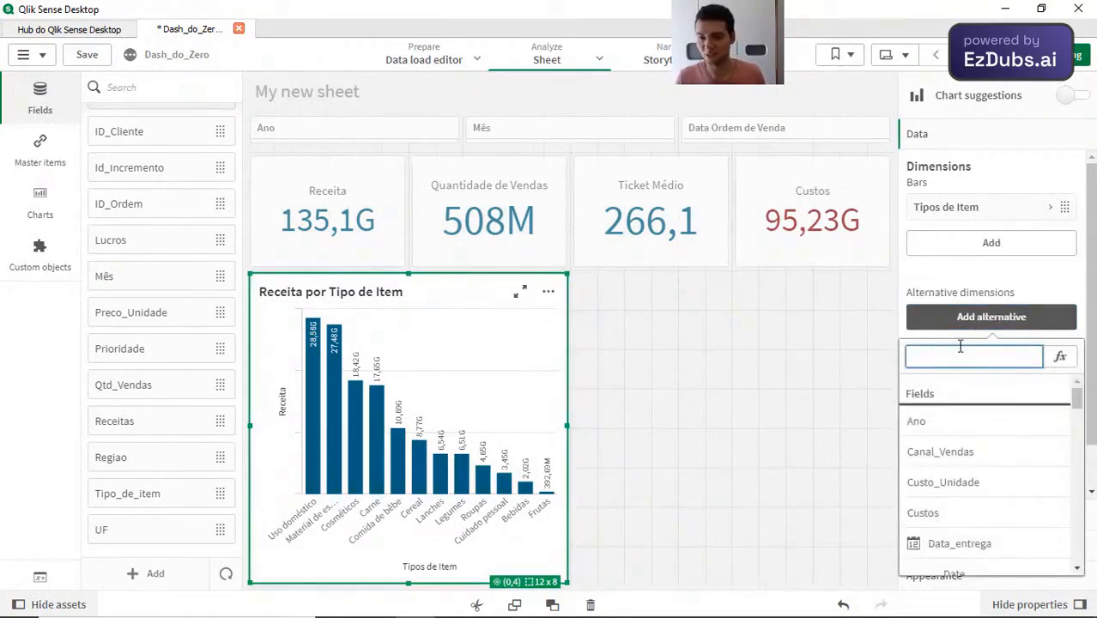
text(UF)
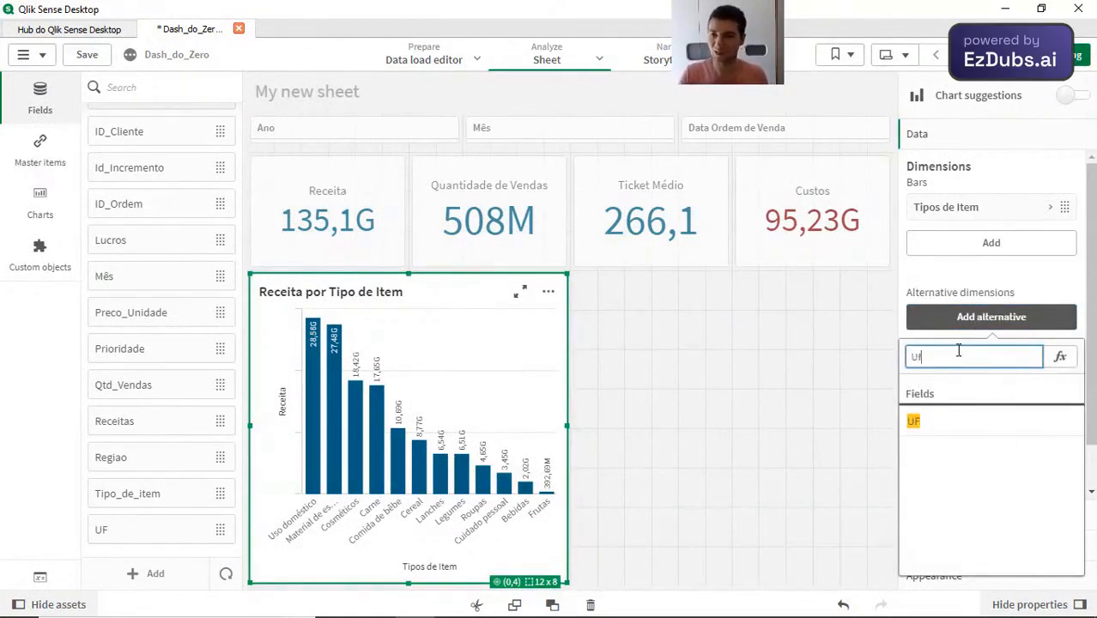
click(987, 428)
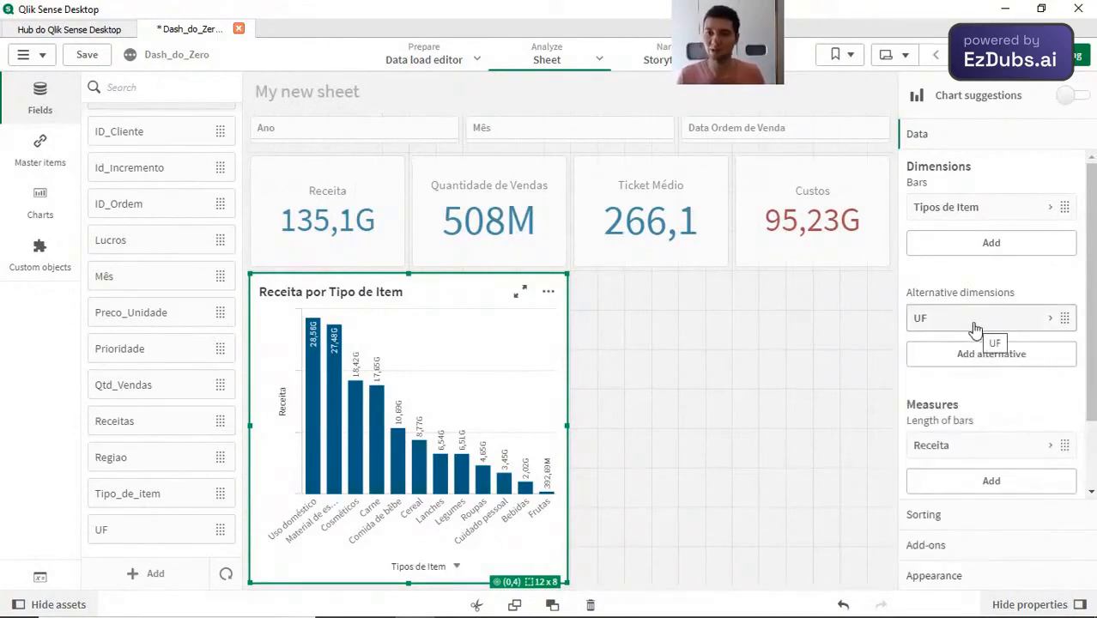
scroll(962, 399, down, 1)
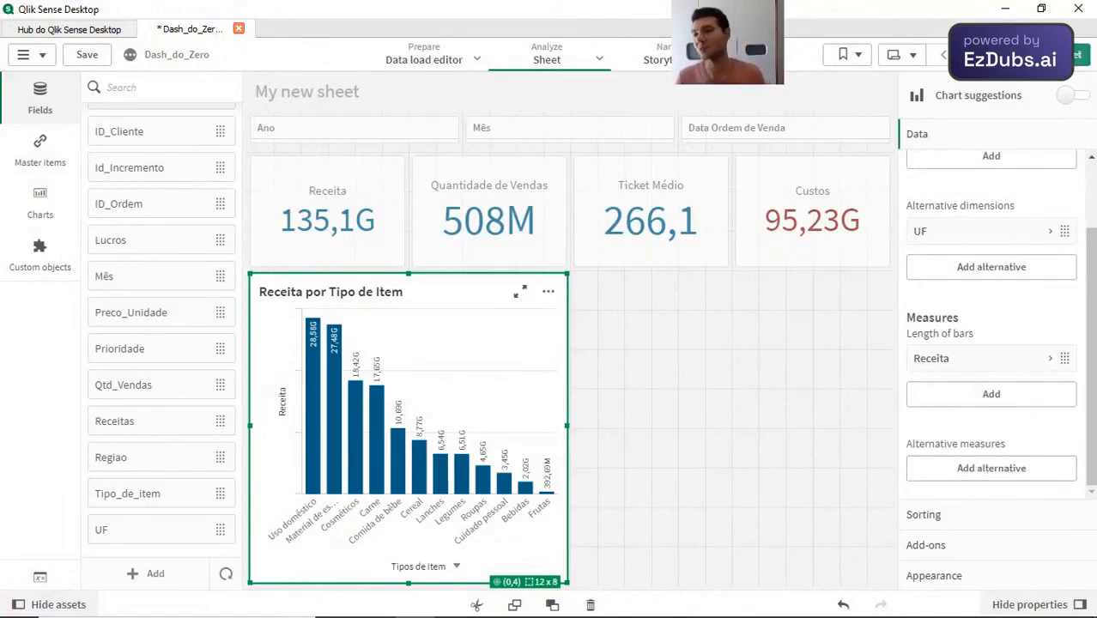
Step: Leave edit mode and view the bar chart by UF before switching its dimension back to Tipos de Item
click(1075, 54)
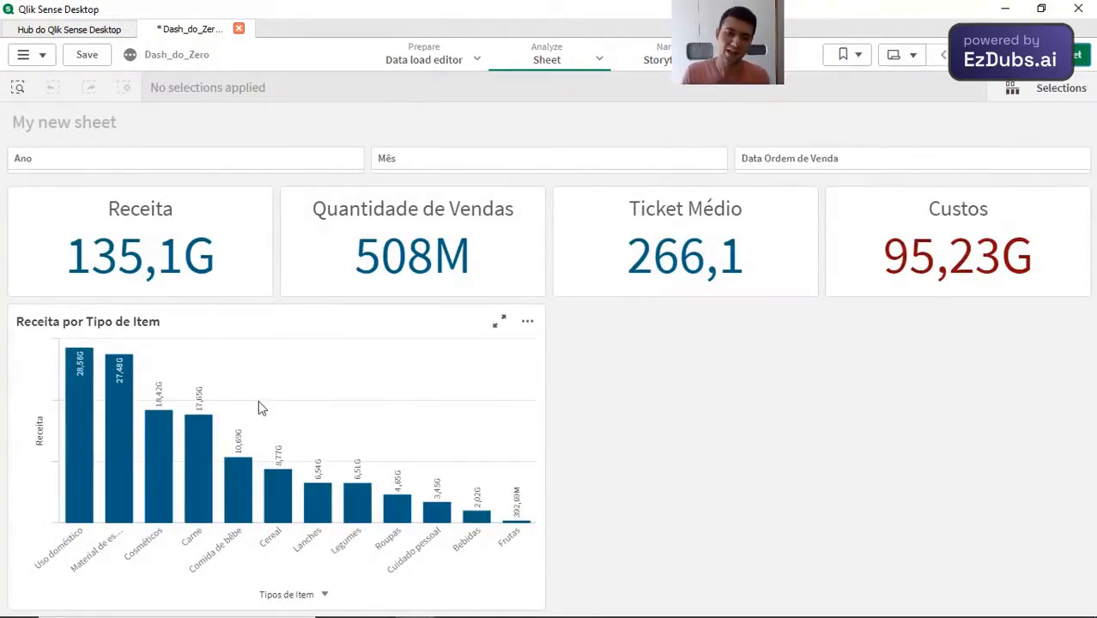
click(321, 596)
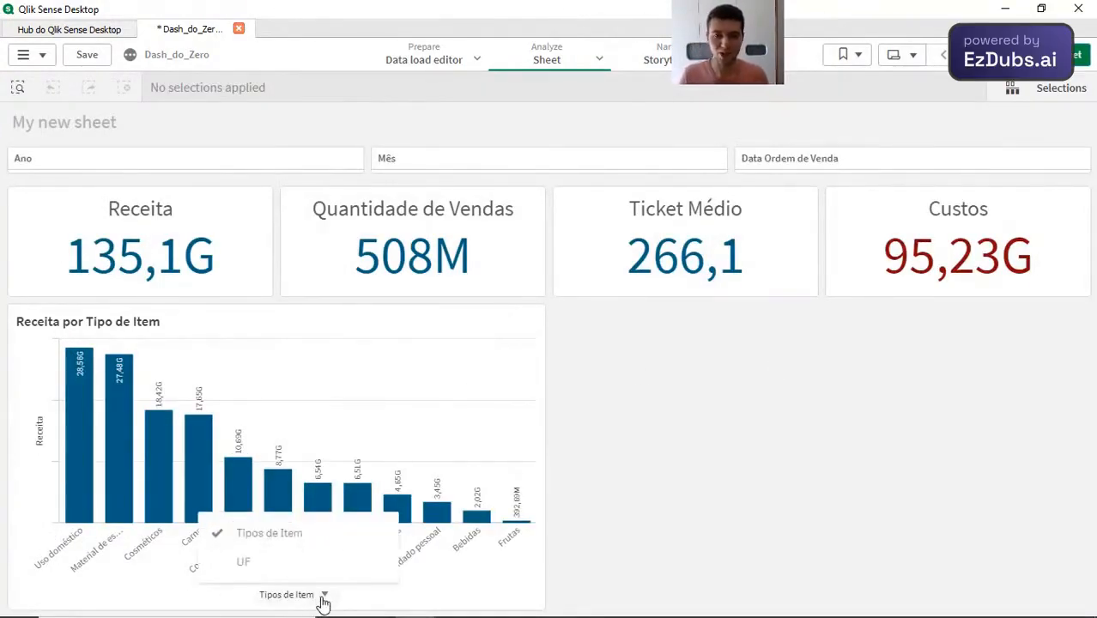
click(272, 569)
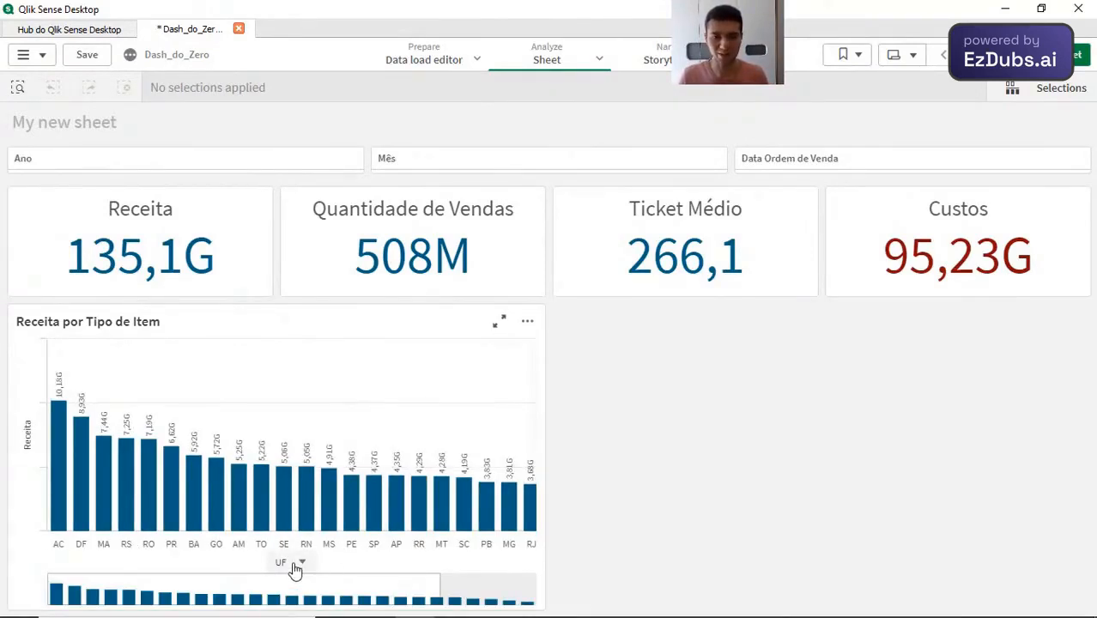
click(295, 567)
click(244, 598)
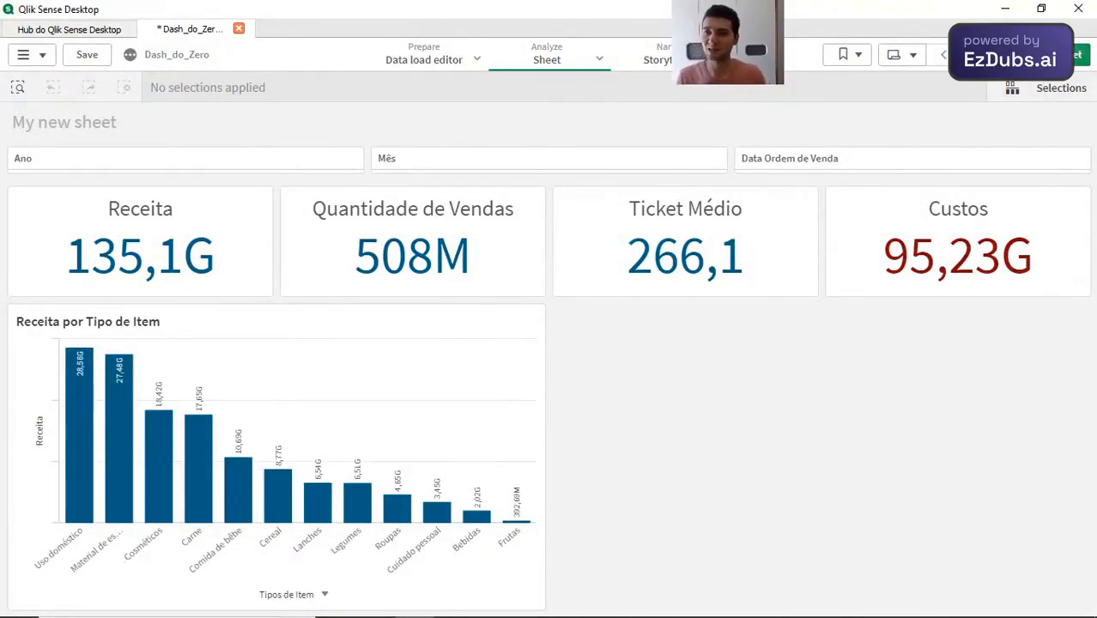
Step: Return to edit mode, add a scatter plot in the empty area beside the bar chart and enlarge it to 12 x 8 grid cells
click(1027, 62)
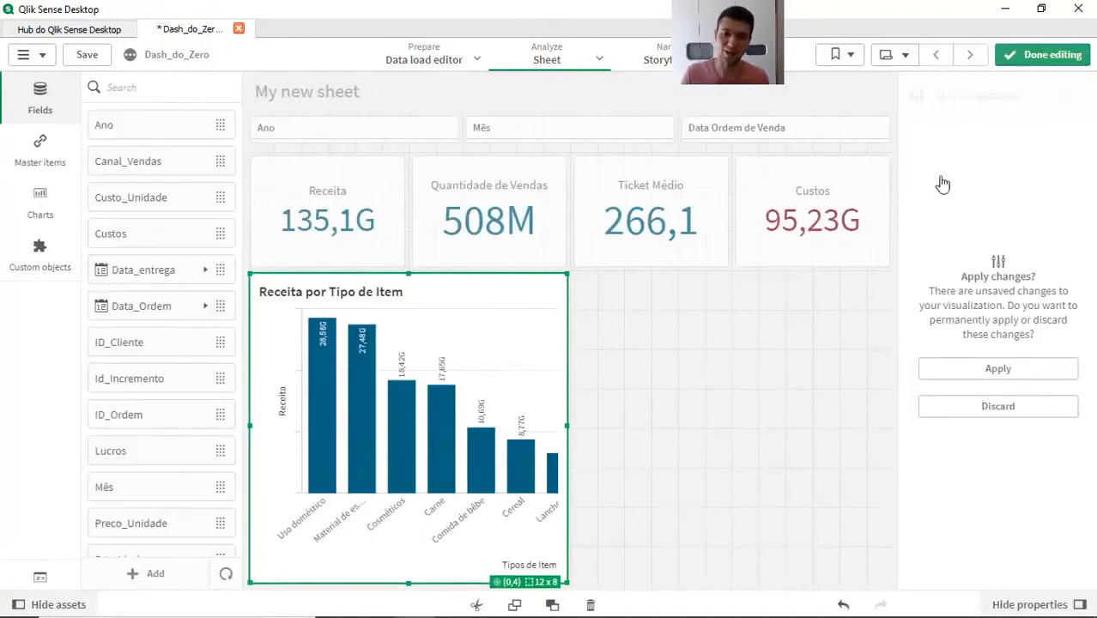
click(705, 442)
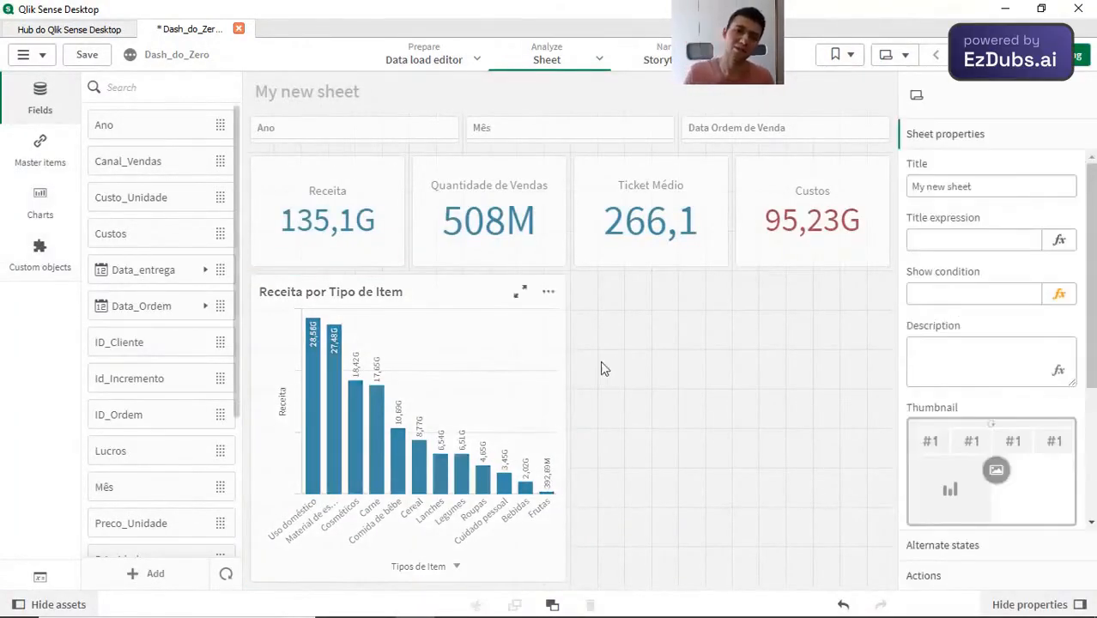
click(35, 200)
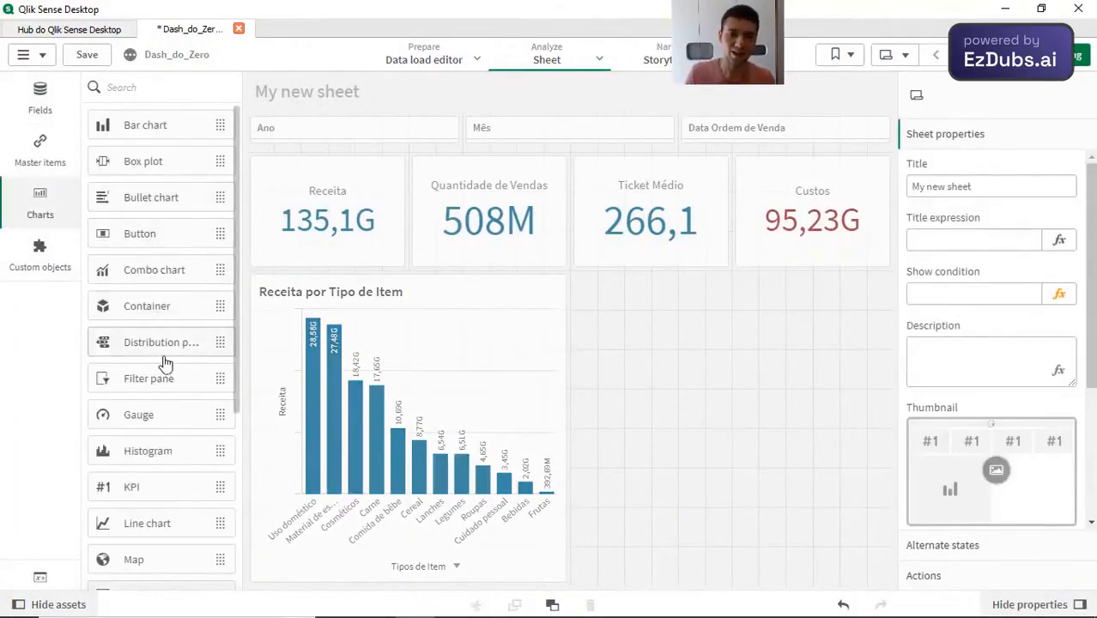
scroll(165, 363, down, 3)
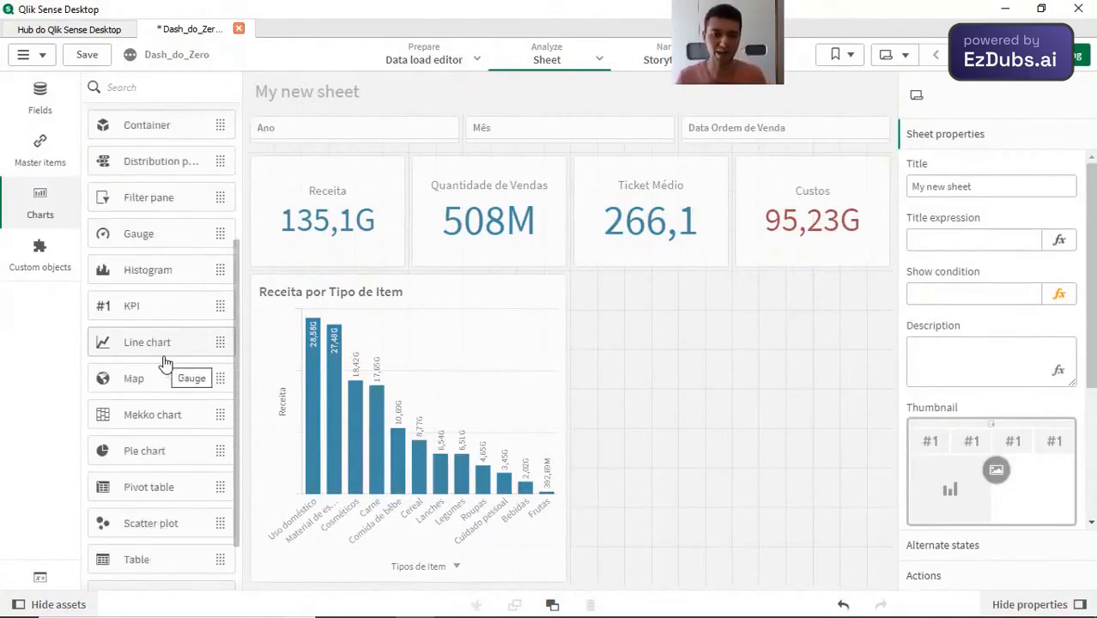
scroll(163, 510, up, 3)
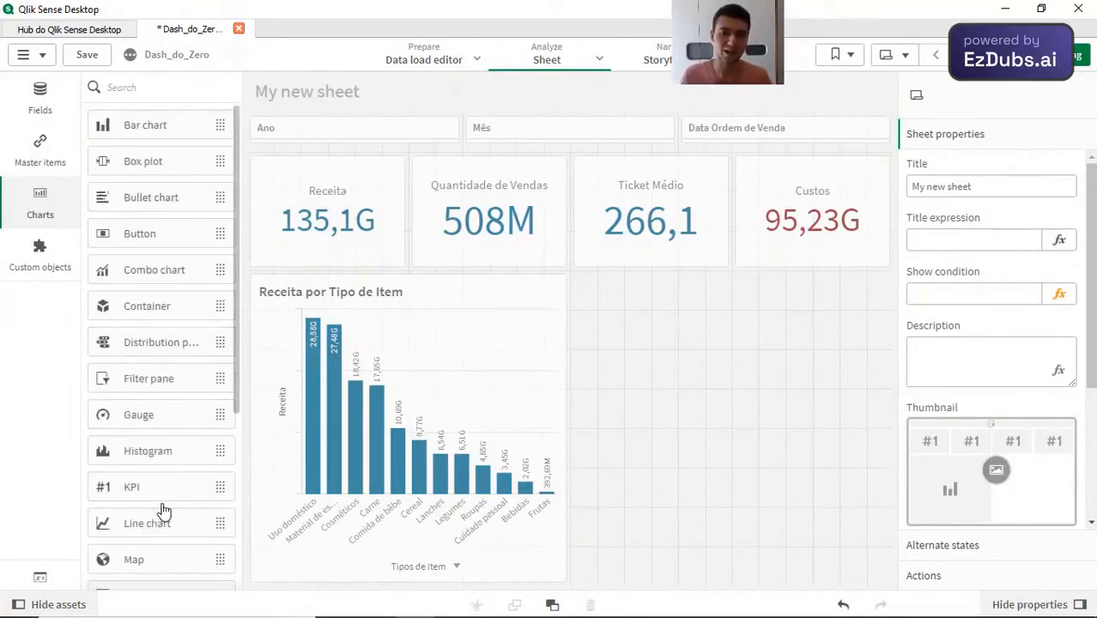
scroll(163, 510, down, 5)
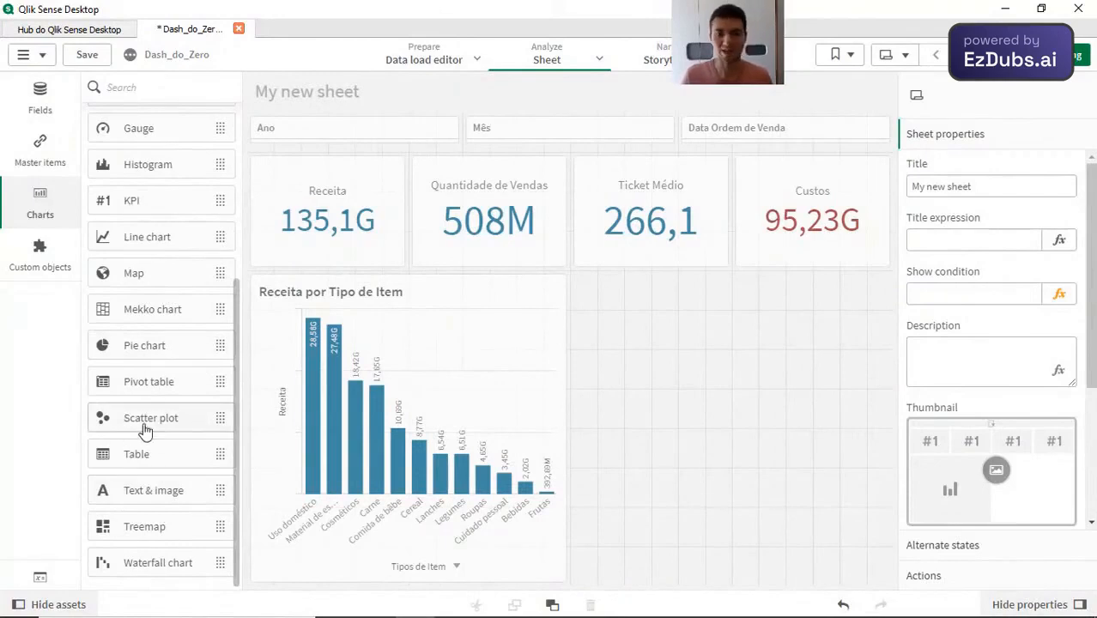
double_click(756, 364)
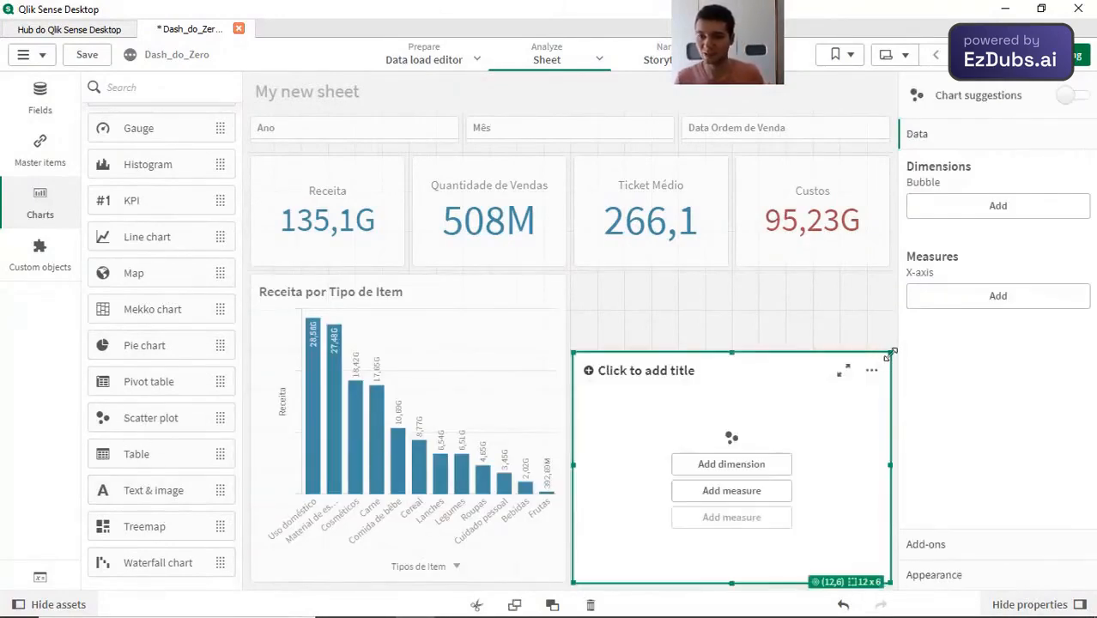
drag(892, 352, 892, 273)
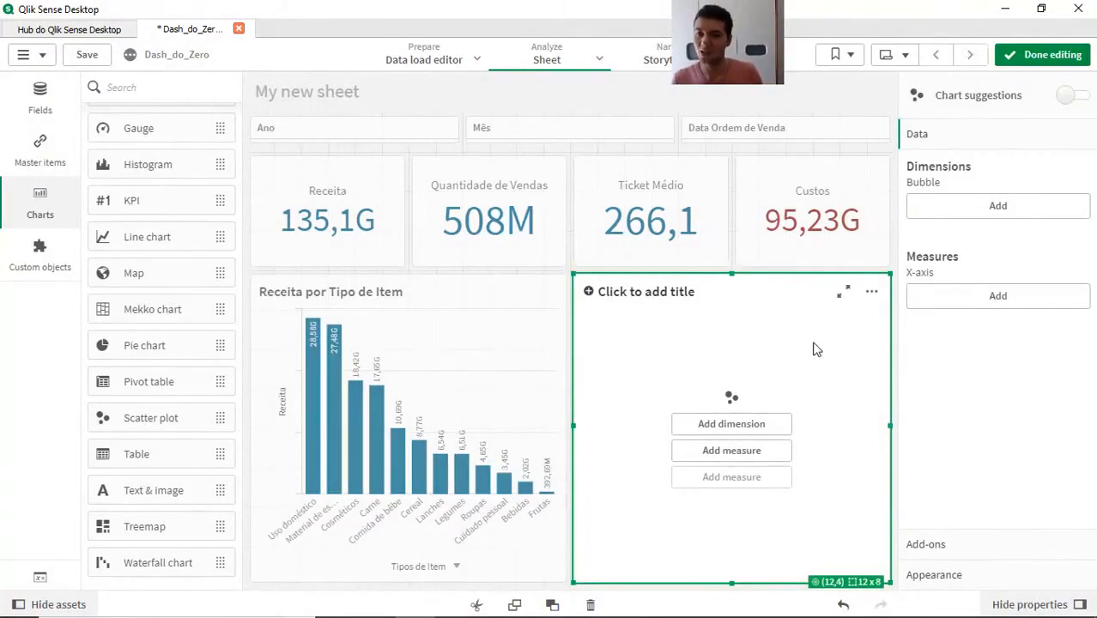
Step: Add Tipo_de_item as the scatter plot's bubble dimension
click(39, 96)
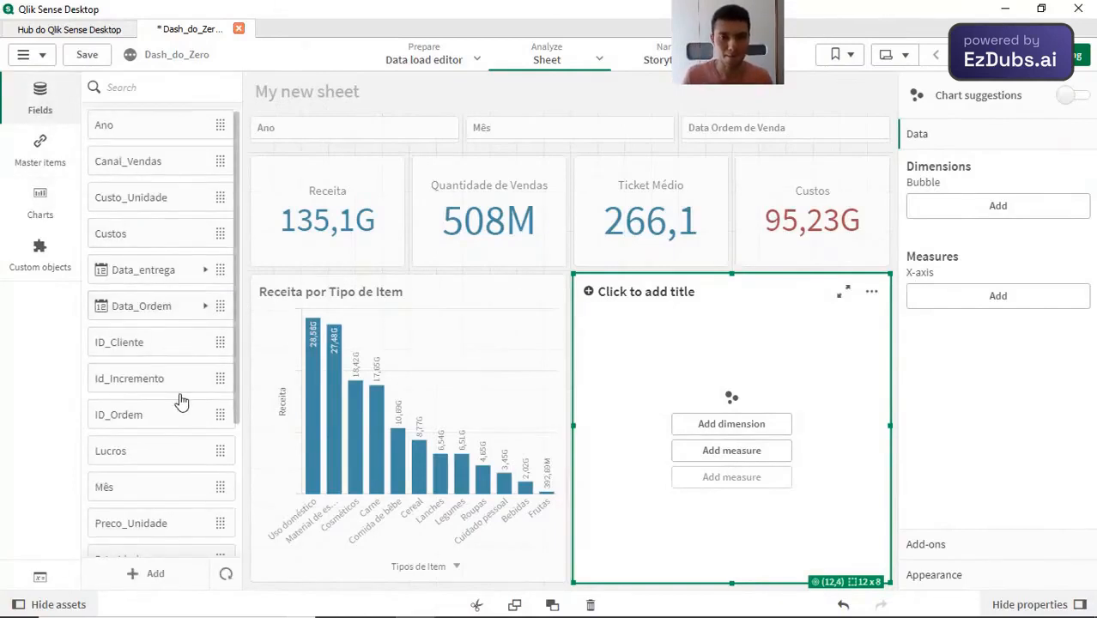
scroll(180, 400, down, 3)
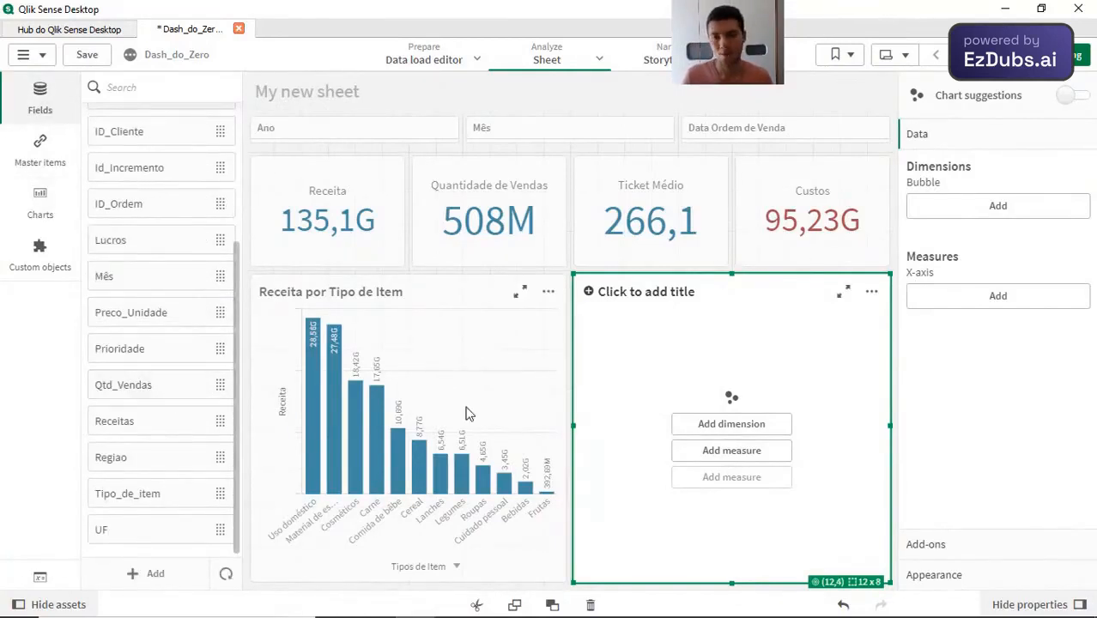
click(759, 424)
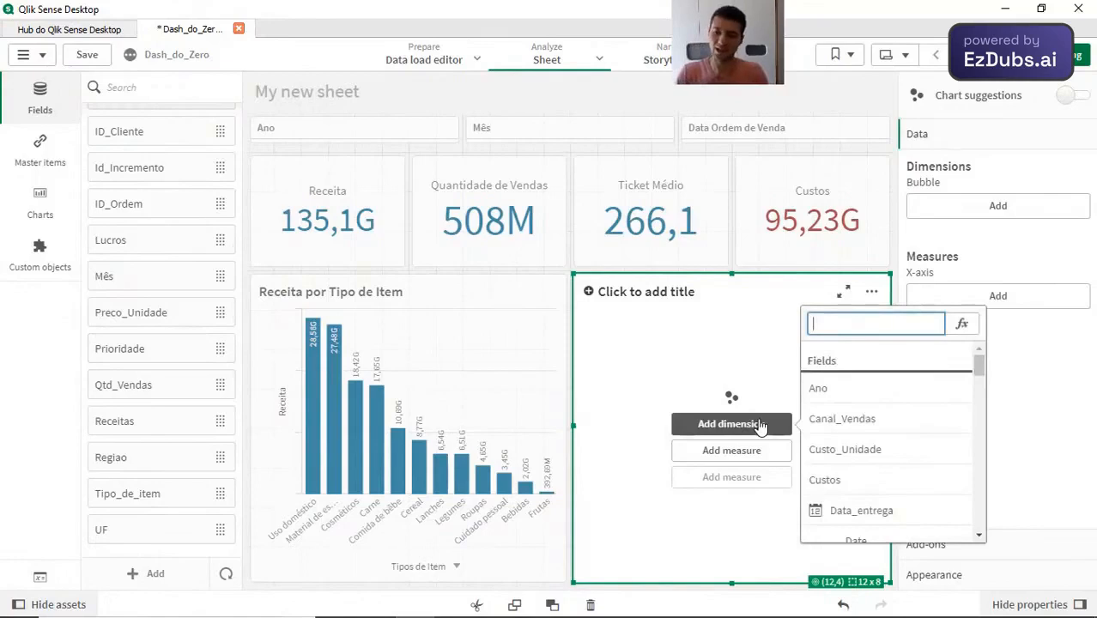
text(tipo)
click(885, 391)
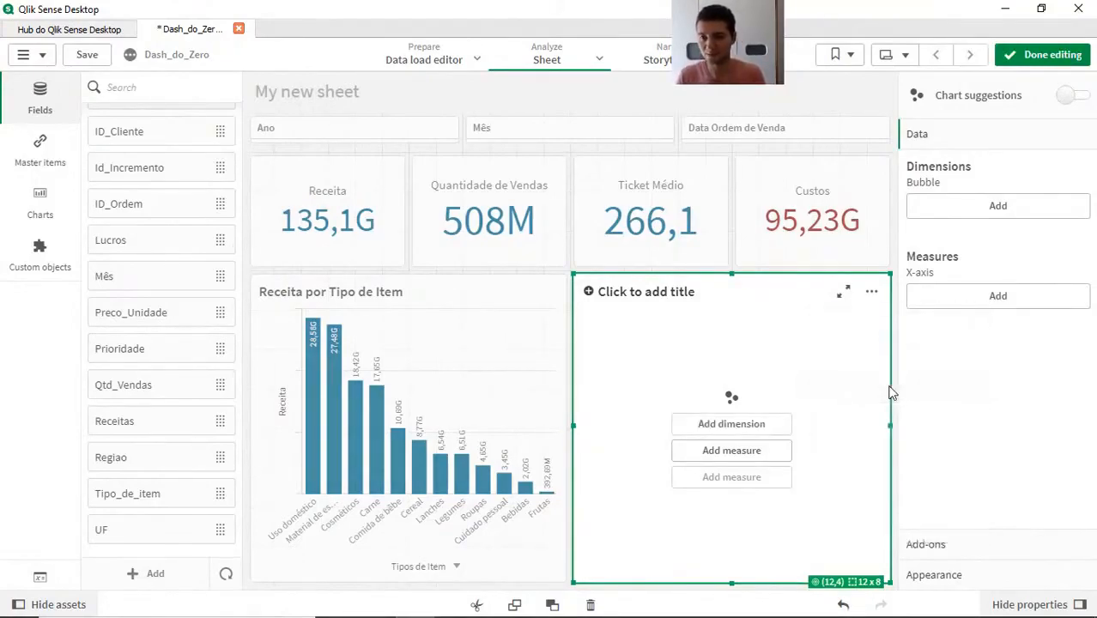
Step: Add Sum(Receitas) as the scatter plot's X-axis measure
click(747, 452)
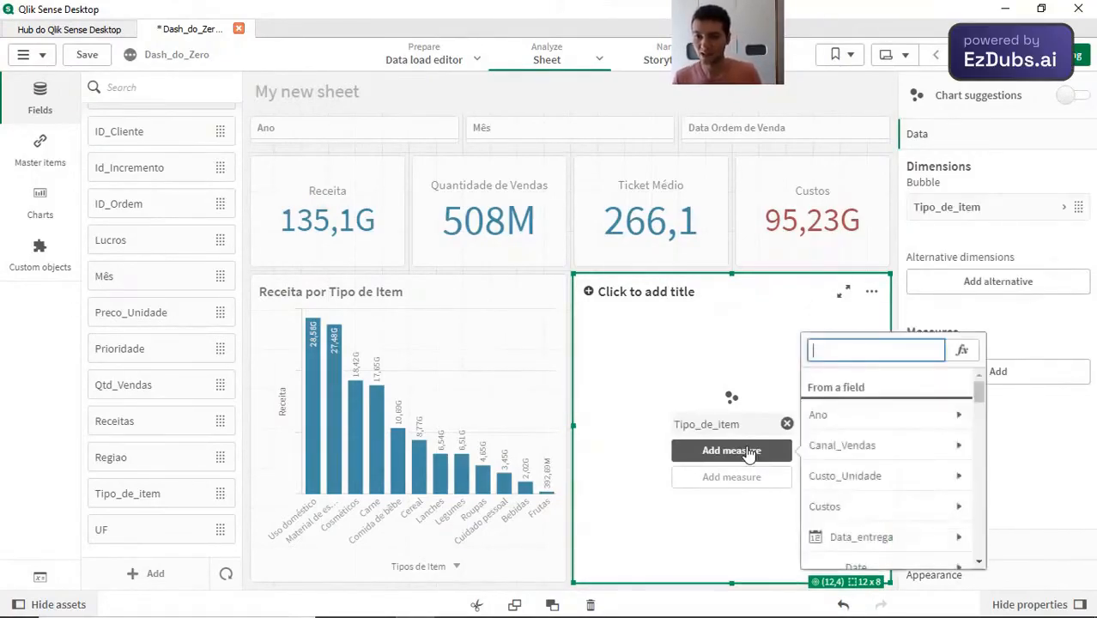
text(reci)
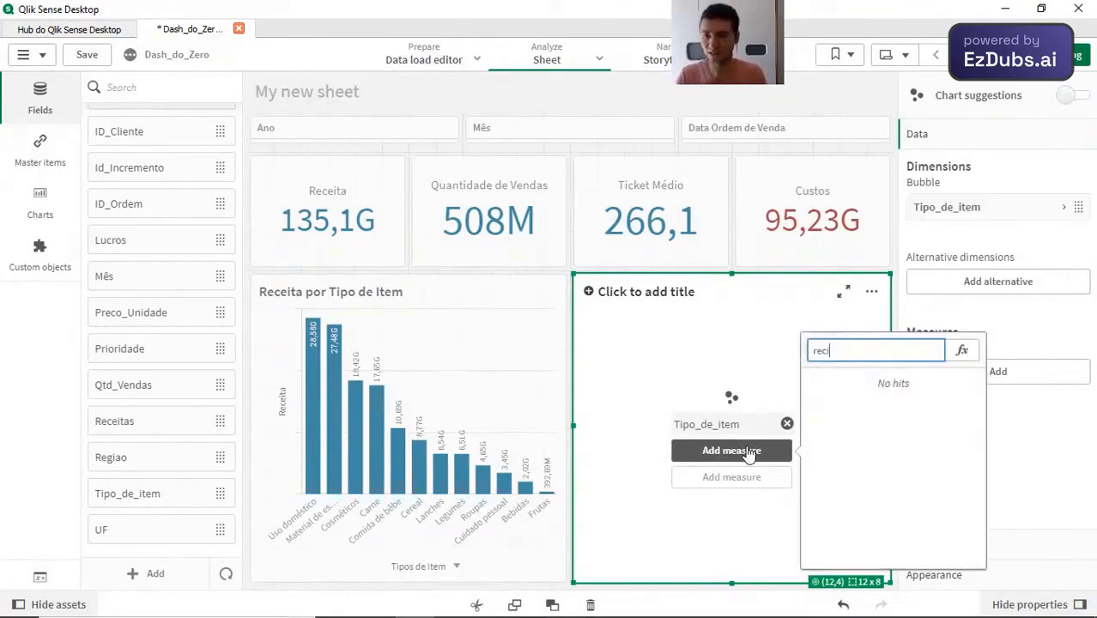
key(BackSpace)
click(865, 446)
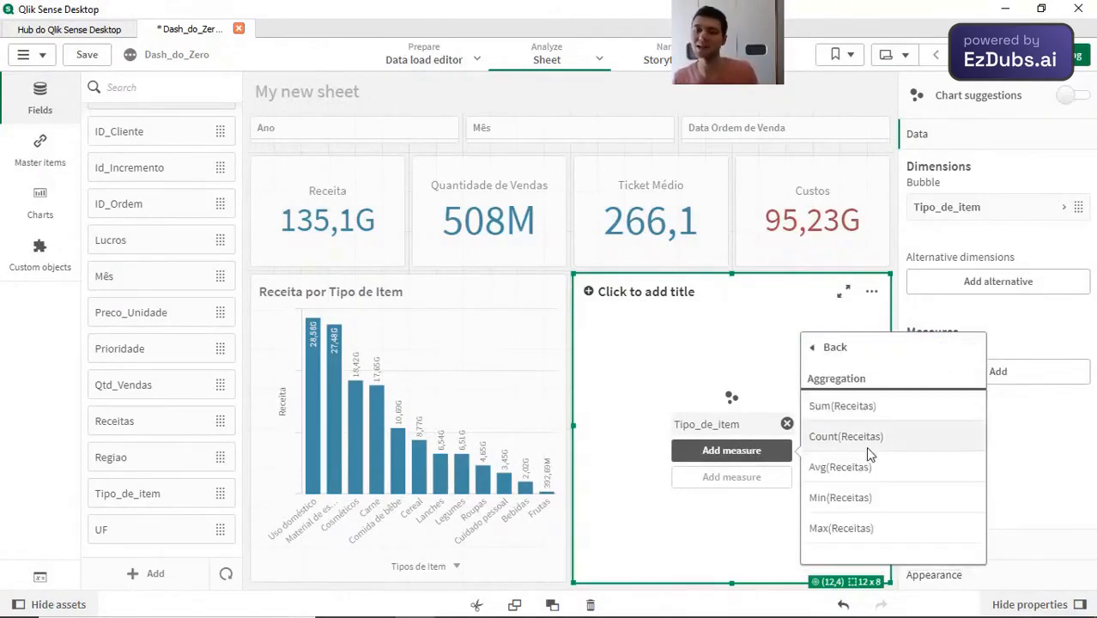
click(853, 408)
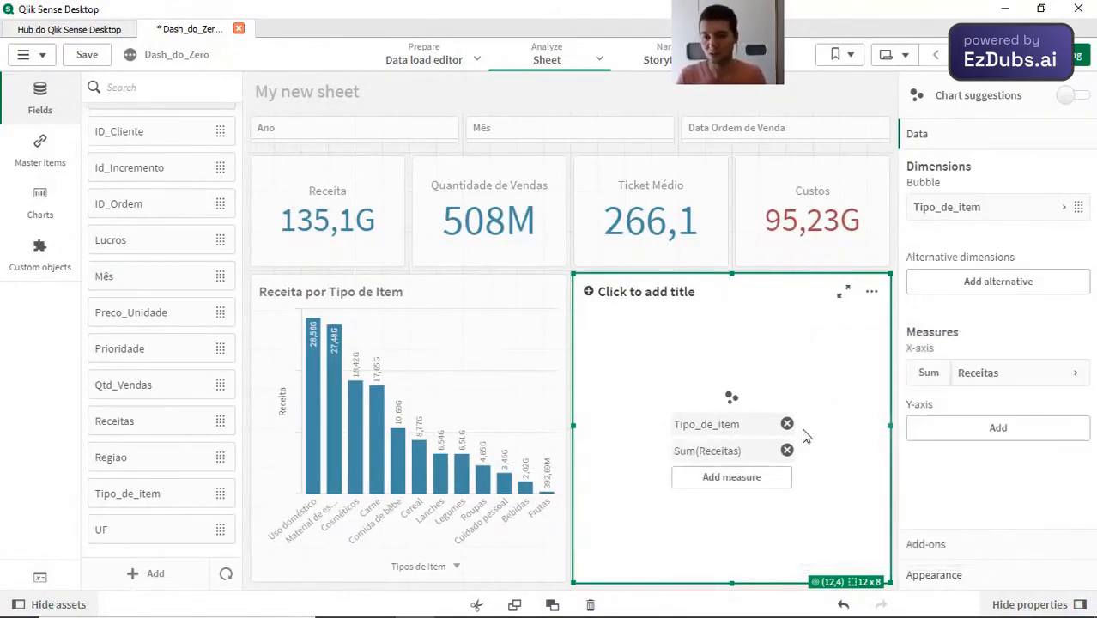
Step: Add Sum(Custos) as the scatter plot's Y-axis measure
click(744, 489)
text(cus)
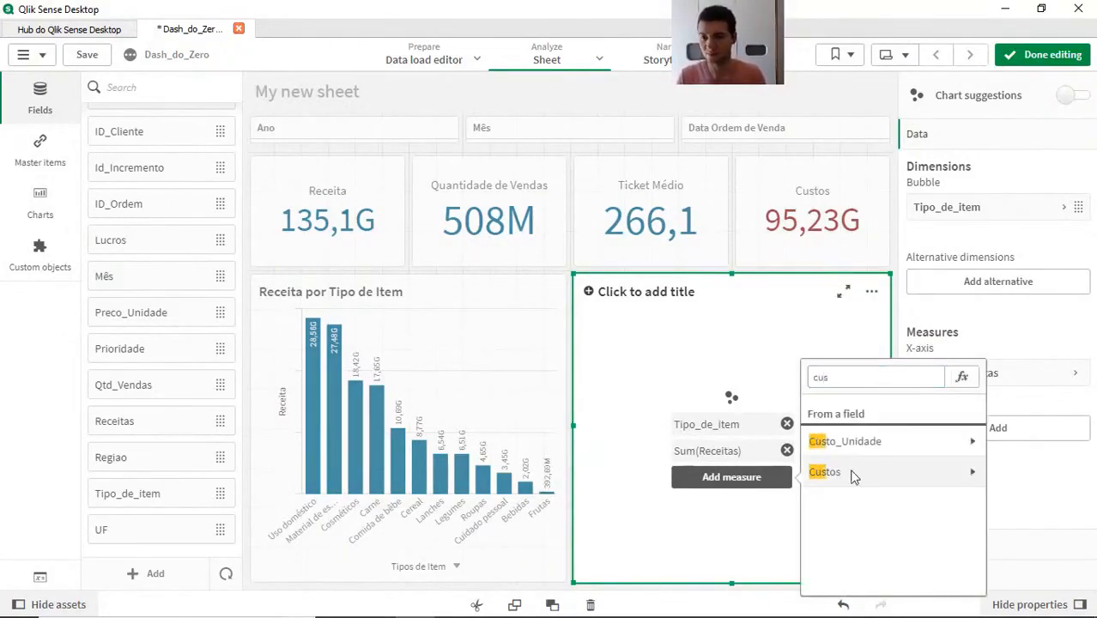
click(855, 474)
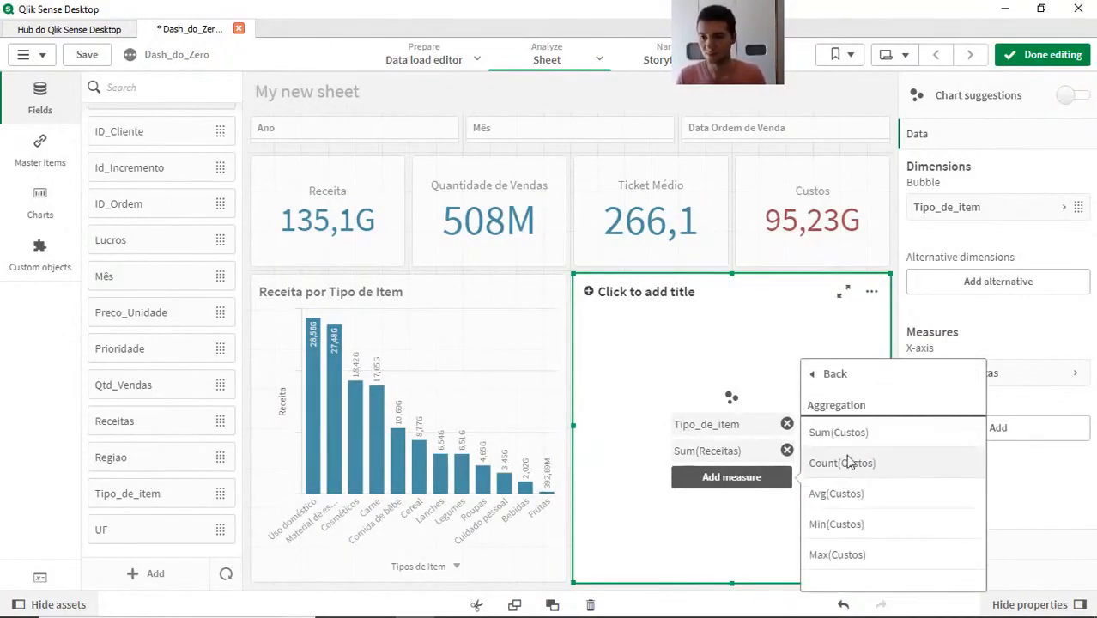
click(882, 437)
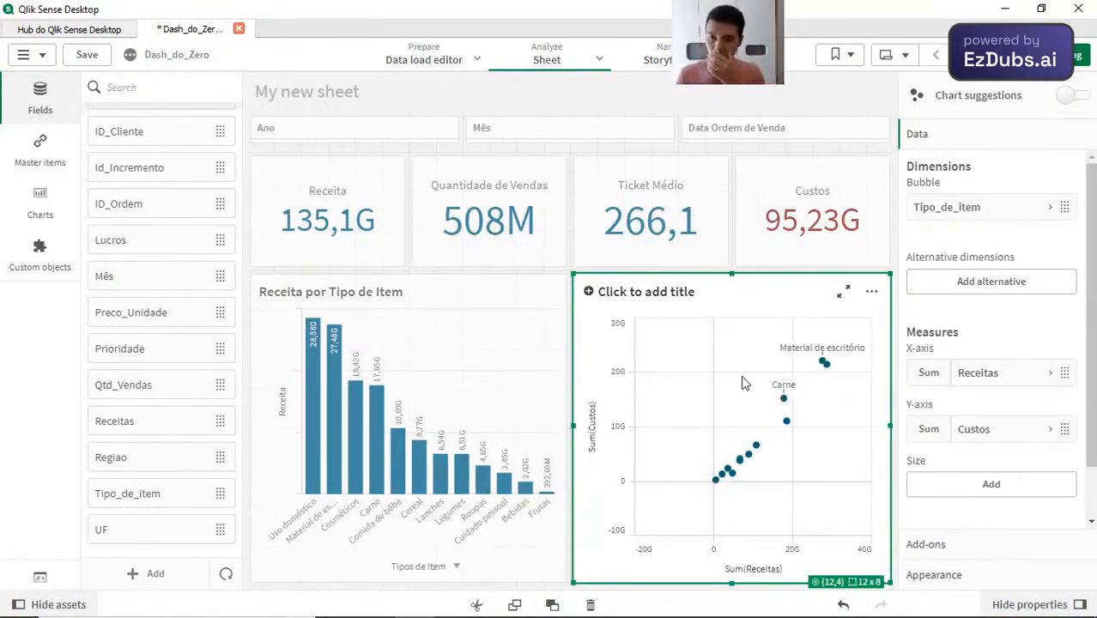
Step: Set the scatter plot's bubble size measure to Sum(Qtd_Vendas)
click(1007, 485)
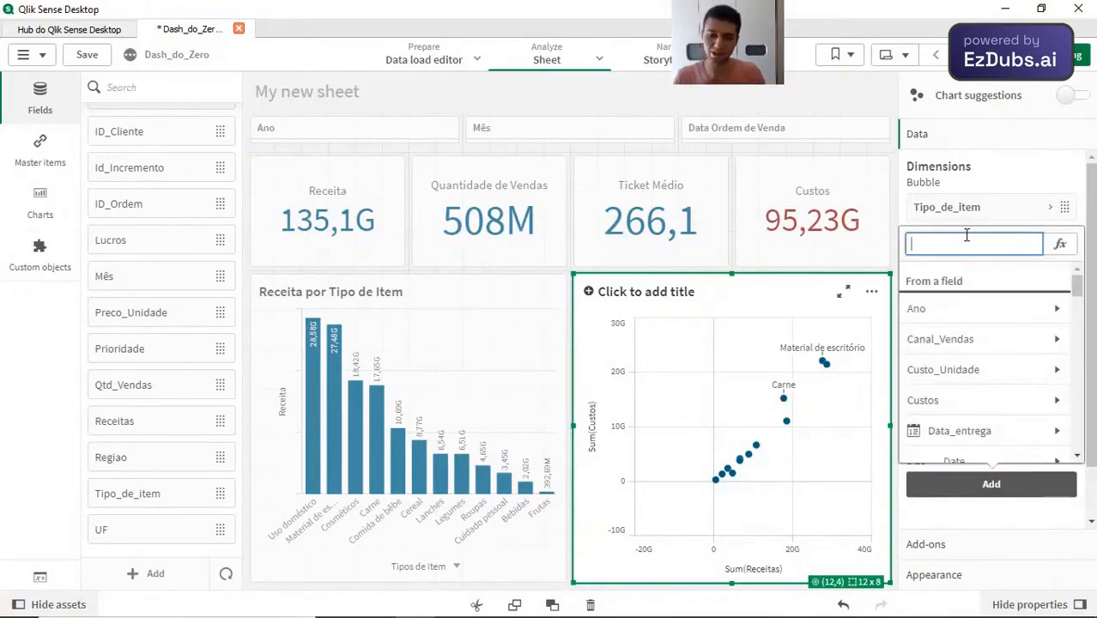
text(qtd)
click(975, 375)
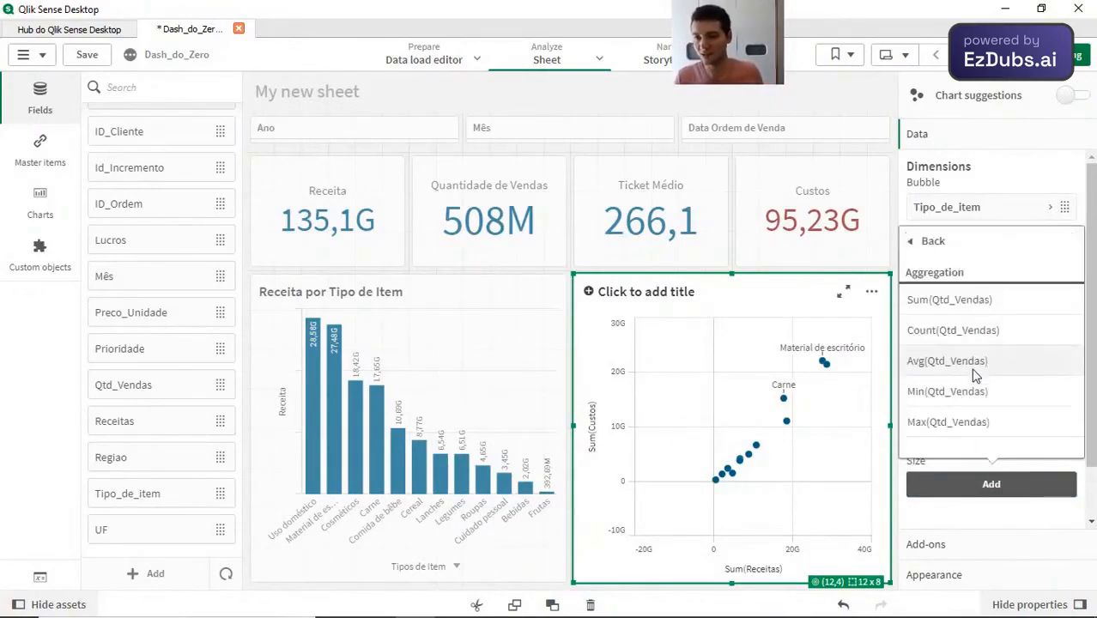
click(947, 294)
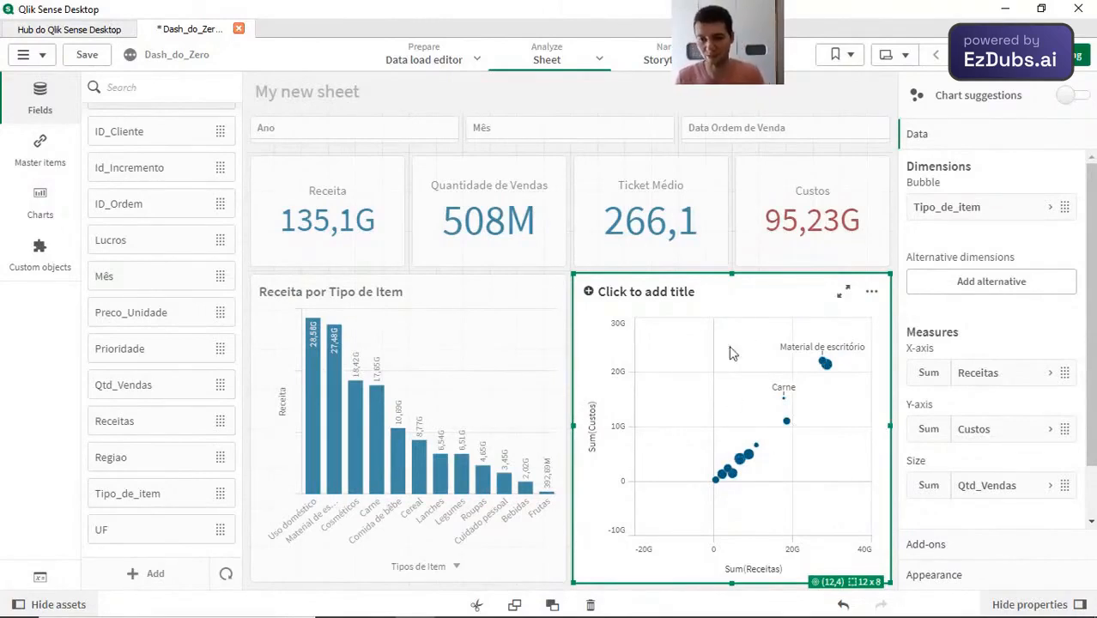
Step: Title the scatter plot "Relação Receita e Custos por Tipo de Item com Quantidade de Venadas" and leave edit mode
click(690, 296)
text(Relação Receita e Custos por Tipo de Item)
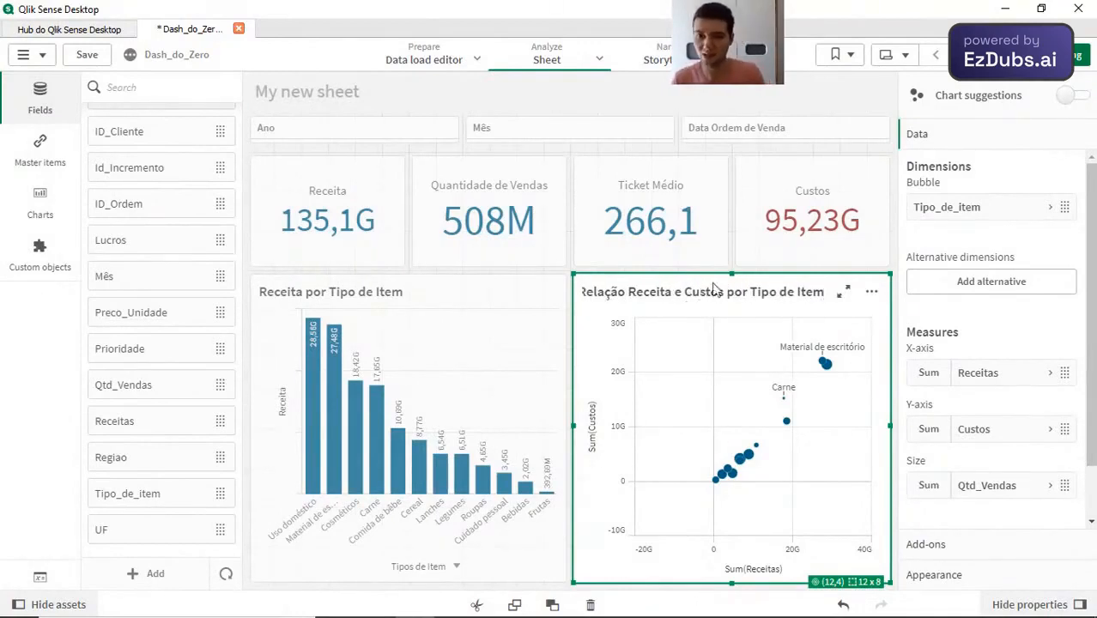
text( com Quai)
text(tidade de Vendas)
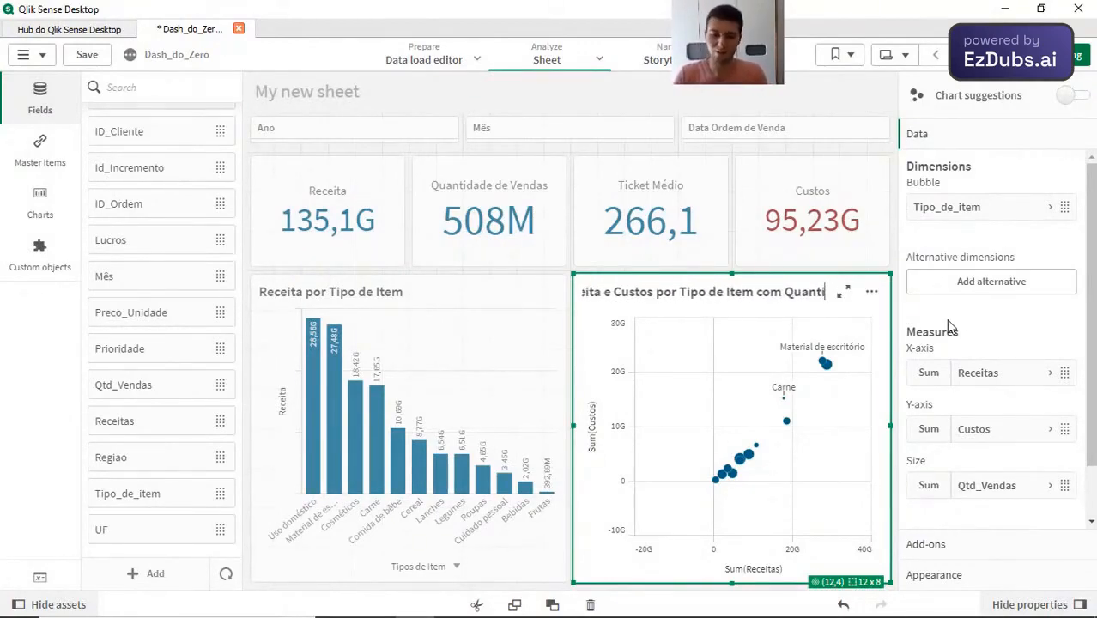
key(Return)
key(ctrl+e)
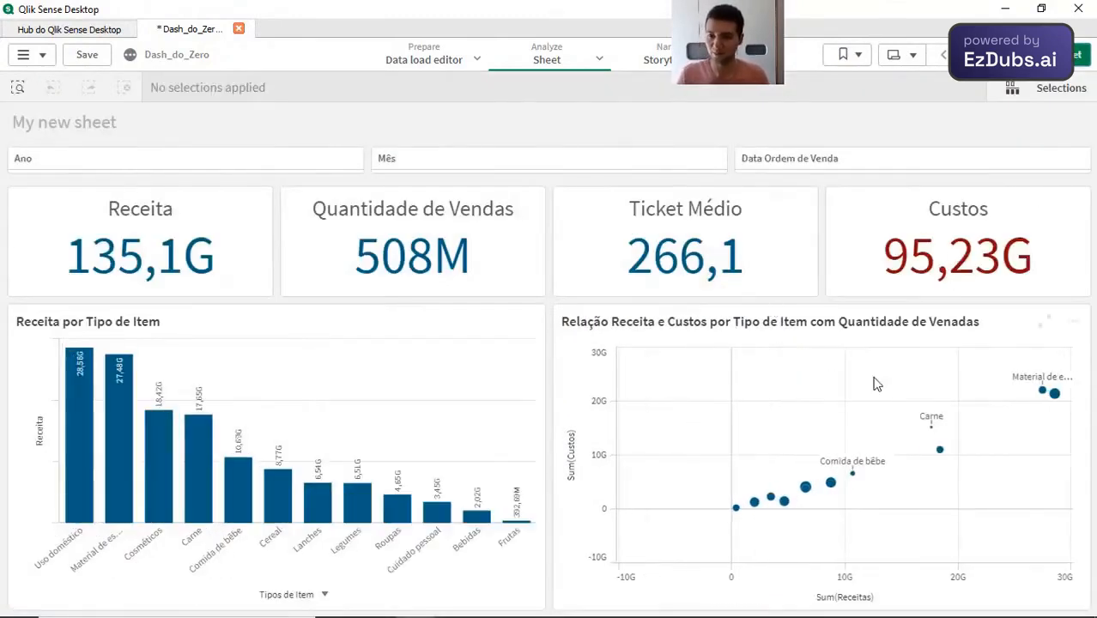
Step: Filter the dashboard by Ano to 2019 and confirm the selection
mouse_move(1046, 396)
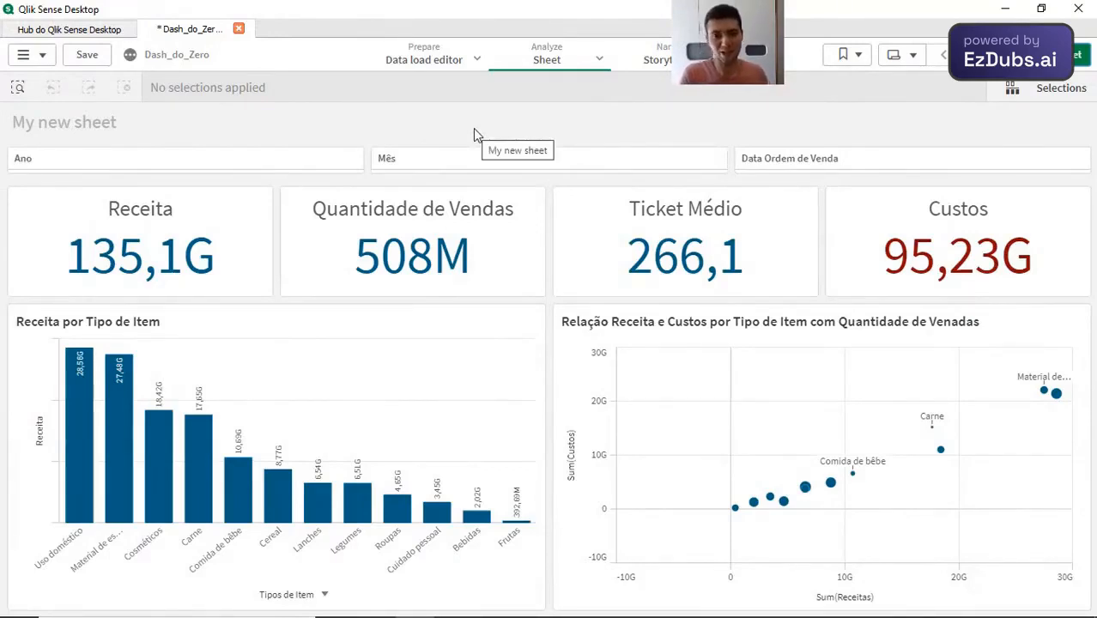
click(263, 164)
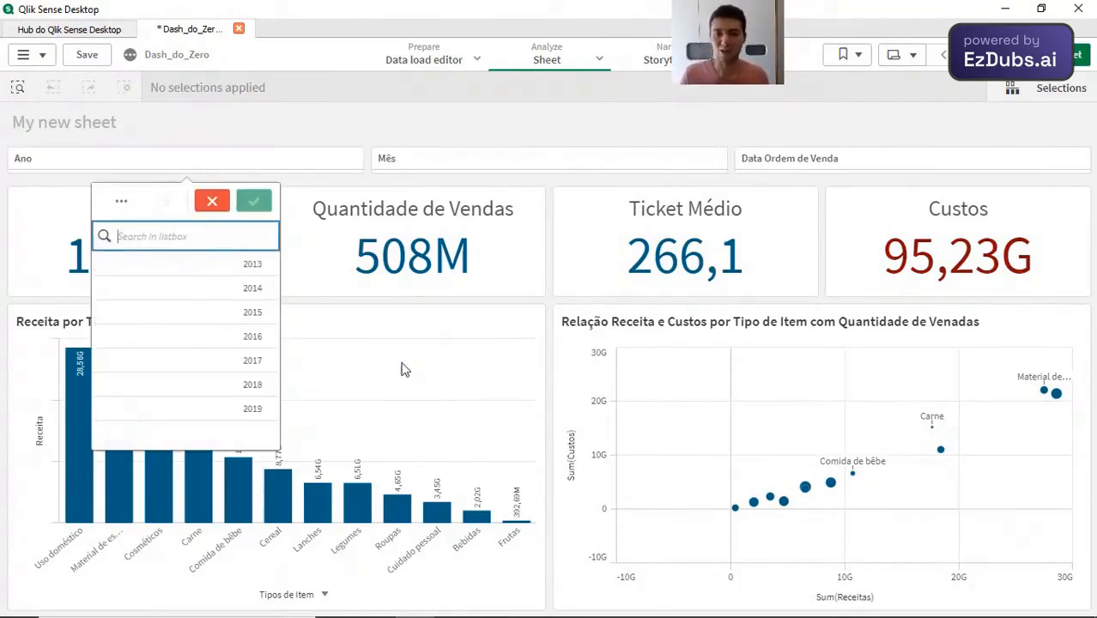
click(238, 417)
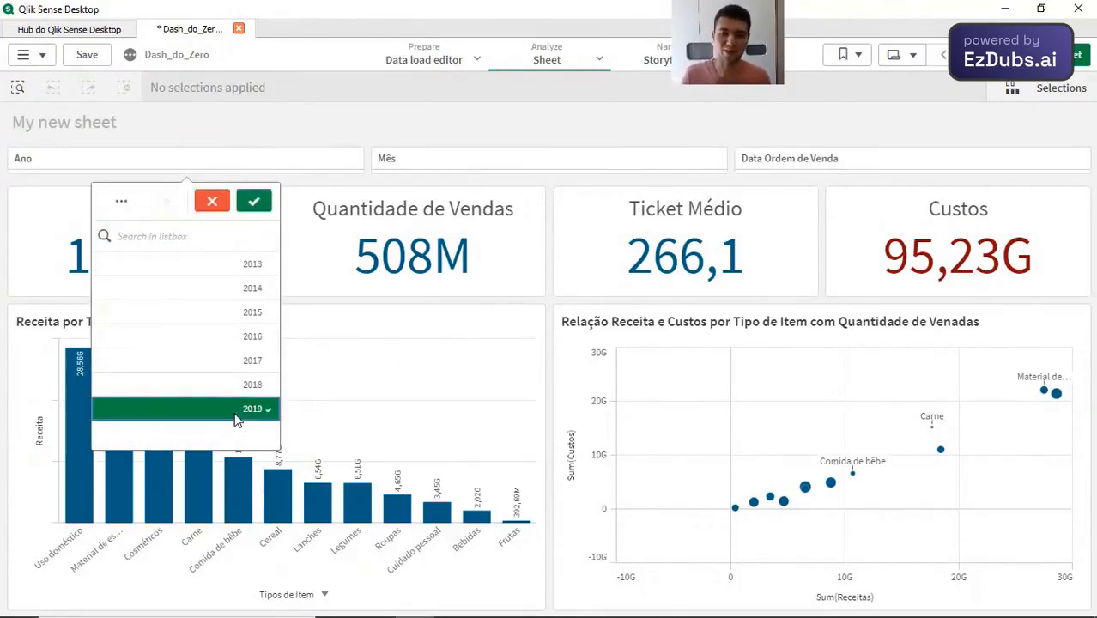
click(254, 202)
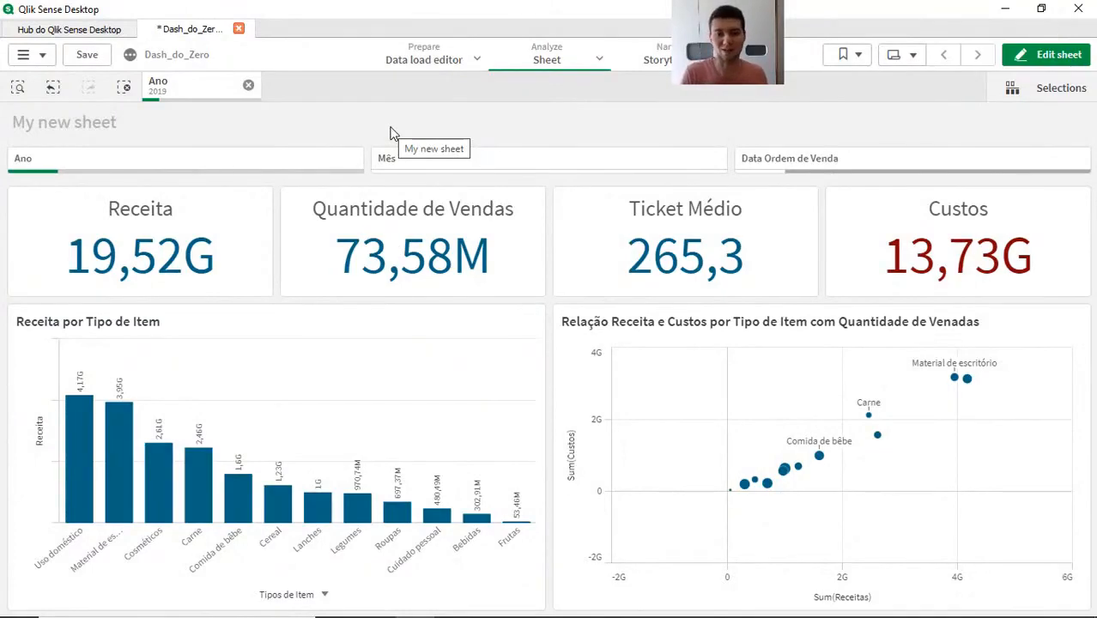
Step: Narrow the dashboard by Mês to Jan and confirm the selection
click(490, 171)
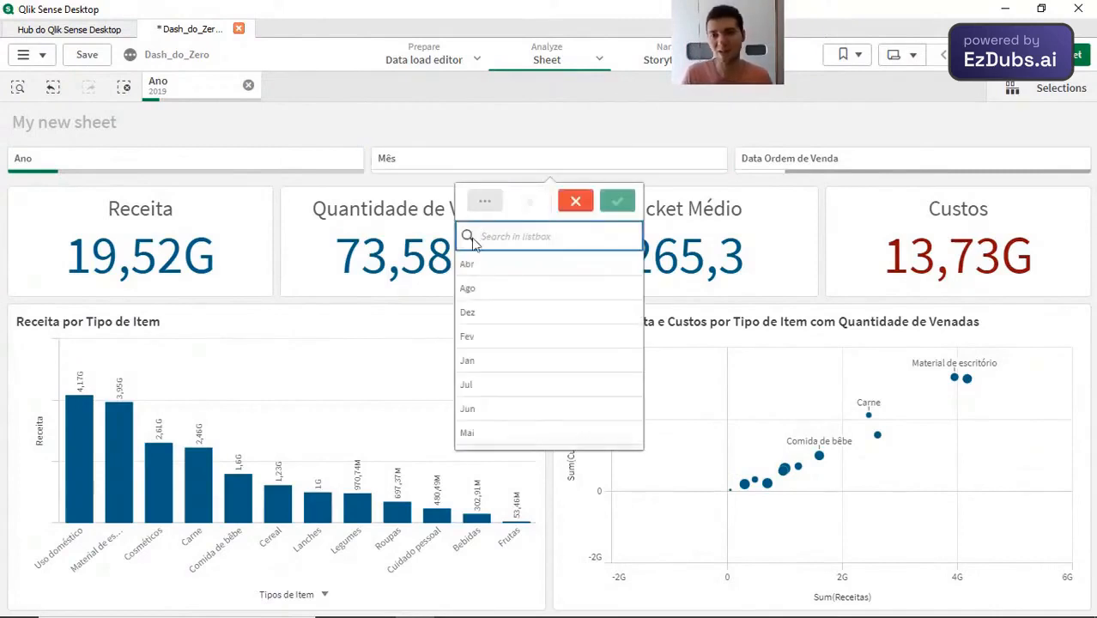
click(483, 365)
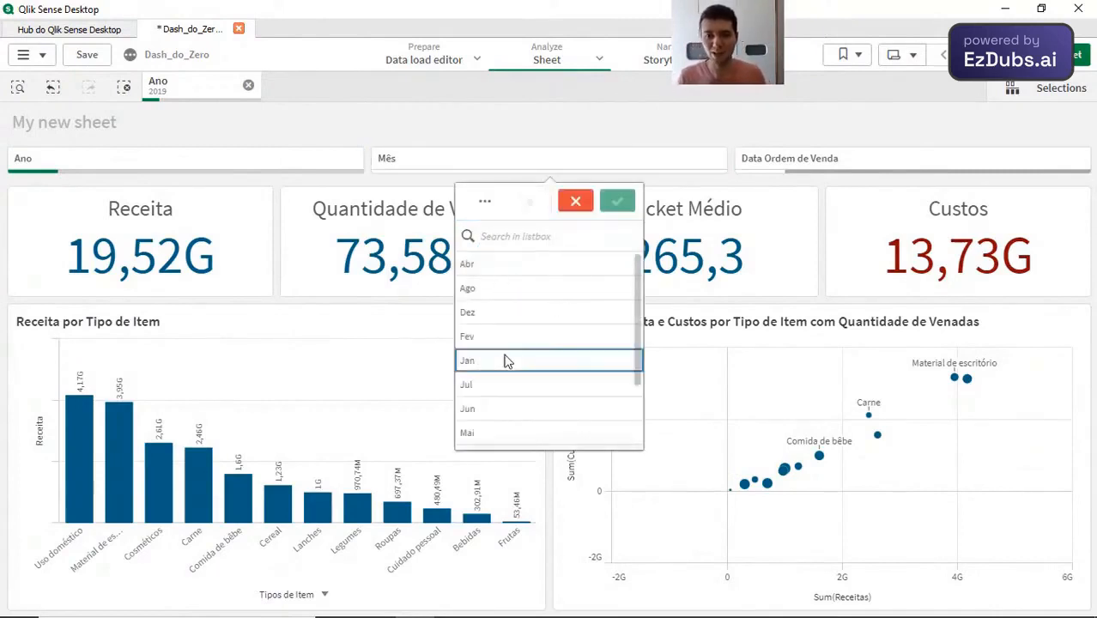
click(619, 203)
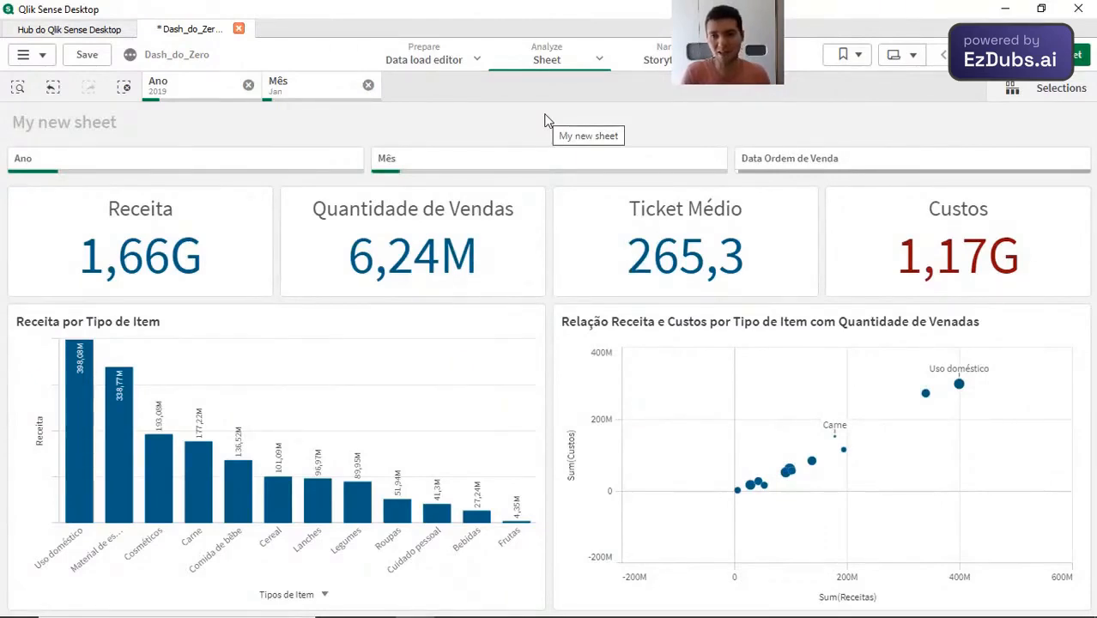
Step: Filter Data Ordem de Venda to 02/01/2019 through 04/01/2019 and 07/01/2019 through 11/01/2019, and confirm the selection
click(853, 165)
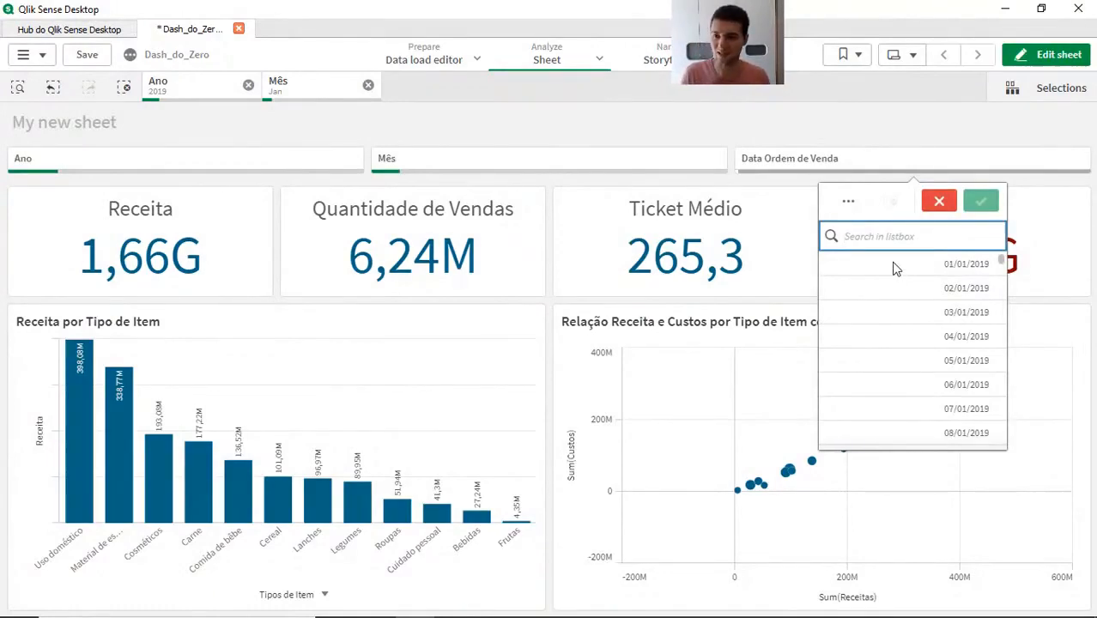
click(902, 292)
click(907, 314)
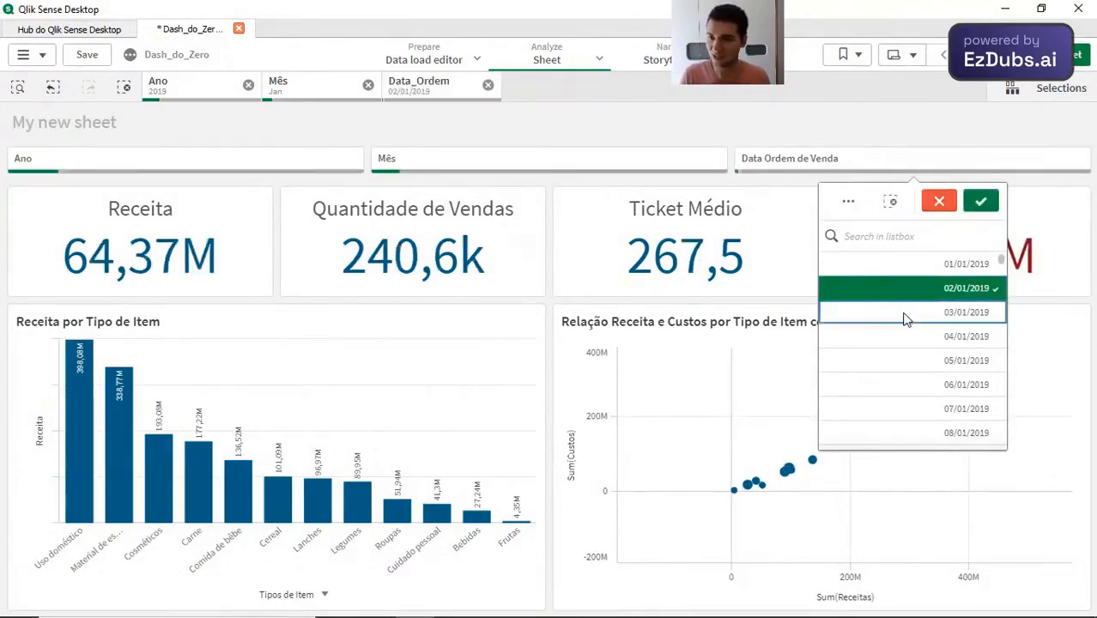
click(910, 340)
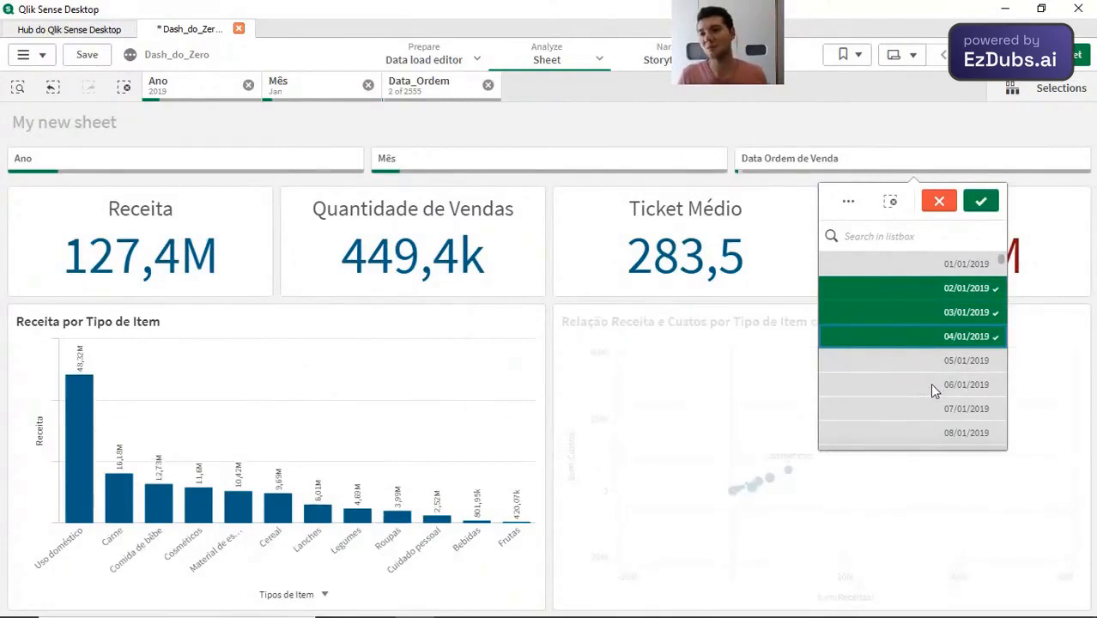
scroll(930, 382, down, 2)
drag(899, 310, 905, 419)
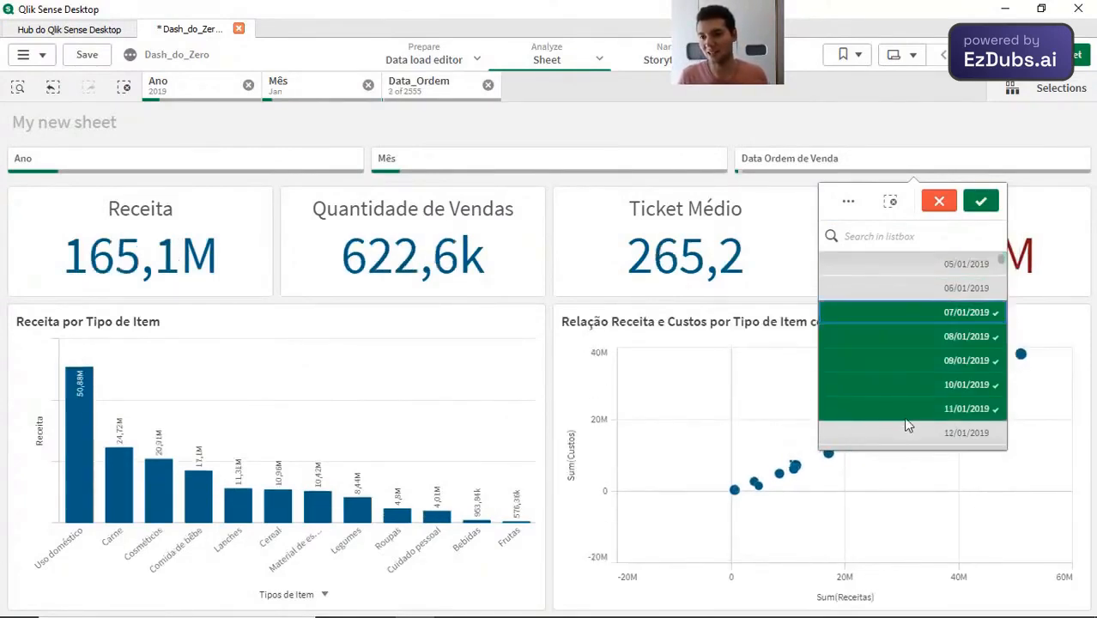
click(981, 203)
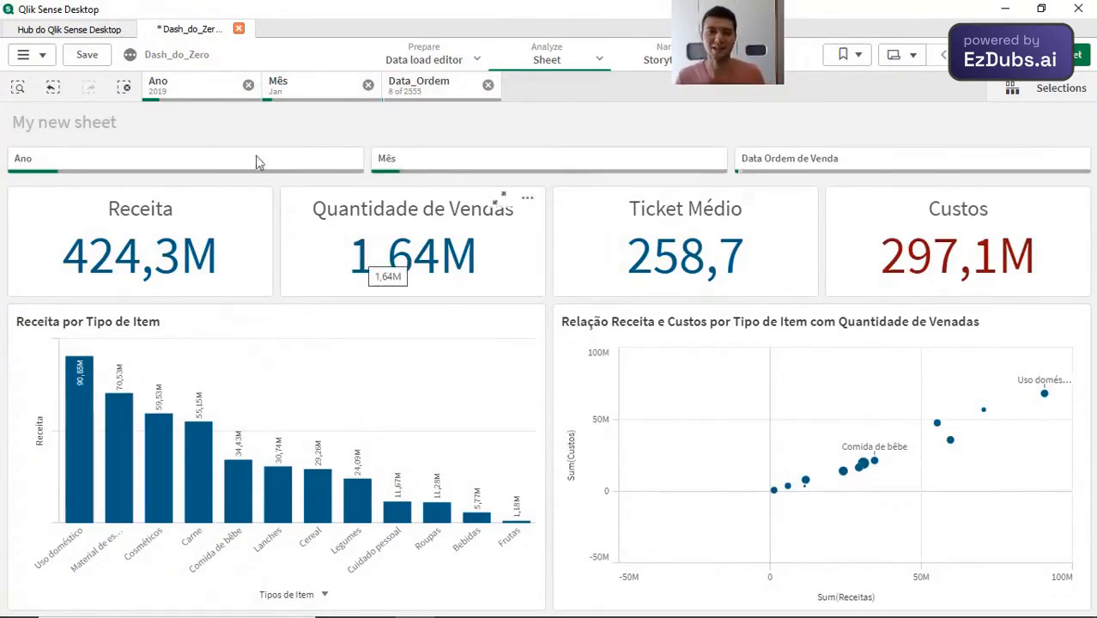
Step: Clear all selections and filter the dashboard by Ano to 2016 and 2018
click(125, 91)
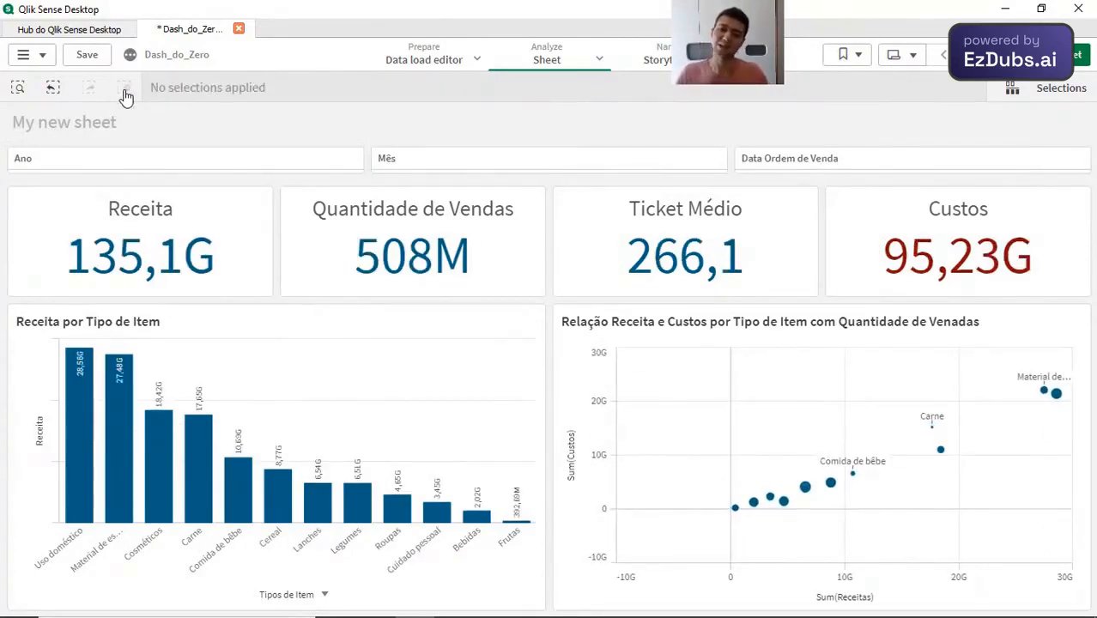
click(168, 168)
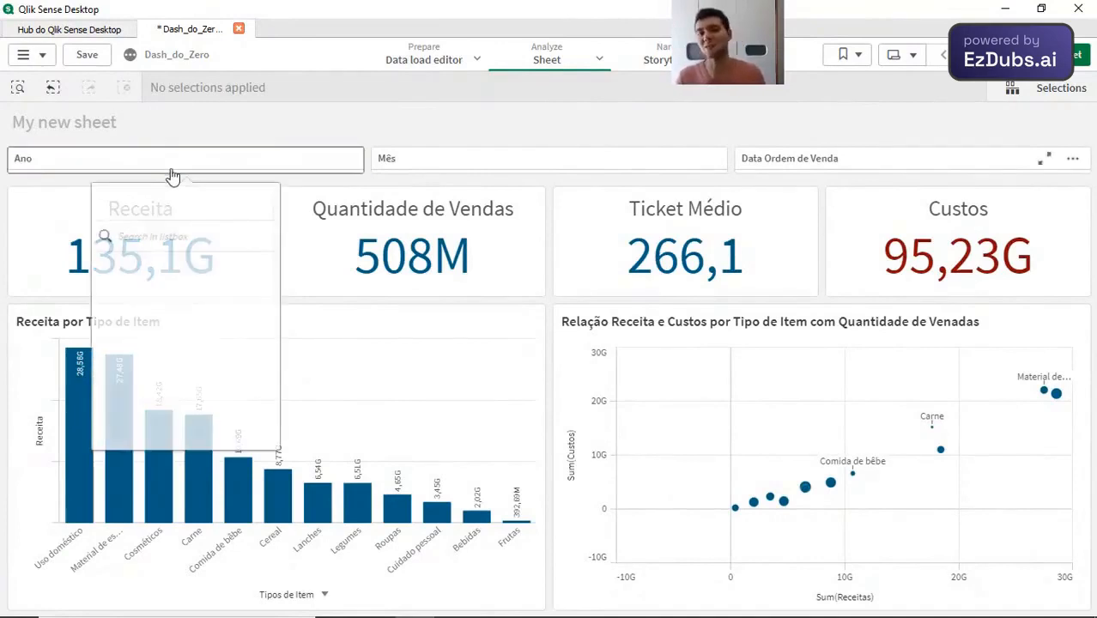
click(210, 336)
click(221, 384)
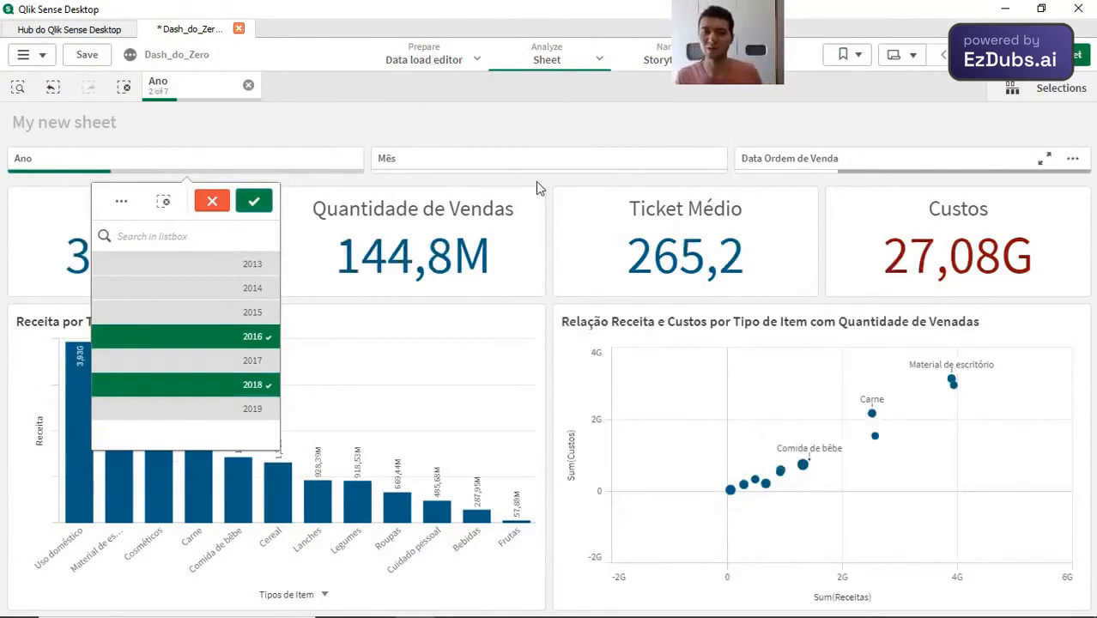
click(254, 201)
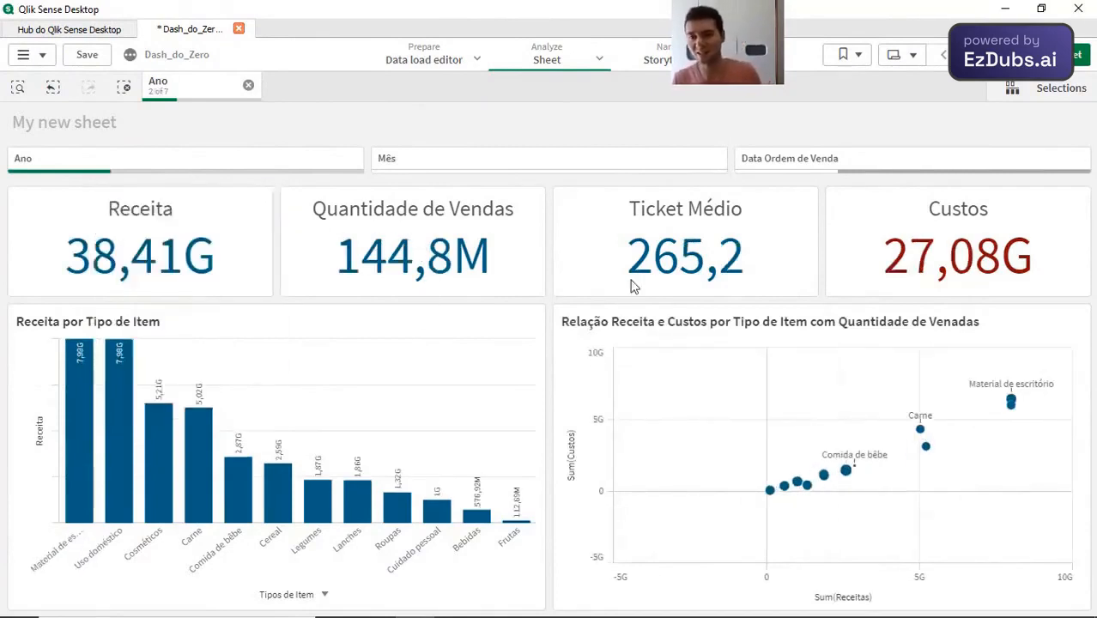